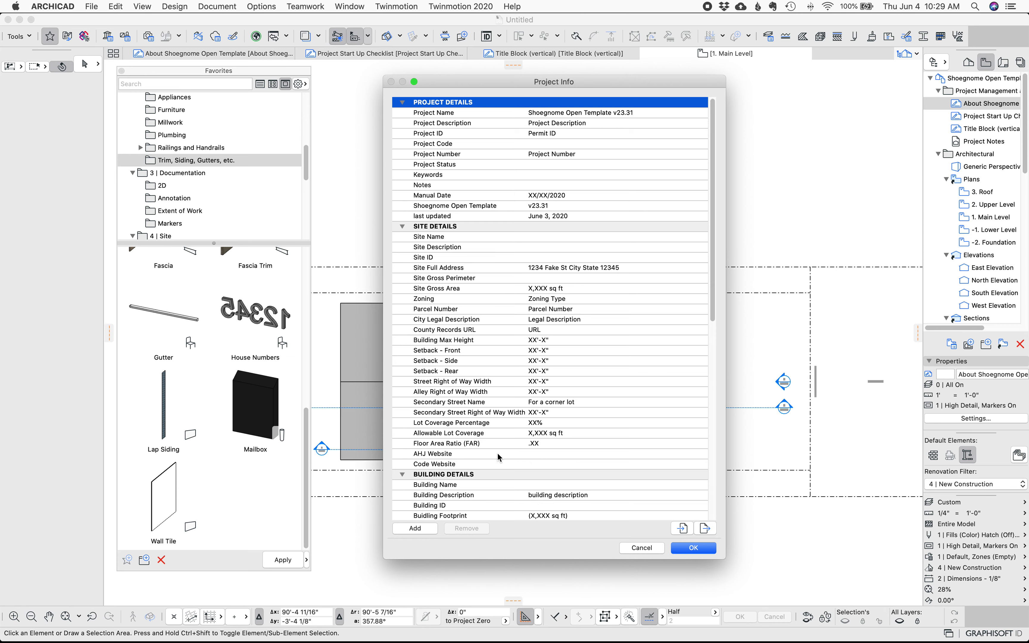
click(642, 549)
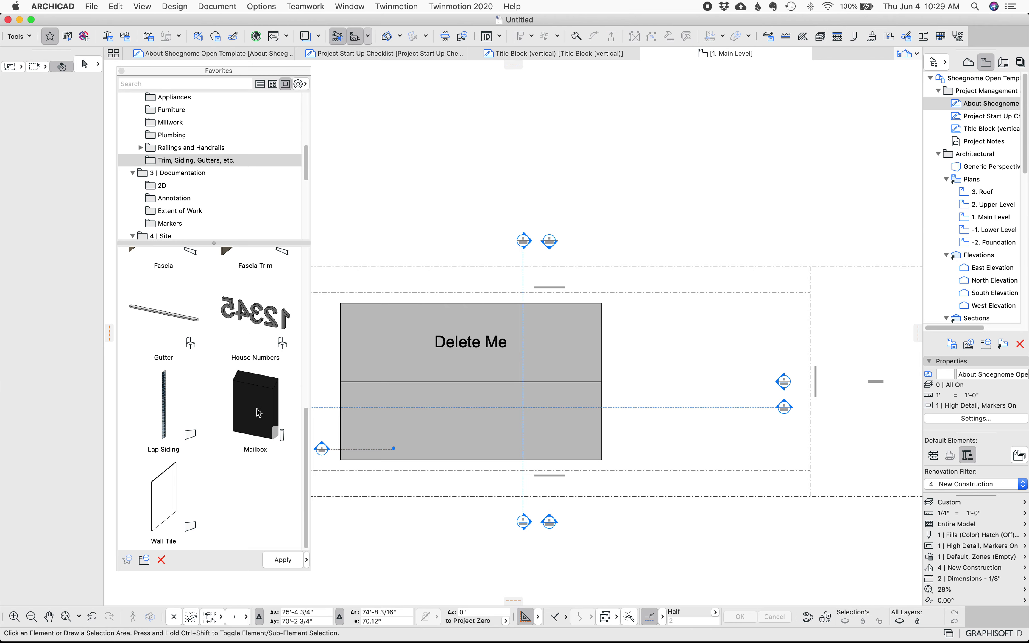
click(717, 631)
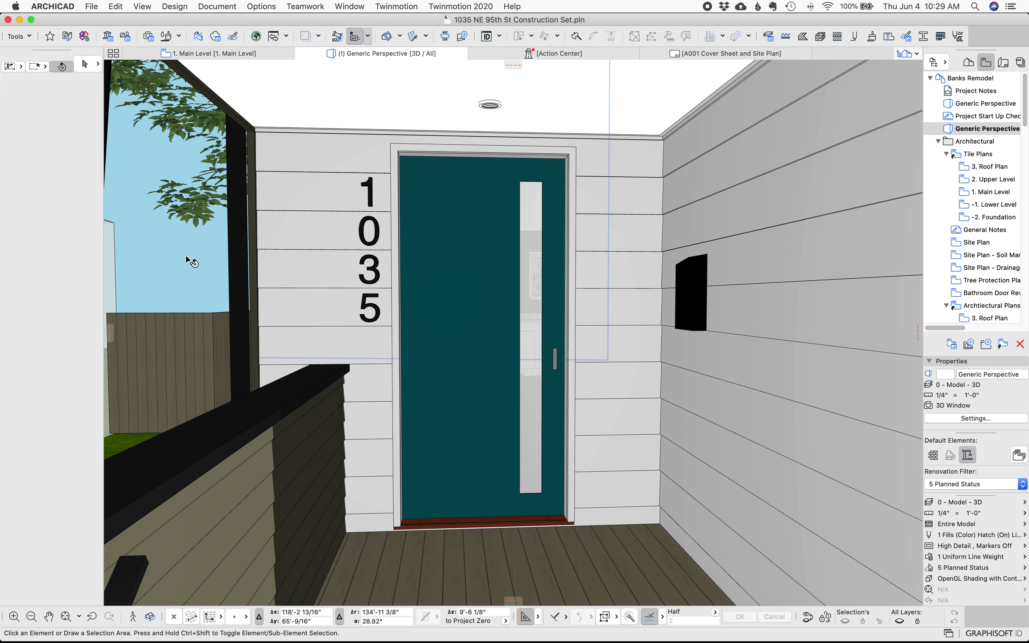
mouse_move(187, 260)
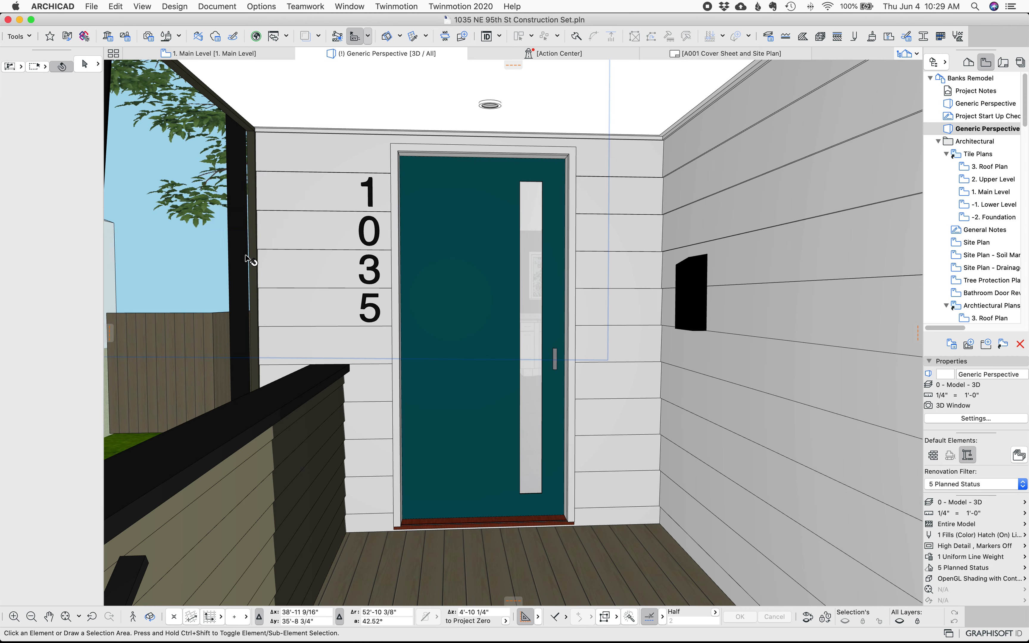
click(369, 207)
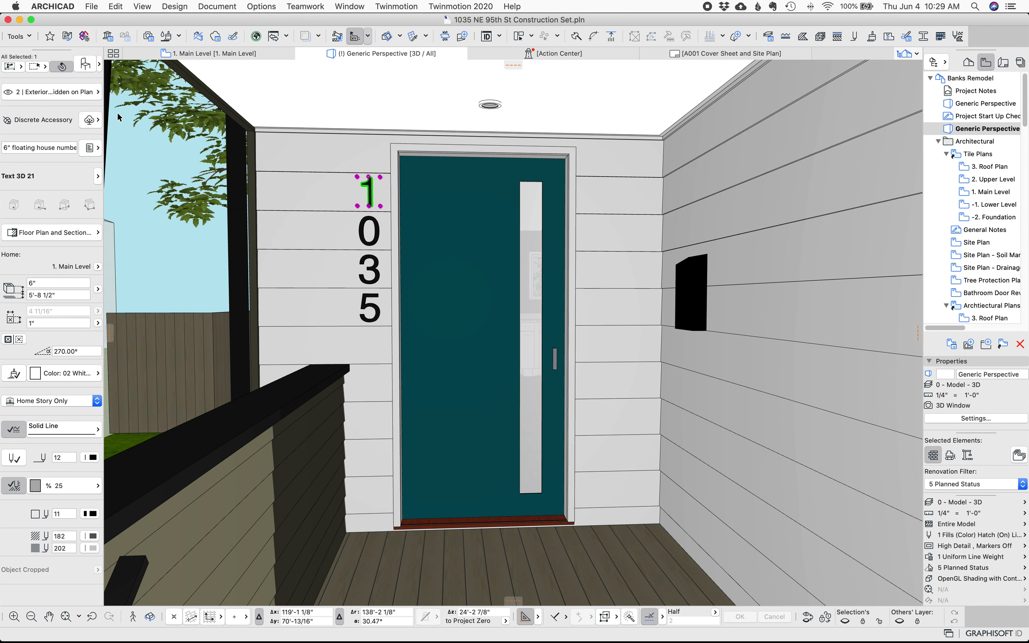
click(88, 66)
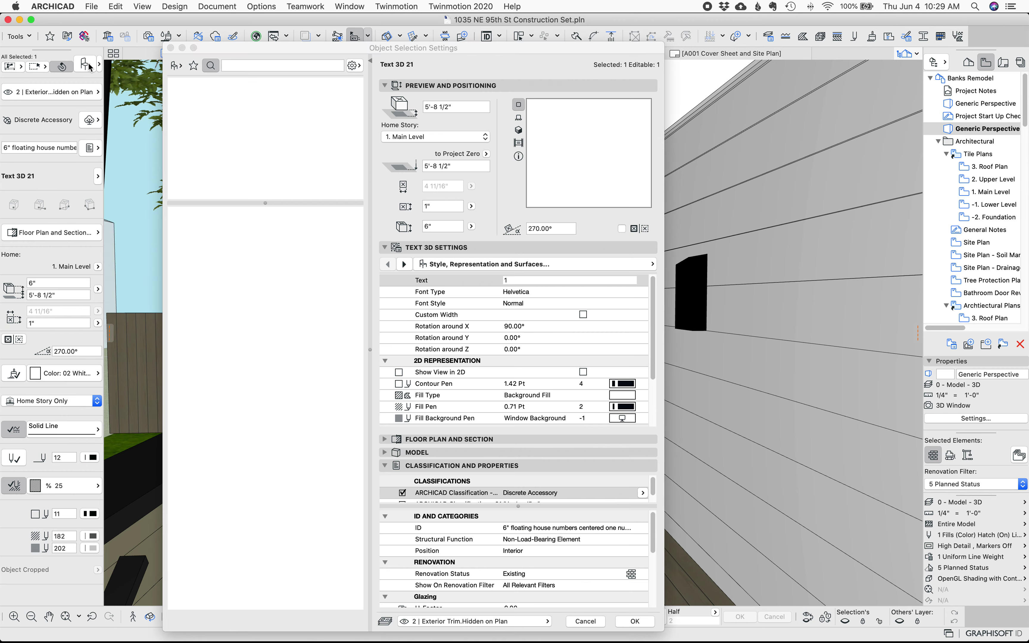
click(172, 67)
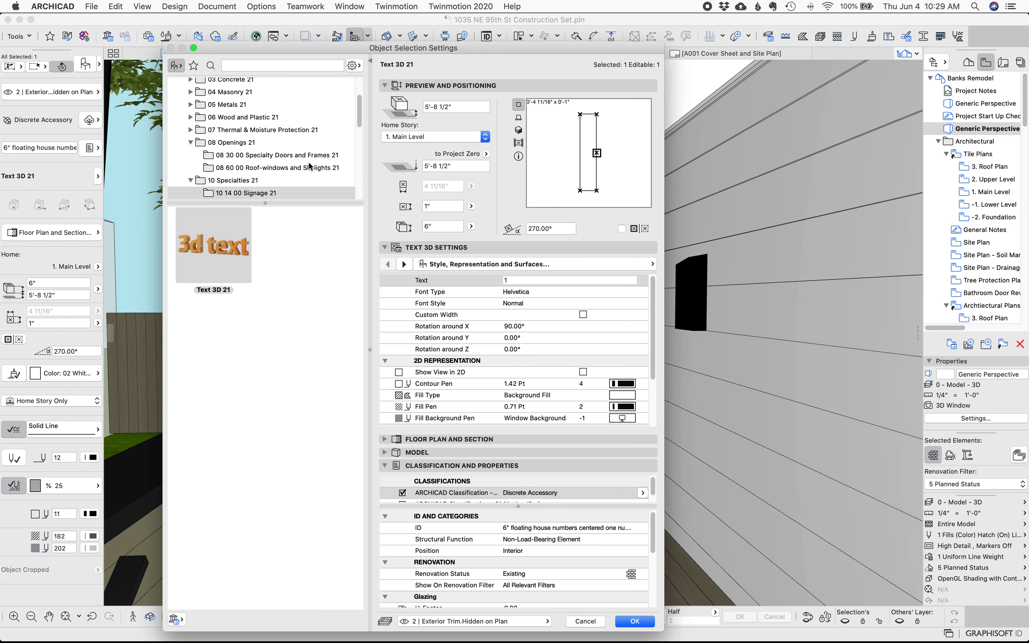
click(586, 623)
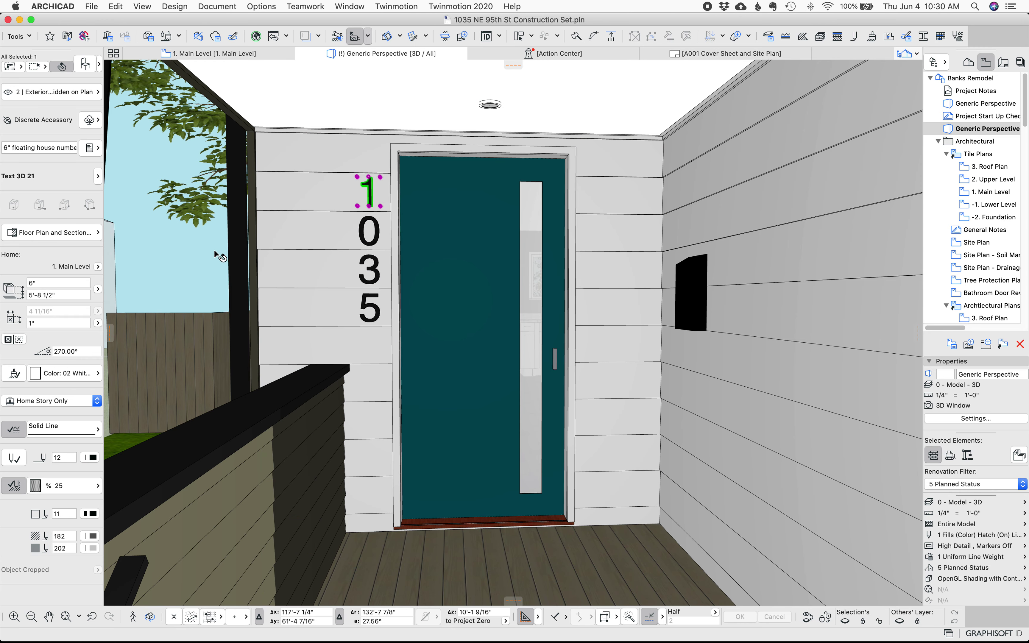
click(198, 258)
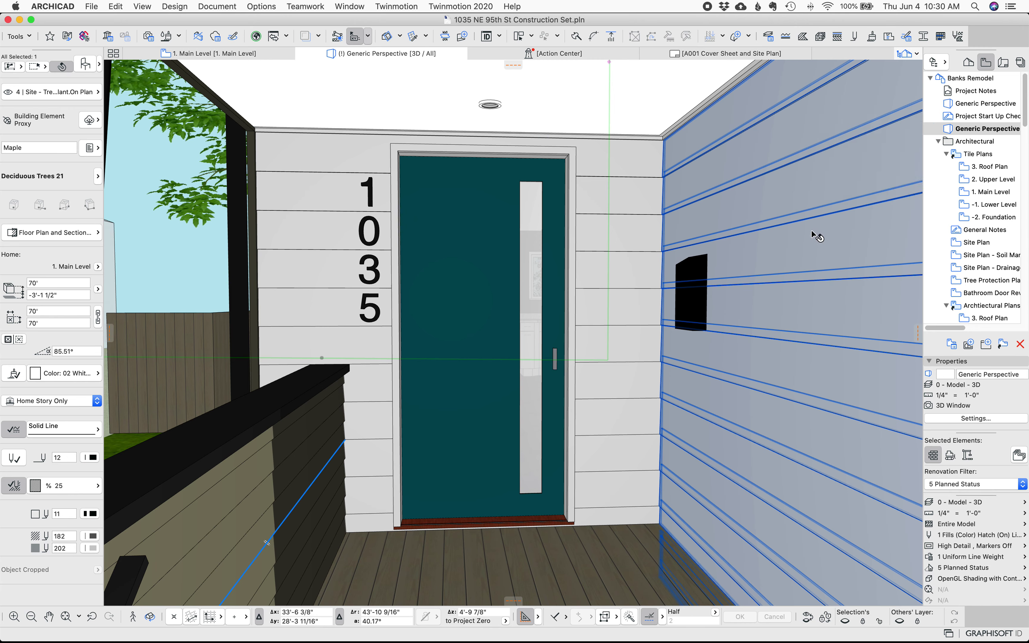
click(685, 348)
Zoom the 3D entry view in on the black mailbox beside the front door
key(Escape)
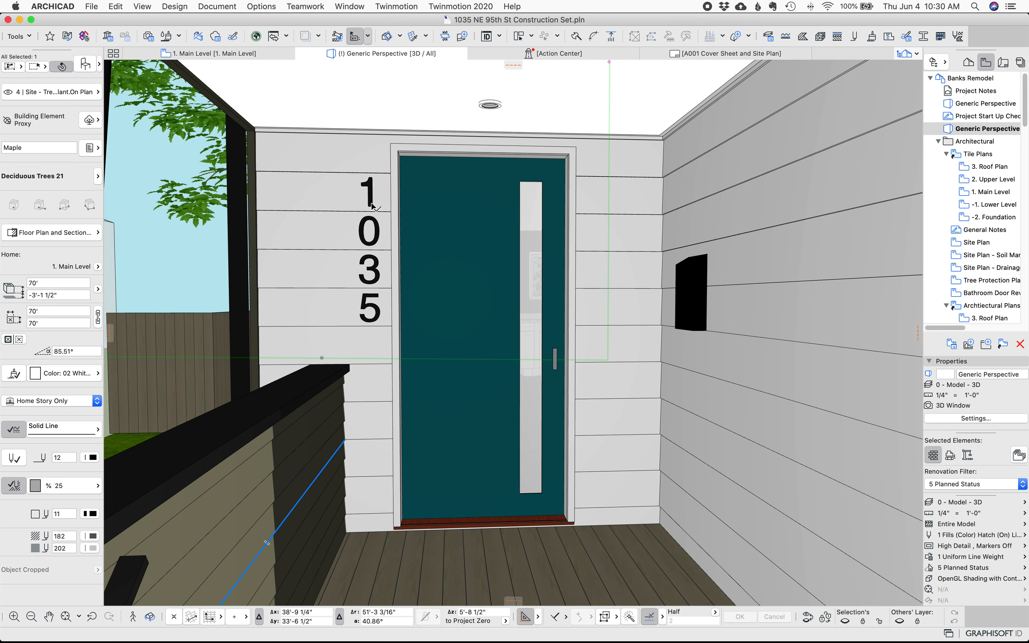
click(369, 193)
click(691, 289)
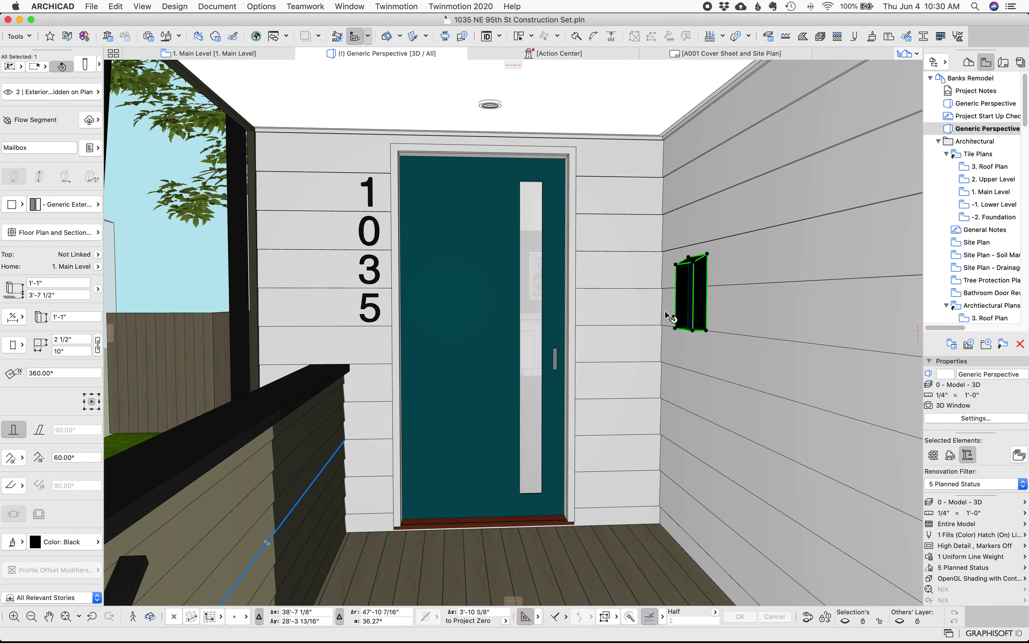
scroll(604, 327, up, 5)
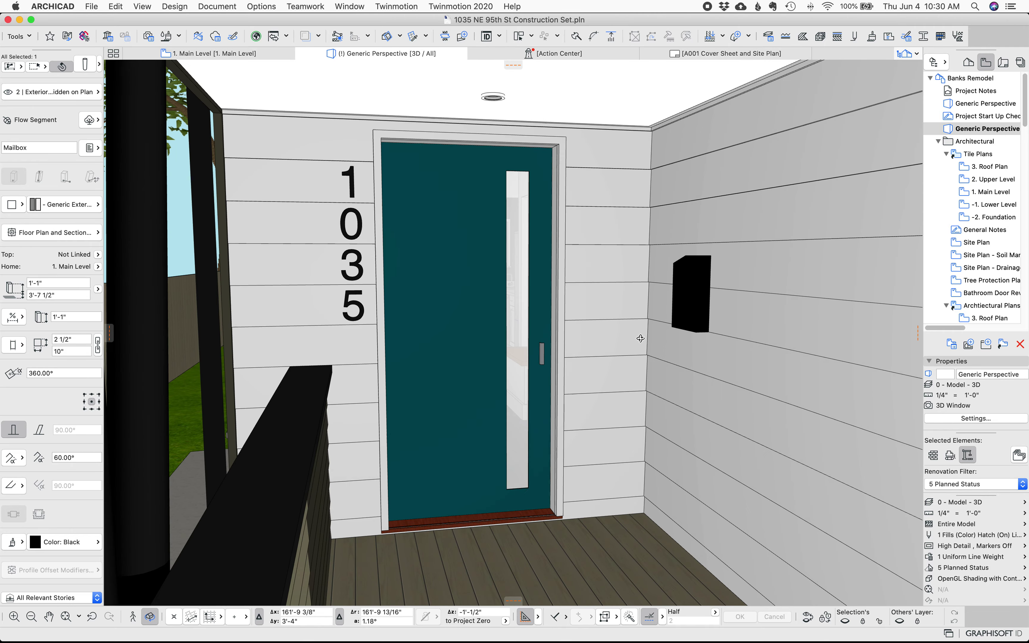
scroll(721, 310, up, 2)
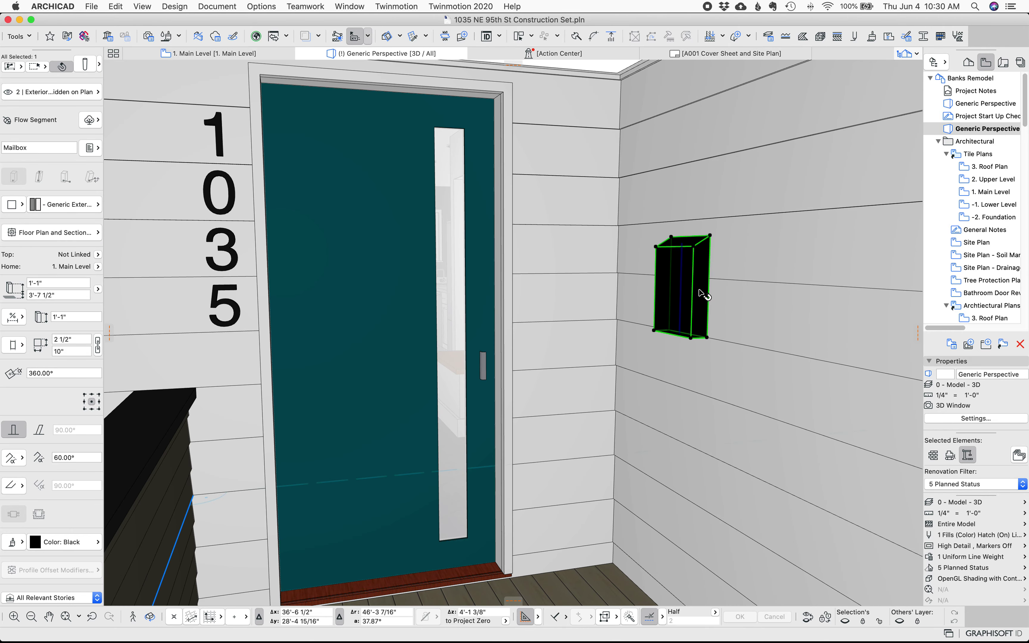
Select the mailbox column and highlight its 3'-7 1/2" base elevation value in the Info Box
key(Escape)
mouse_move(695, 286)
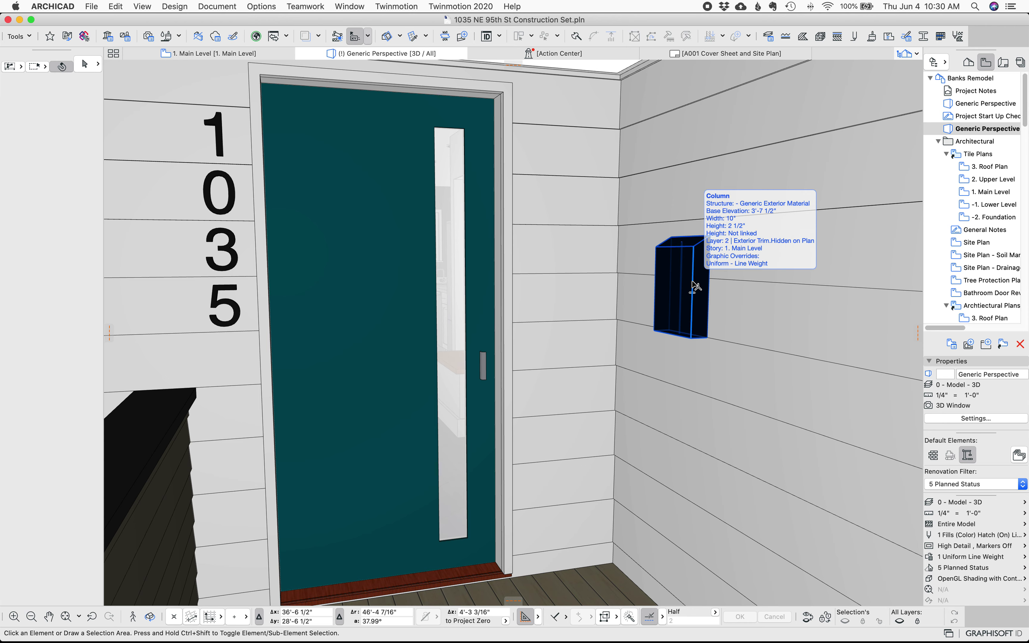
click(695, 286)
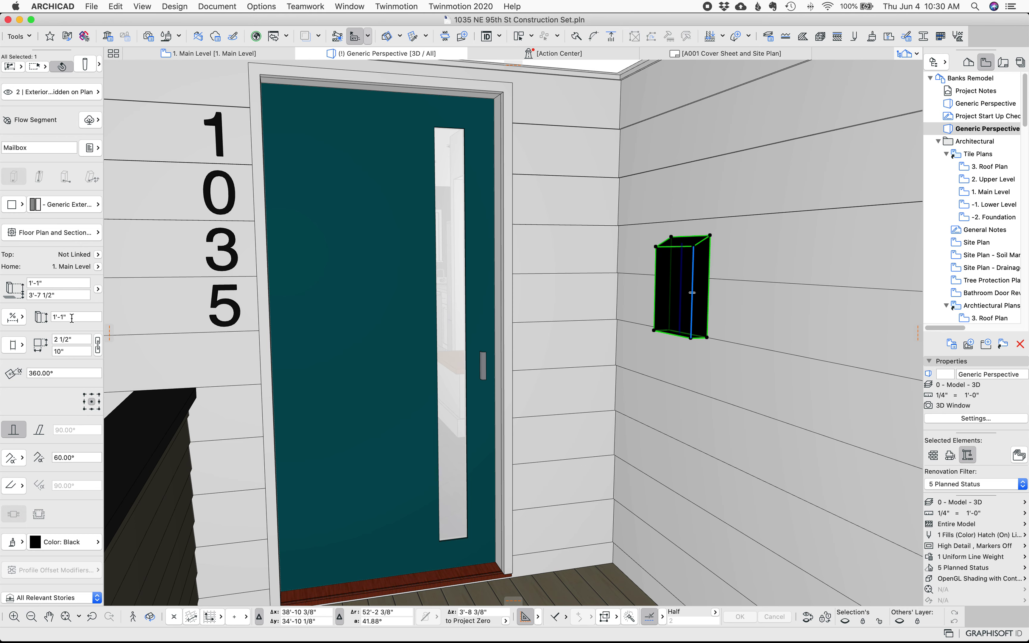
click(51, 296)
triple_click(51, 297)
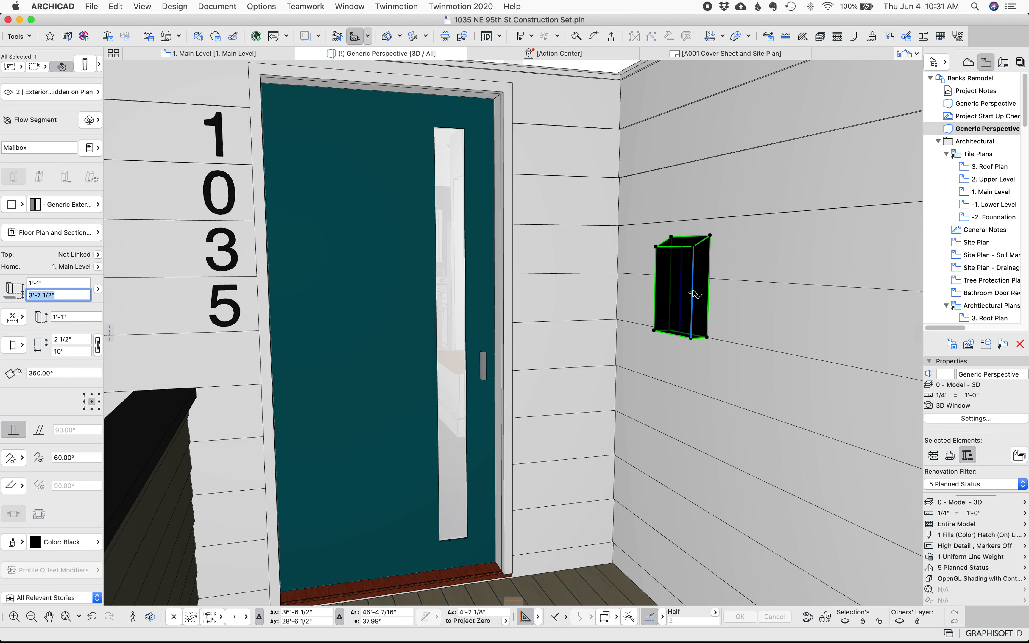
Orbit toward the door, select the mailbox and set its angle from 60° to 70°
key(Escape)
shift+middle_drag(700, 306, 641, 243)
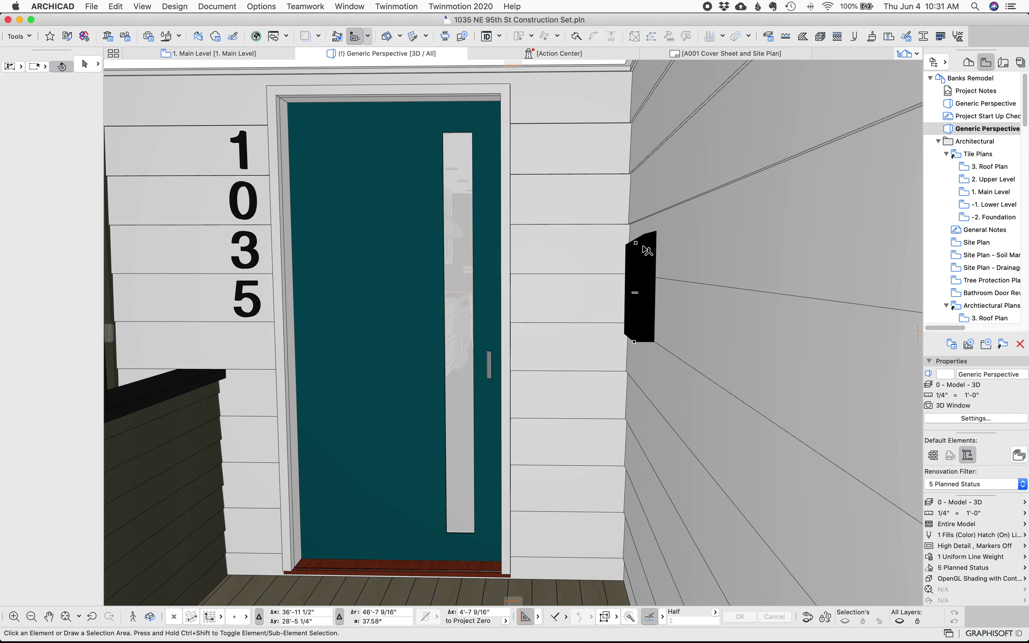
click(641, 243)
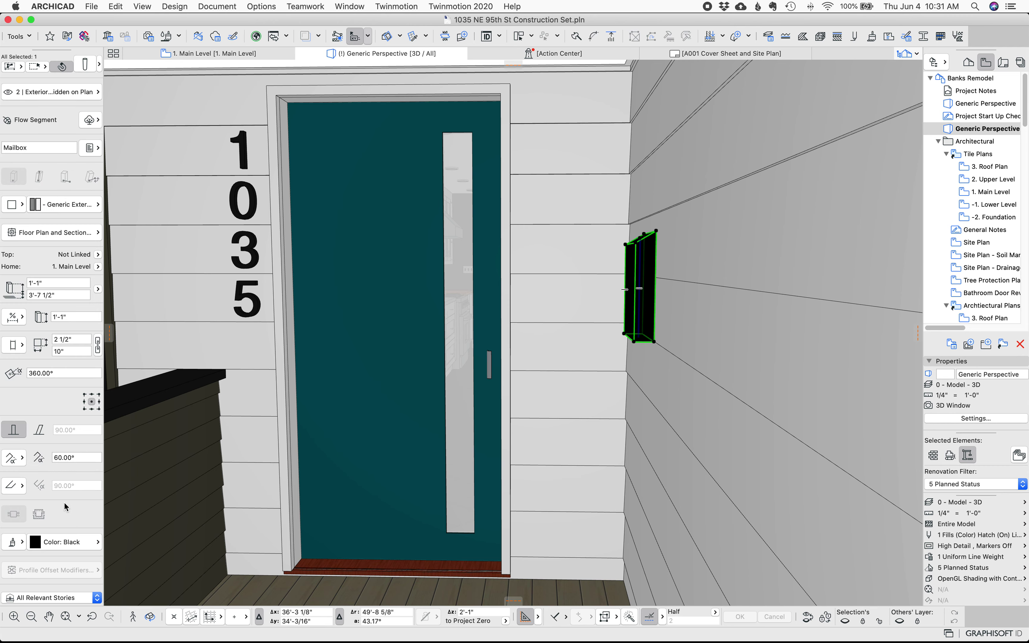
drag(60, 455, 16, 458)
text(01)
key(Return)
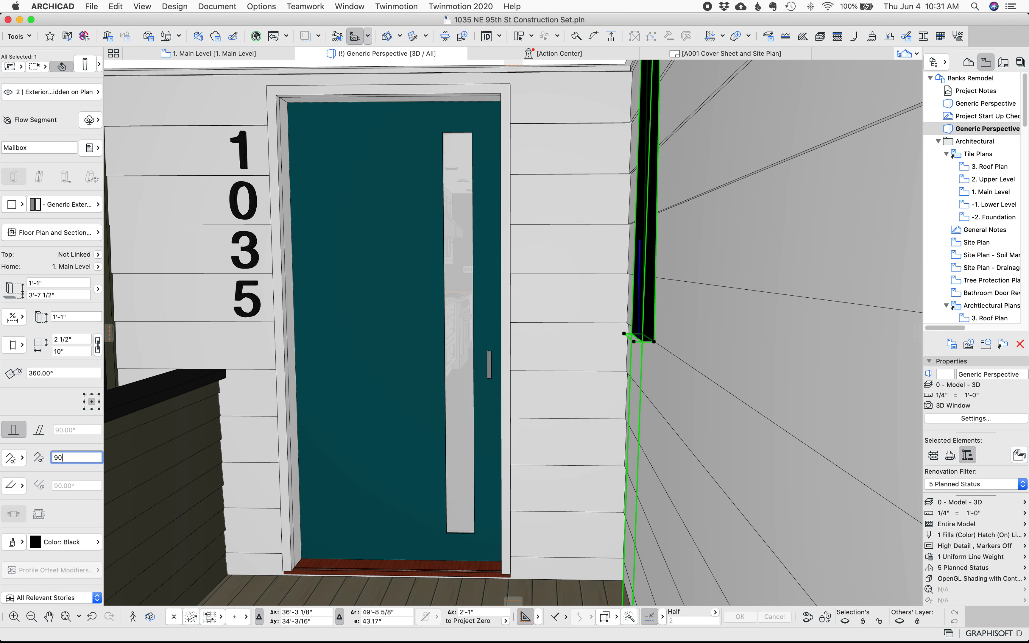
text(90)
key(Return)
drag(73, 458, 10, 458)
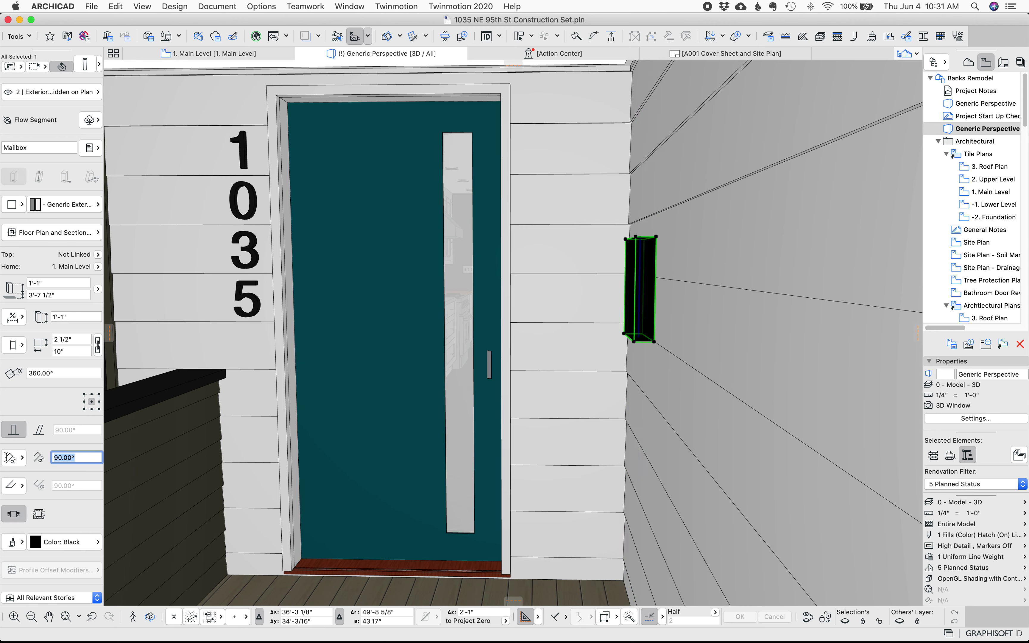
text(70)
key(Return)
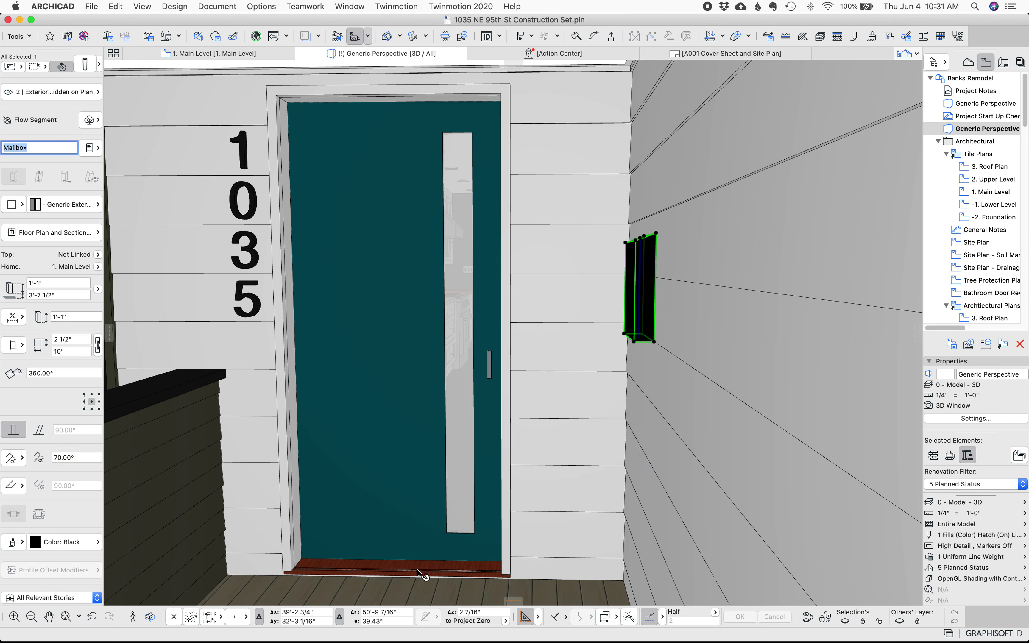
Orbit around the entry to review the tilted mailbox, ending on a straight-on door view
key(Escape)
shift+middle_drag(544, 321, 682, 285)
click(682, 285)
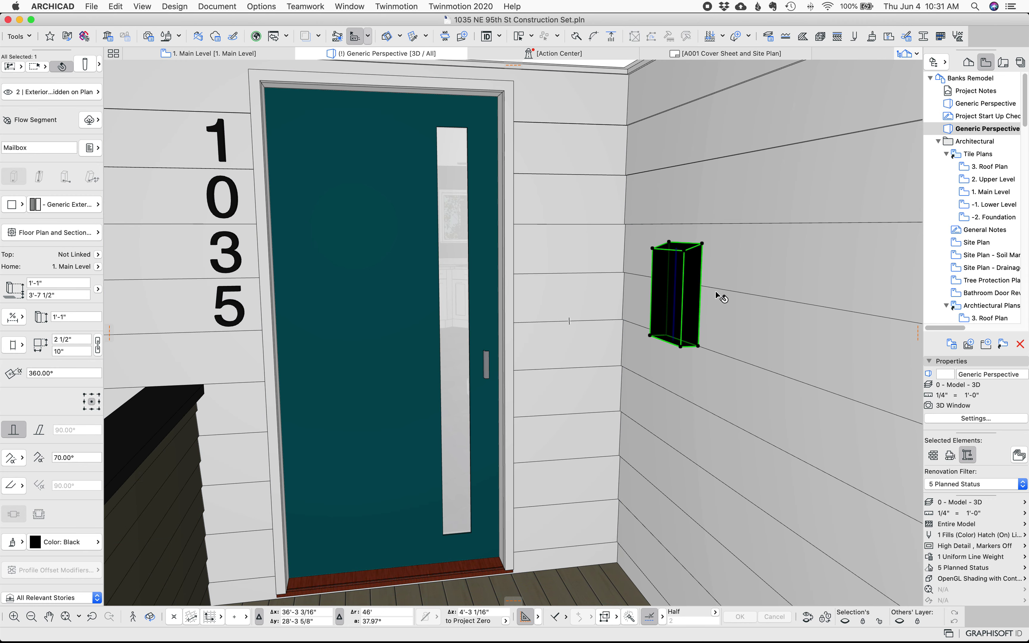
key(o)
drag(716, 291, 615, 278)
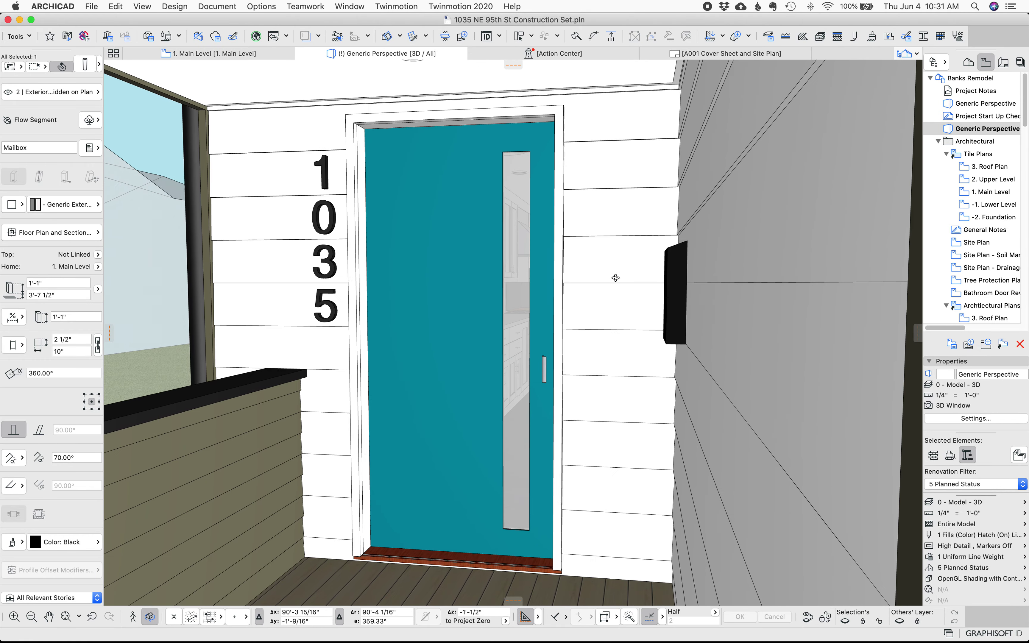
click(681, 278)
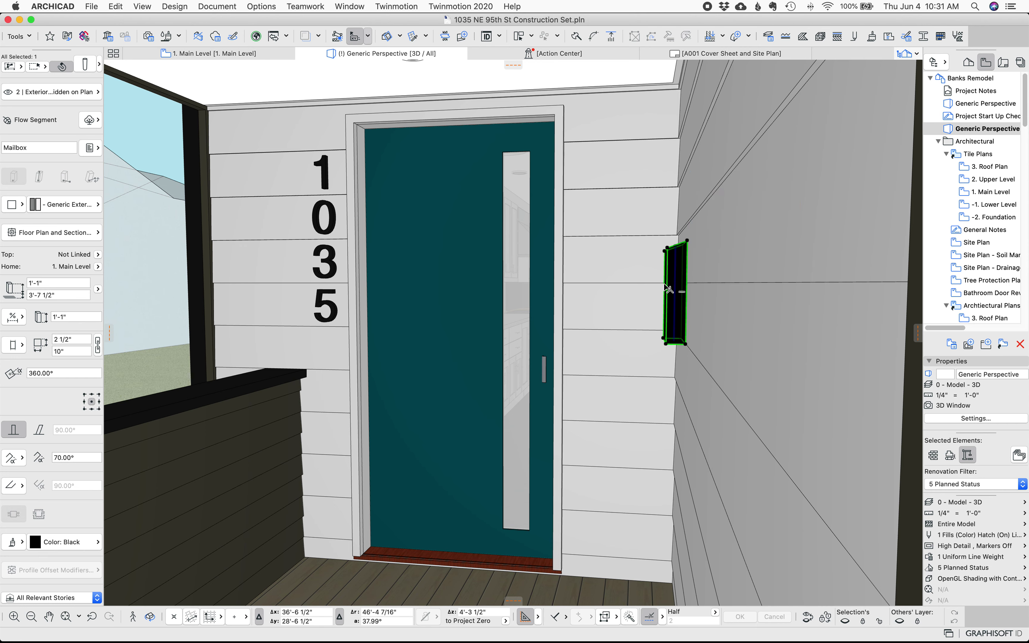
key(Escape)
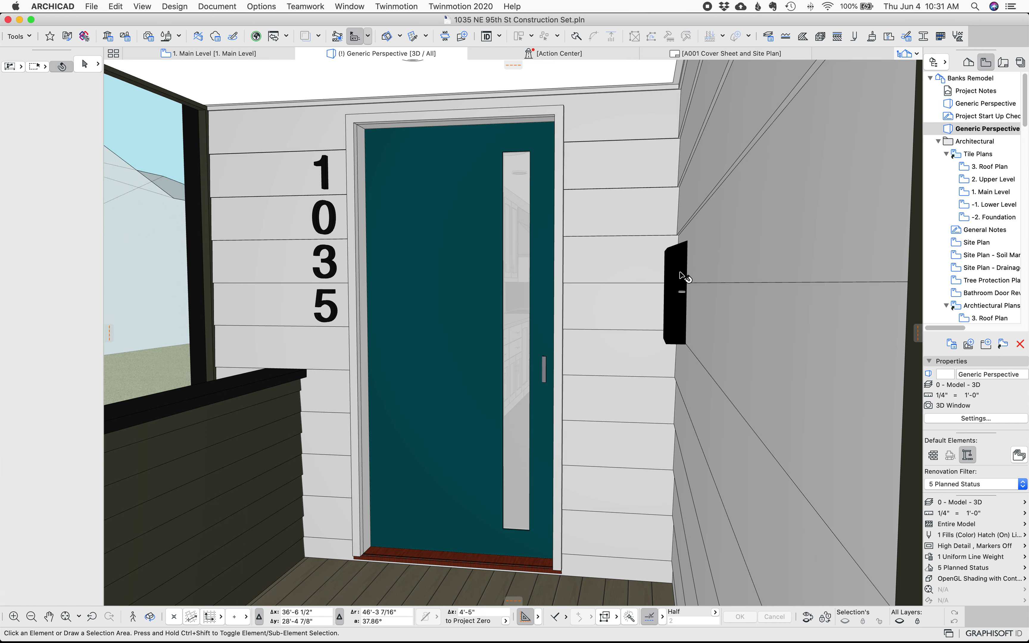
shift+middle_drag(682, 277, 723, 327)
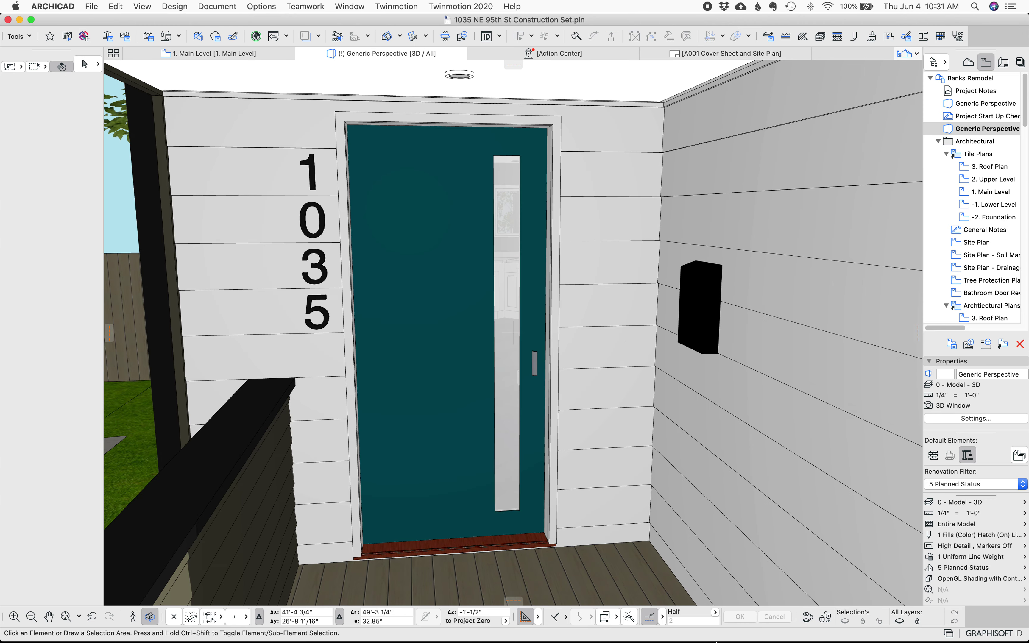
mouse_move(740, 636)
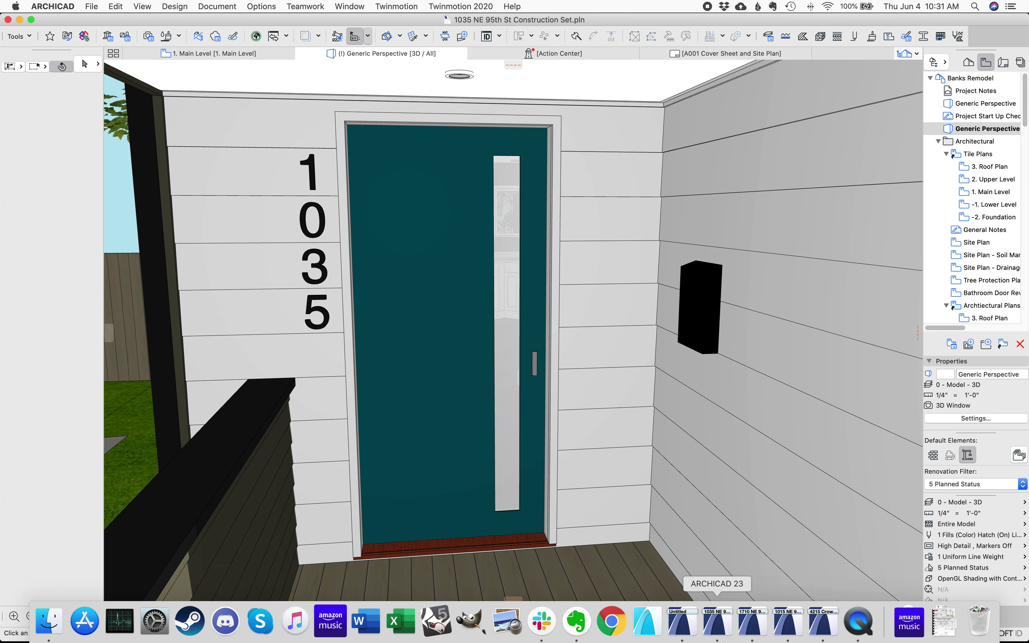
click(745, 634)
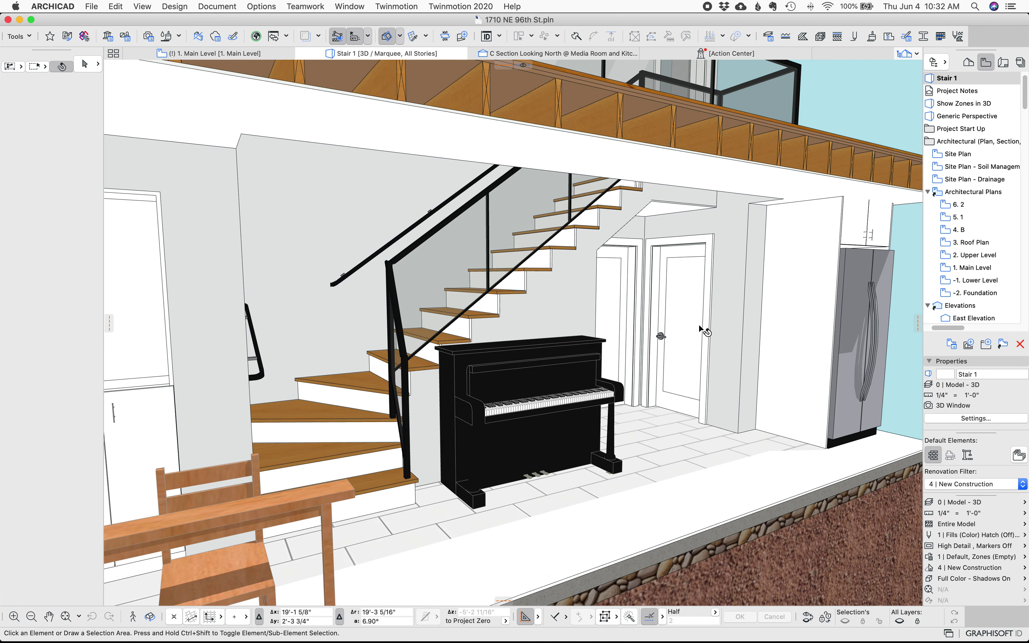
shift+middle_drag(686, 314, 553, 314)
scroll(546, 302, up, 2)
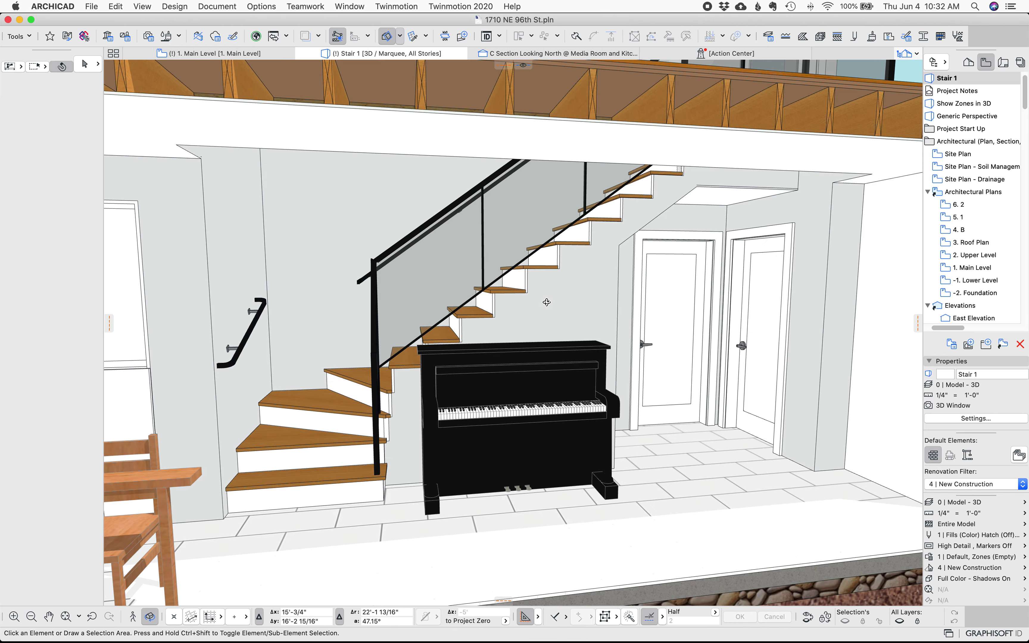
scroll(546, 298, up, 2)
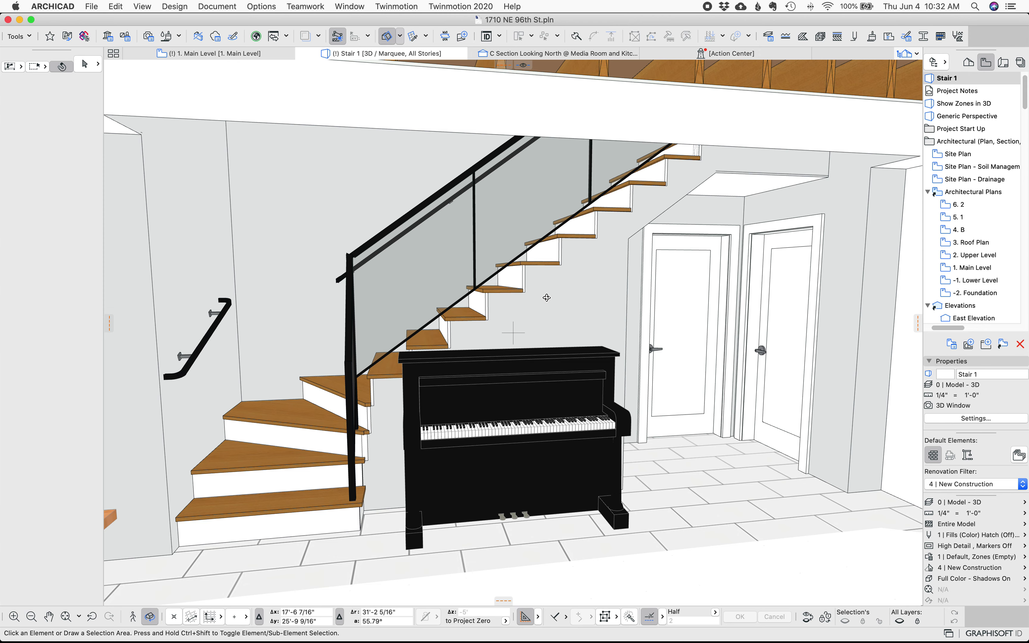
drag(546, 297, 496, 304)
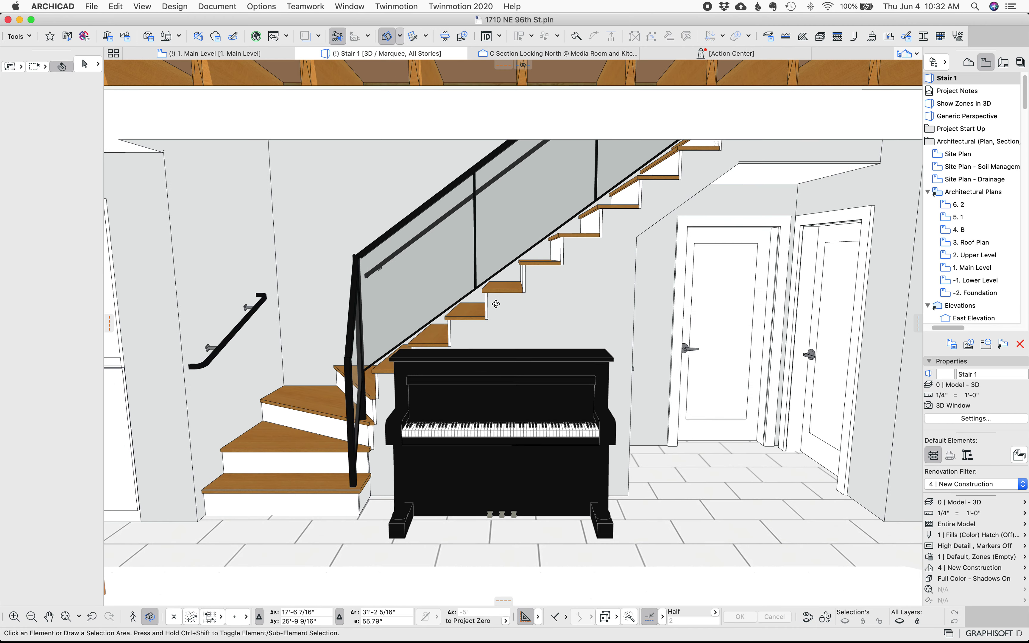
key(Escape)
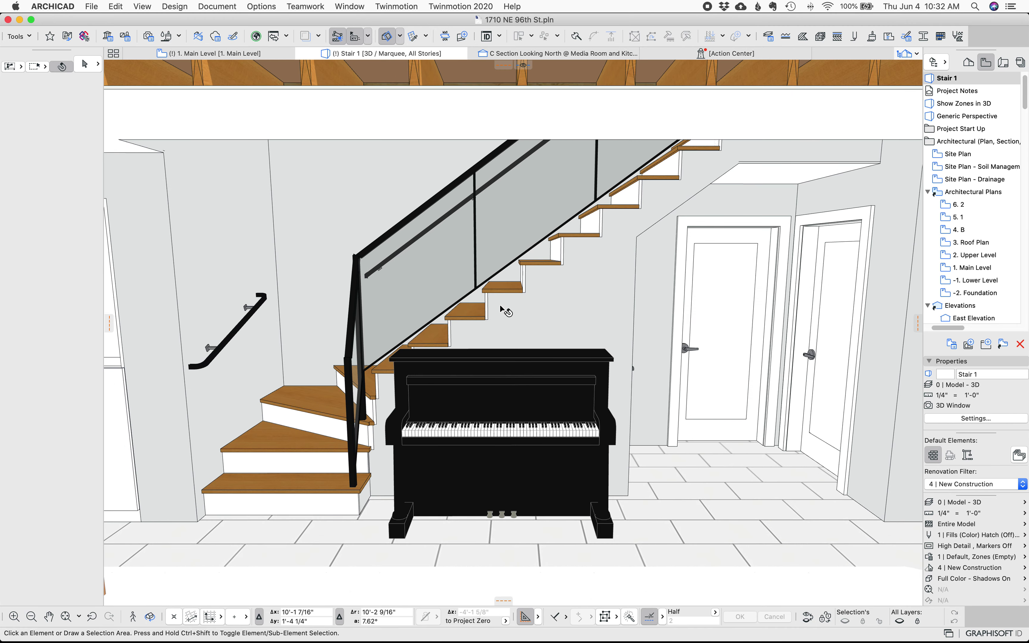
click(555, 266)
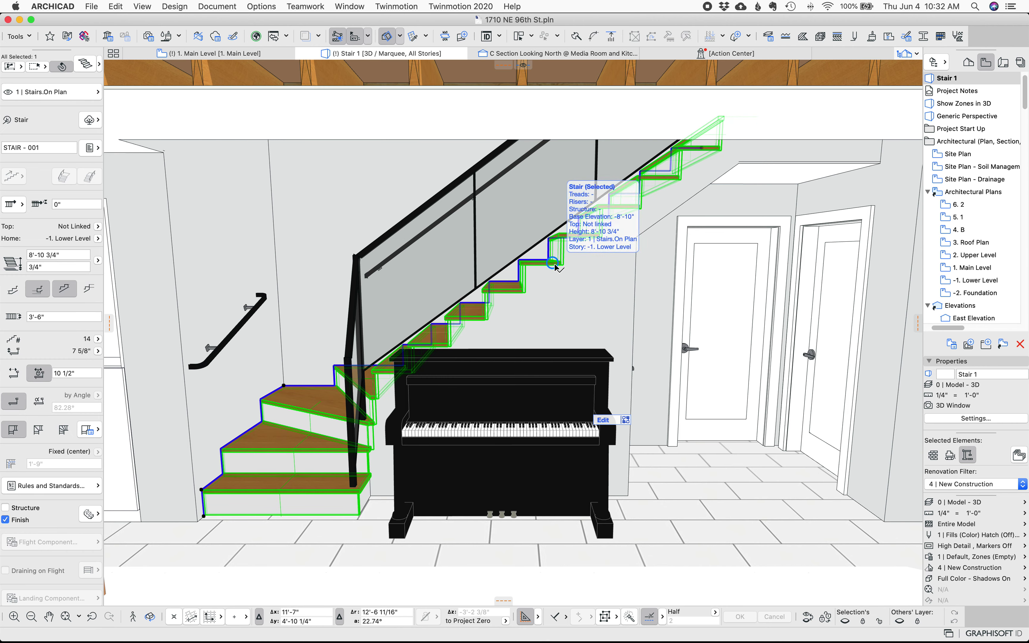
Orbit low and zoom in around the stair and piano, reselecting the whole stair
click(555, 266)
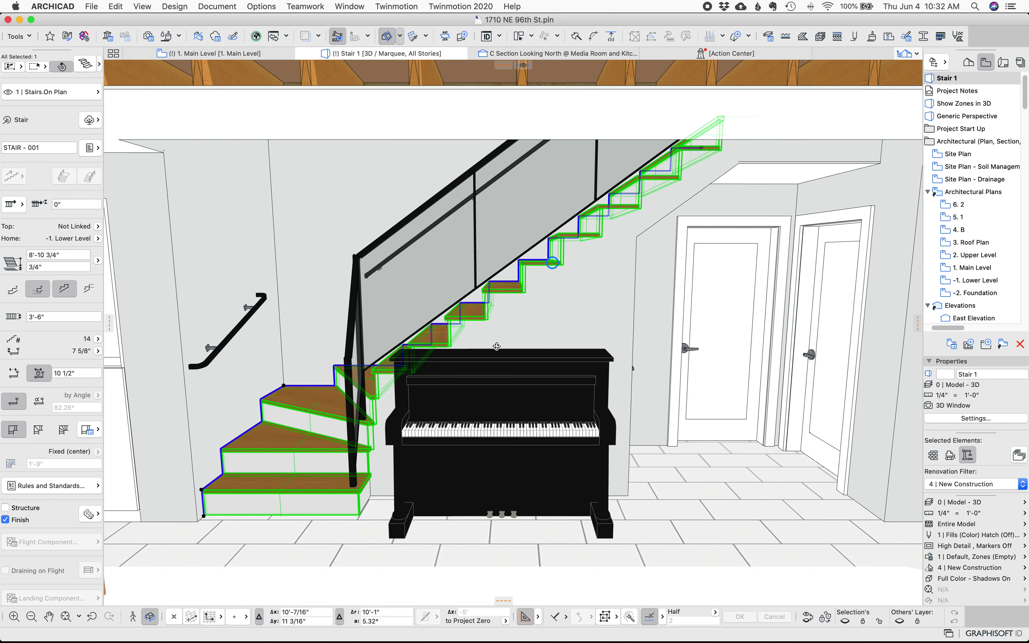
shift+middle_drag(511, 353, 403, 345)
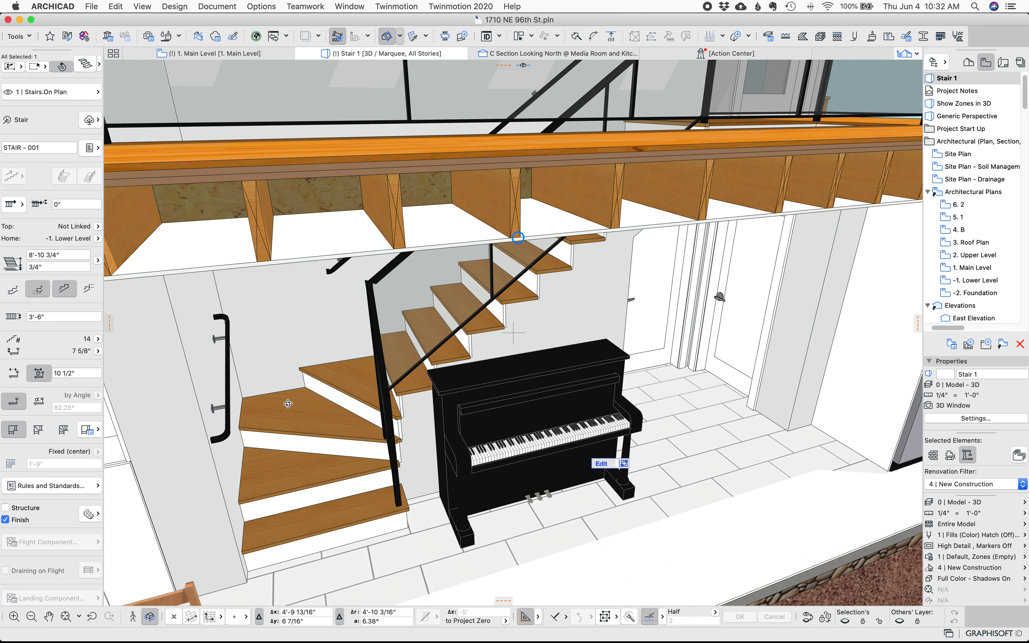
scroll(288, 401, up, 4)
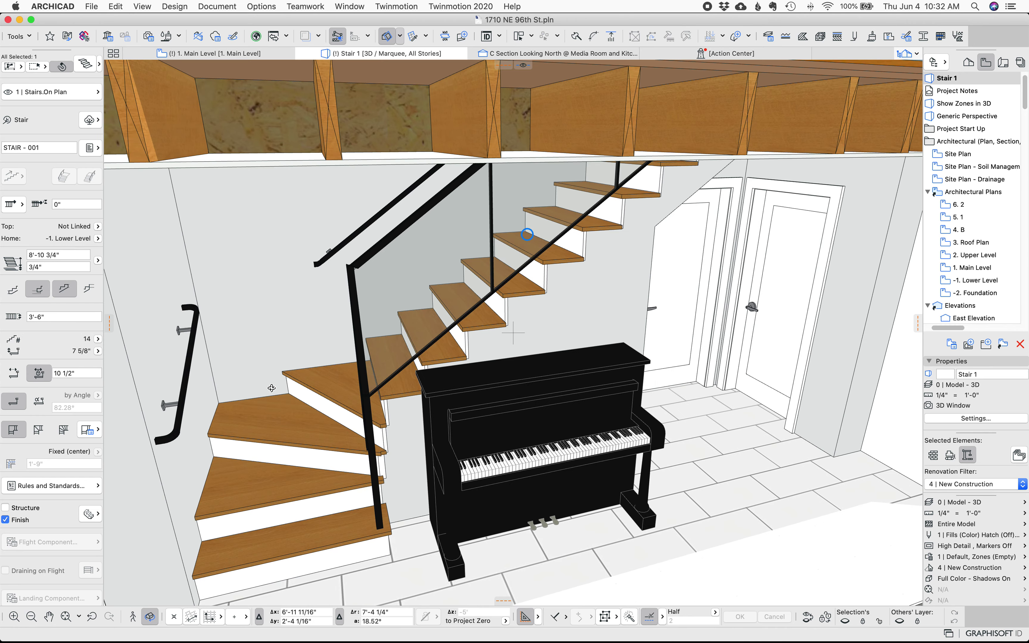
scroll(304, 430, up, 1)
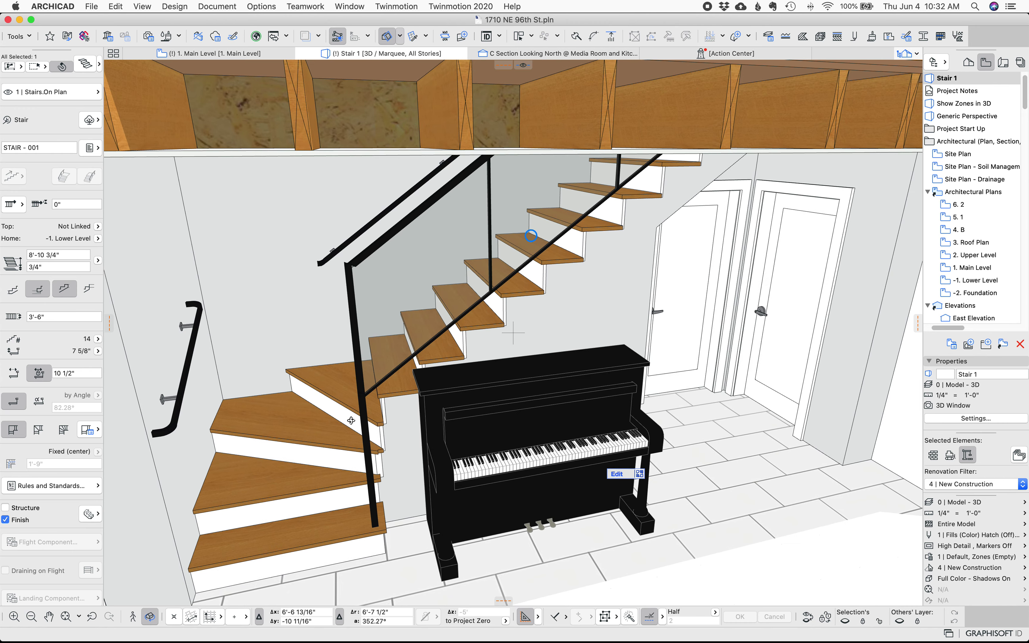
scroll(305, 430, up, 1)
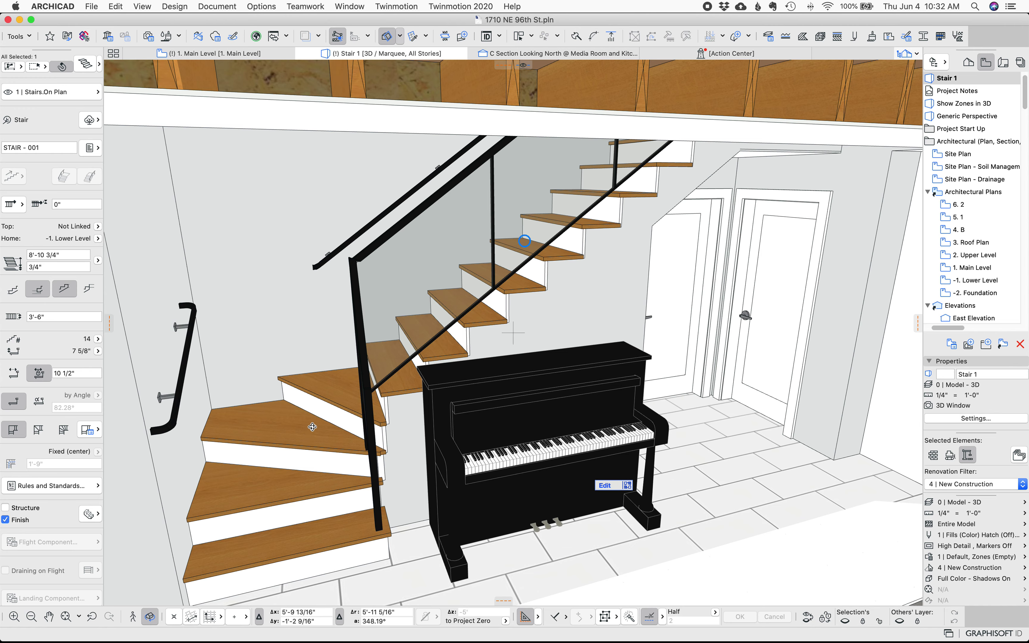
click(311, 444)
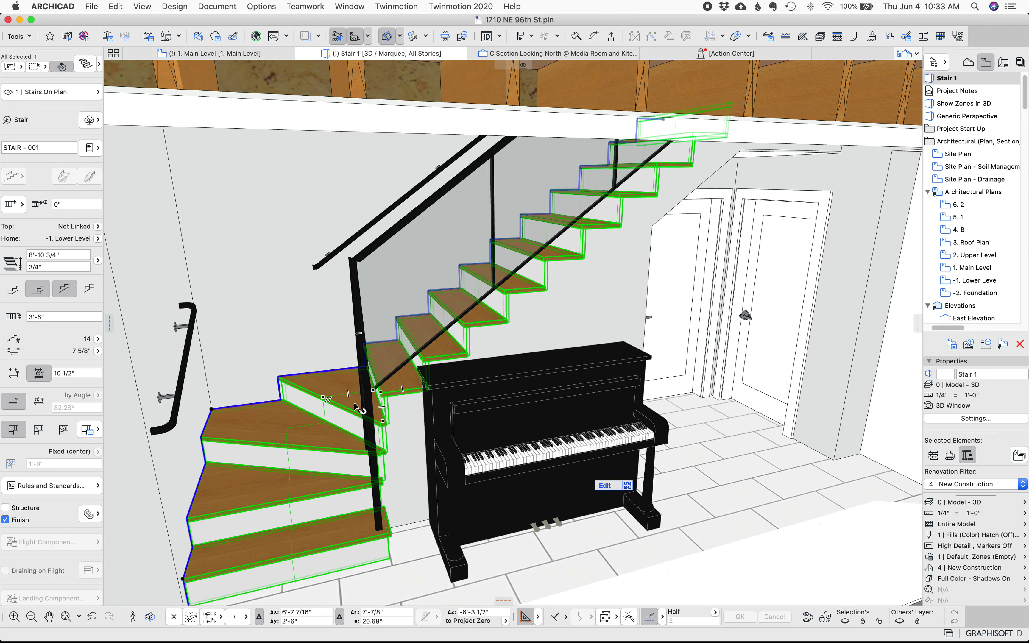
Isolate the stair with Show Selection/Marquee in 3D and look up beneath it
mouse_move(359, 408)
shift+middle_down()
mouse_move(283, 357)
mouse_move(342, 397)
shift+middle_up()
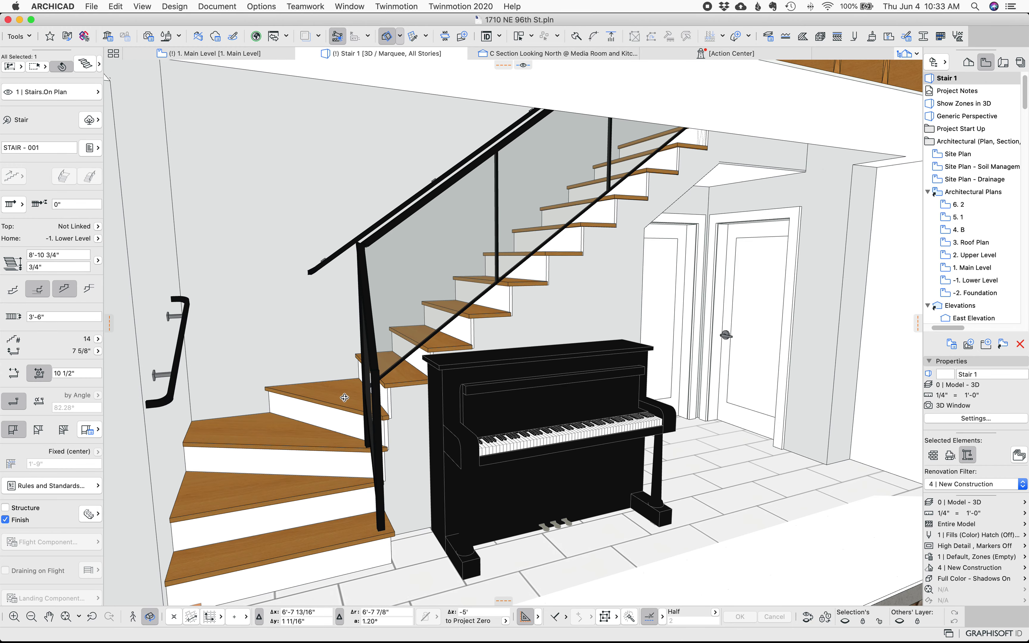
click(343, 401)
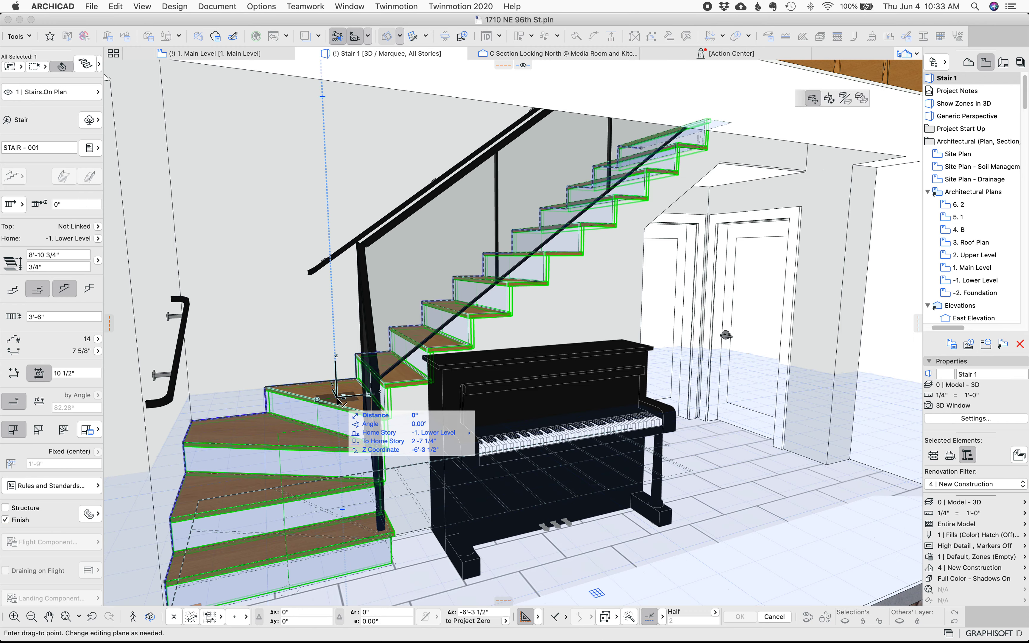
click(347, 406)
click(413, 413)
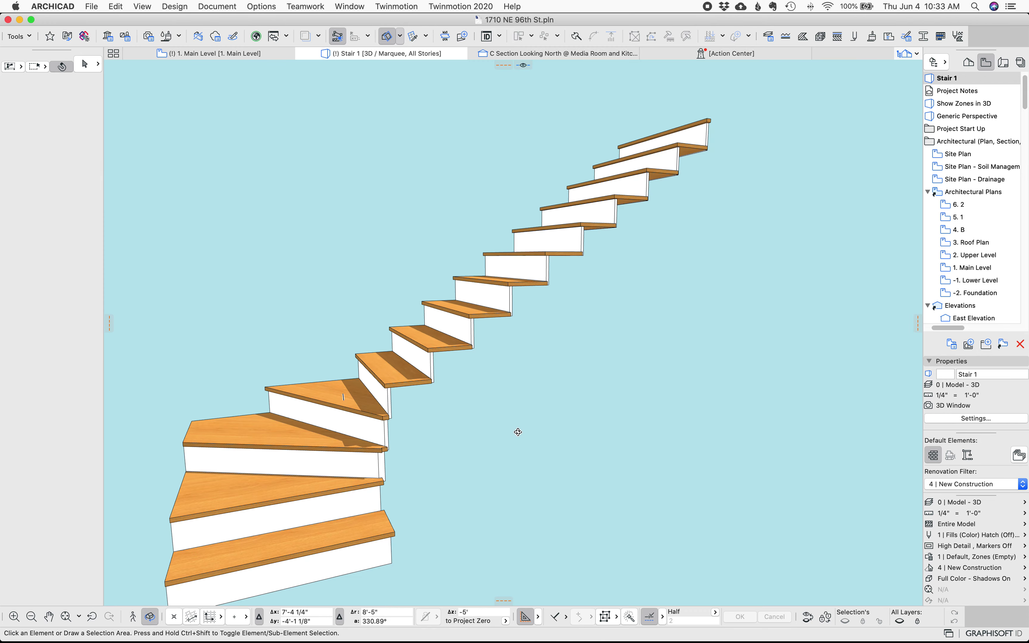
shift+middle_drag(515, 432, 600, 274)
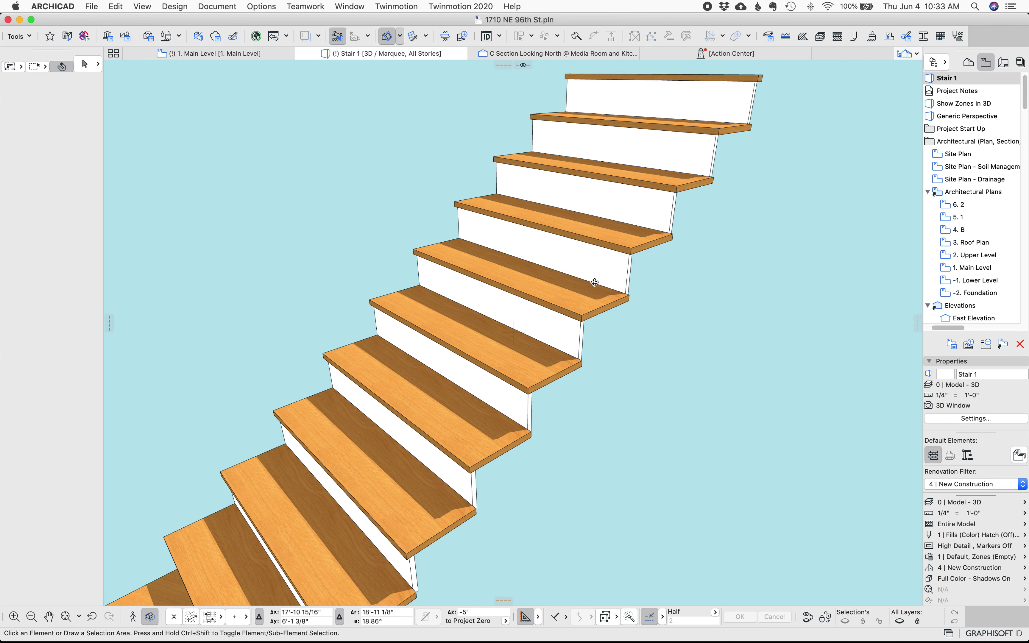
click(592, 283)
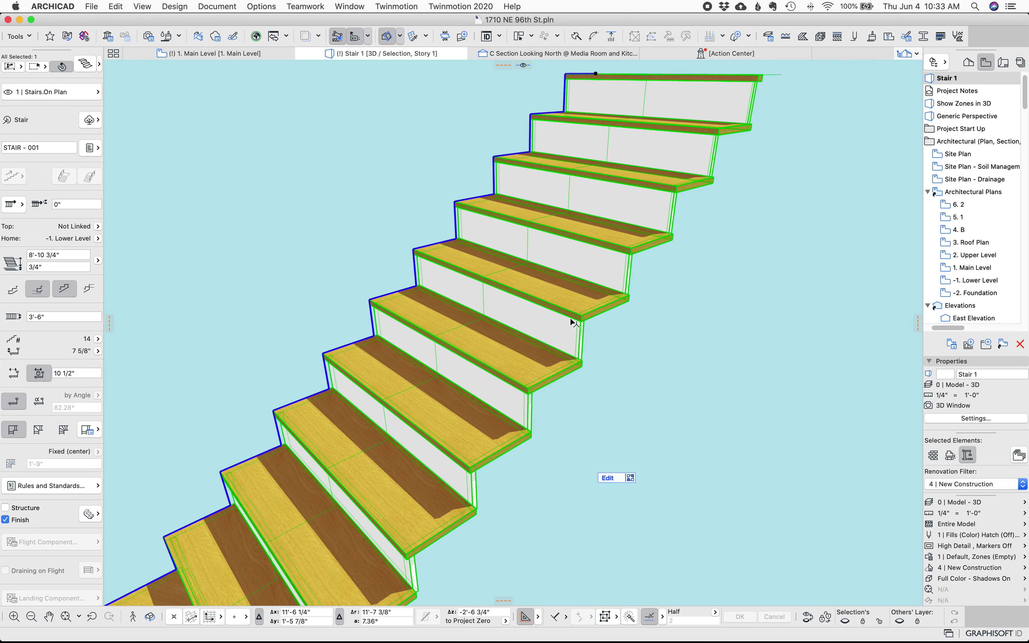
click(607, 478)
click(555, 381)
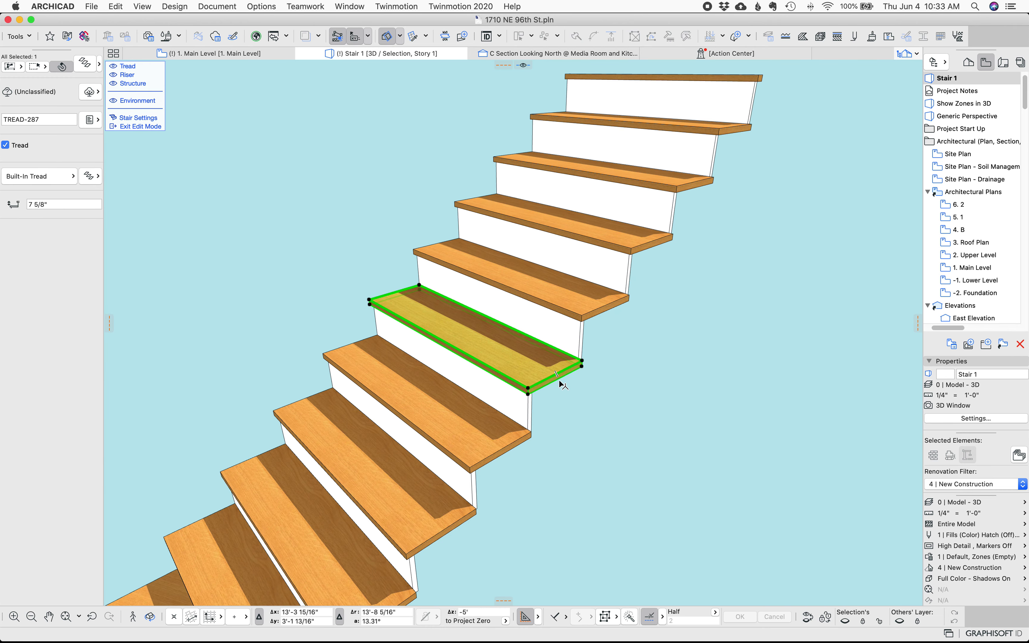
click(552, 381)
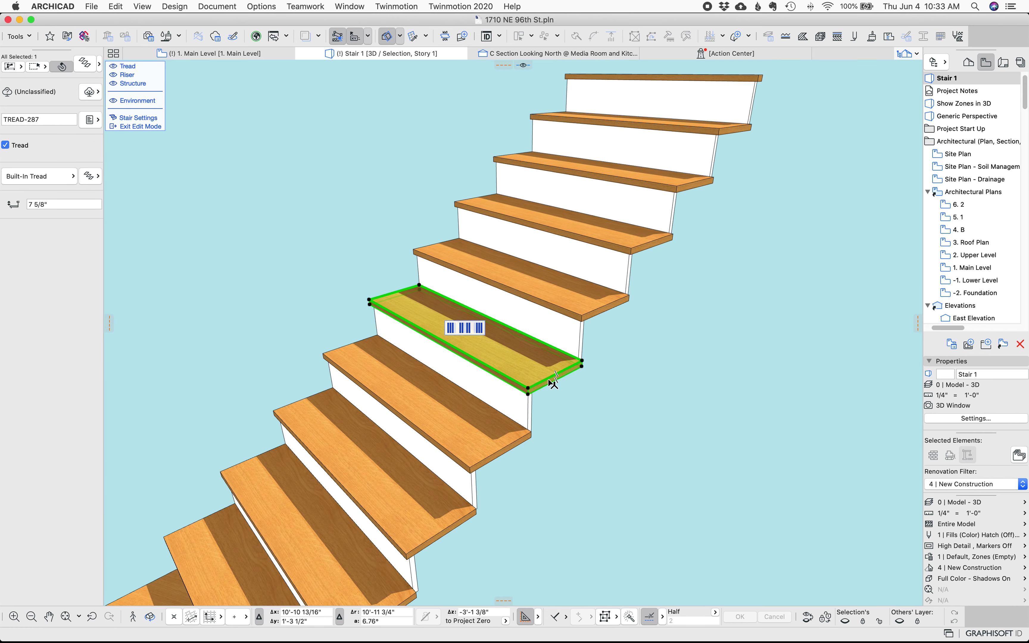
click(553, 383)
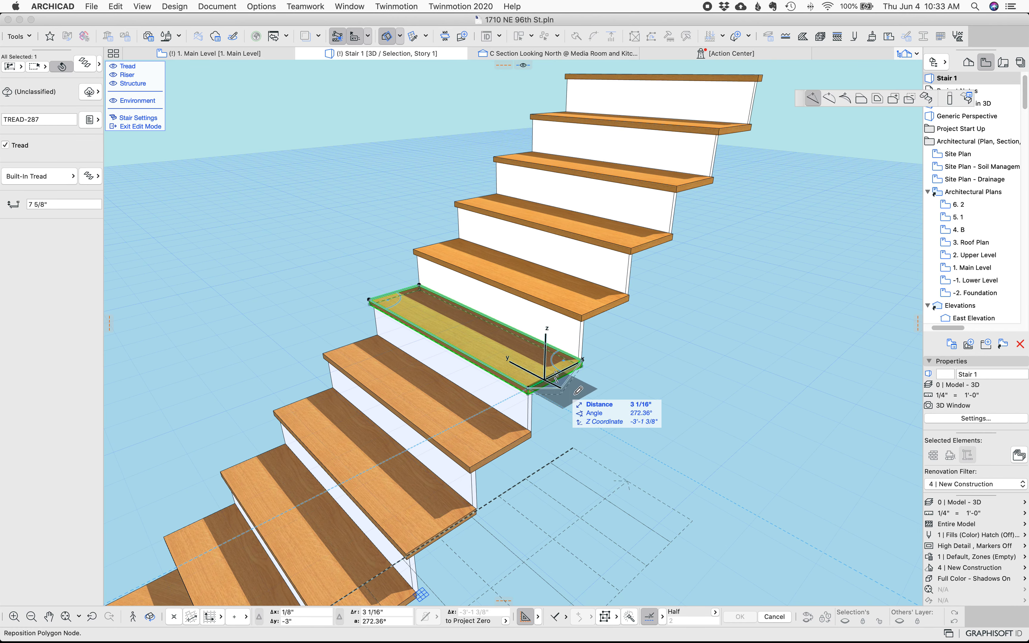
click(861, 98)
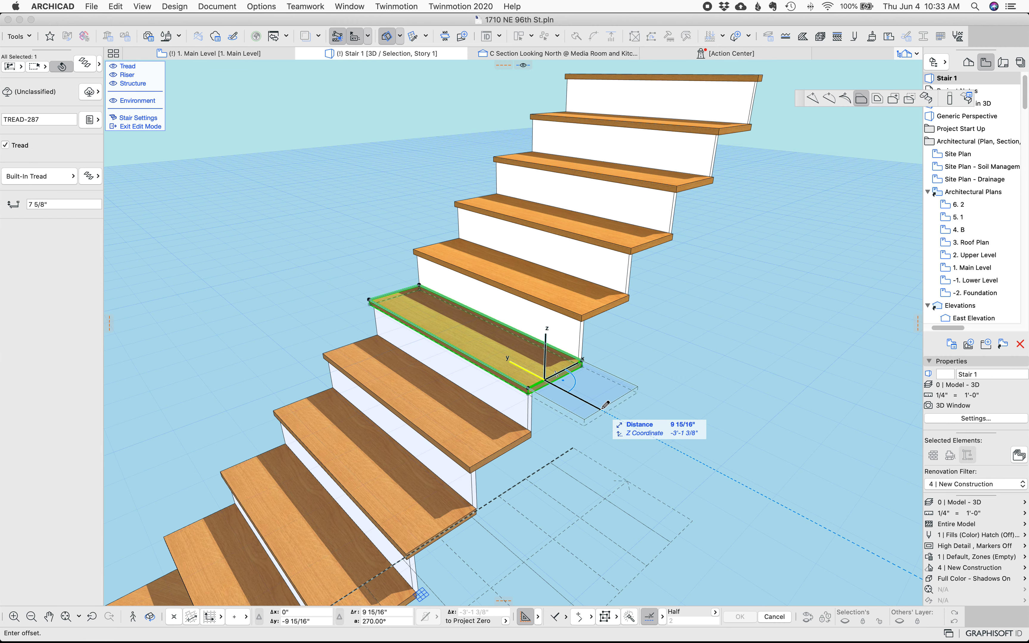
key(Escape)
click(162, 126)
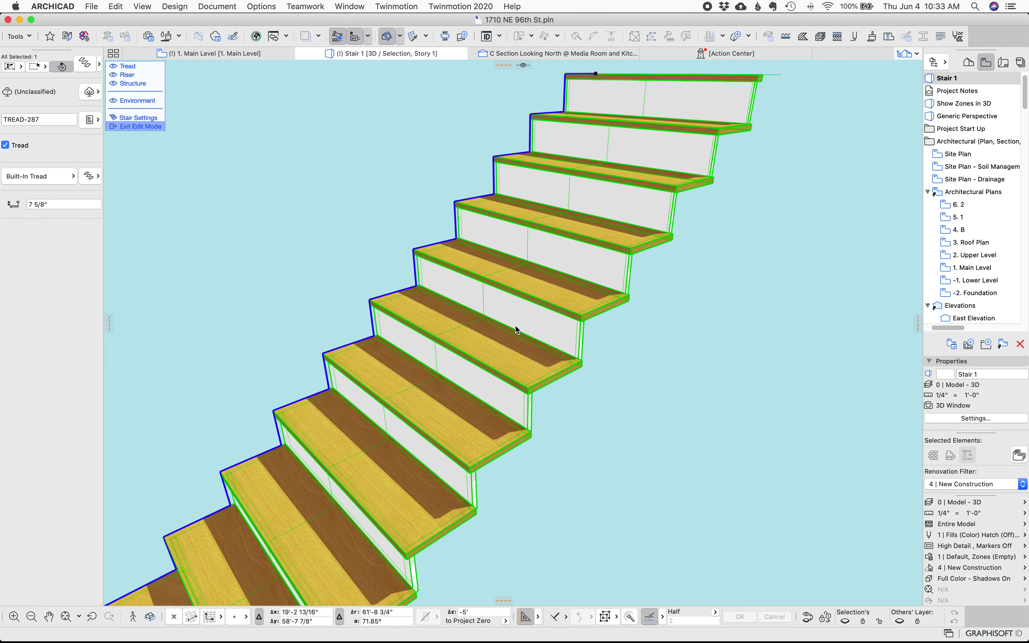
click(657, 299)
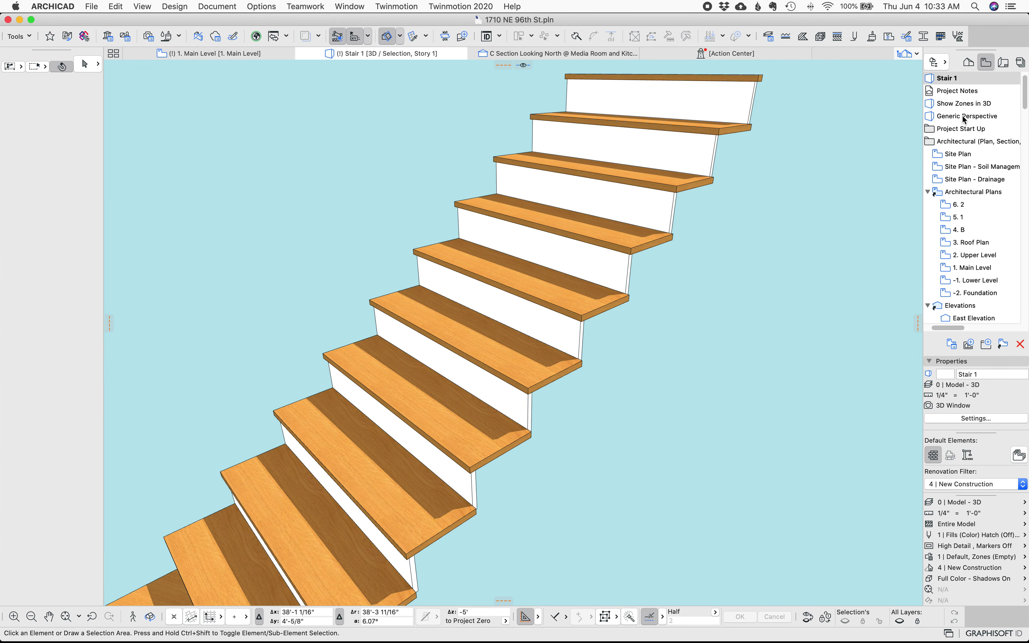
Restore the full model around Stair 1 from the Navigator and orbit toward the upper flight
scroll(965, 185, up, 1)
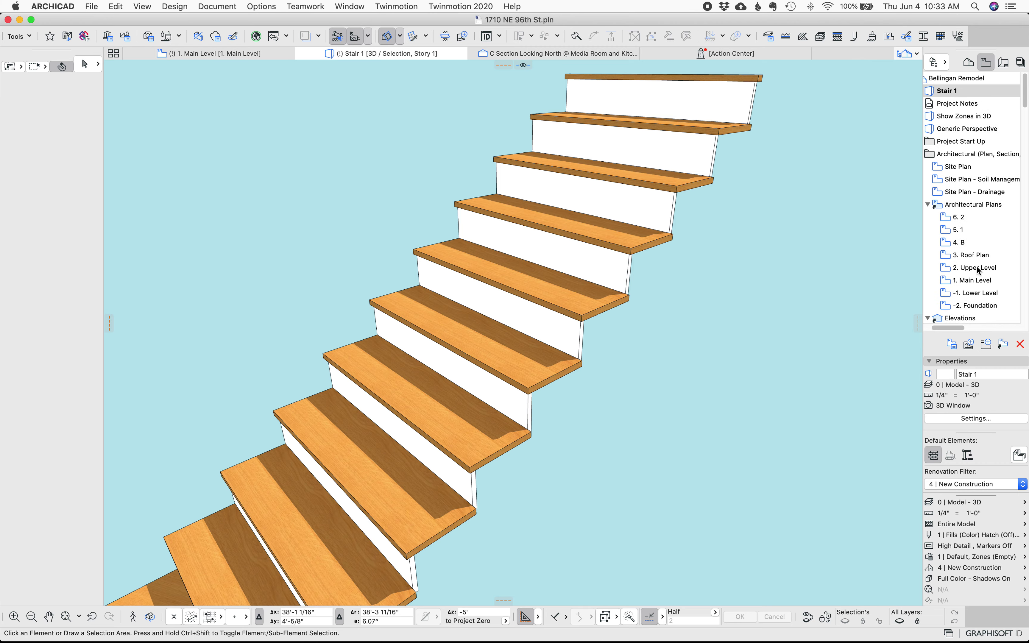
double_click(953, 91)
scroll(544, 257, up, 5)
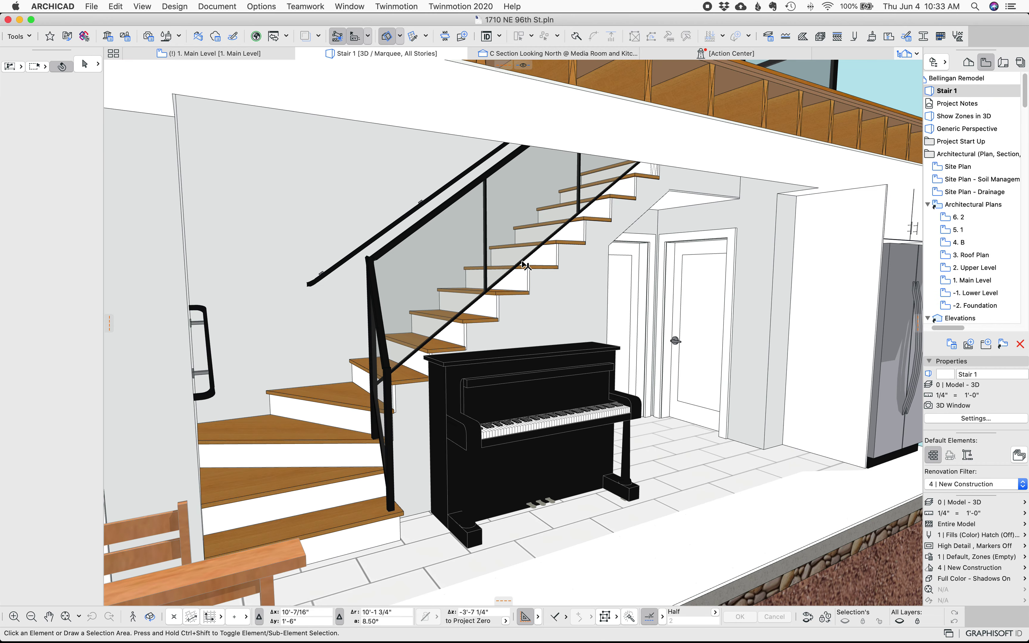
shift+middle_drag(590, 320, 657, 320)
mouse_move(595, 356)
shift+middle_down()
mouse_move(228, 379)
mouse_move(663, 398)
mouse_move(641, 316)
mouse_move(597, 340)
shift+middle_up()
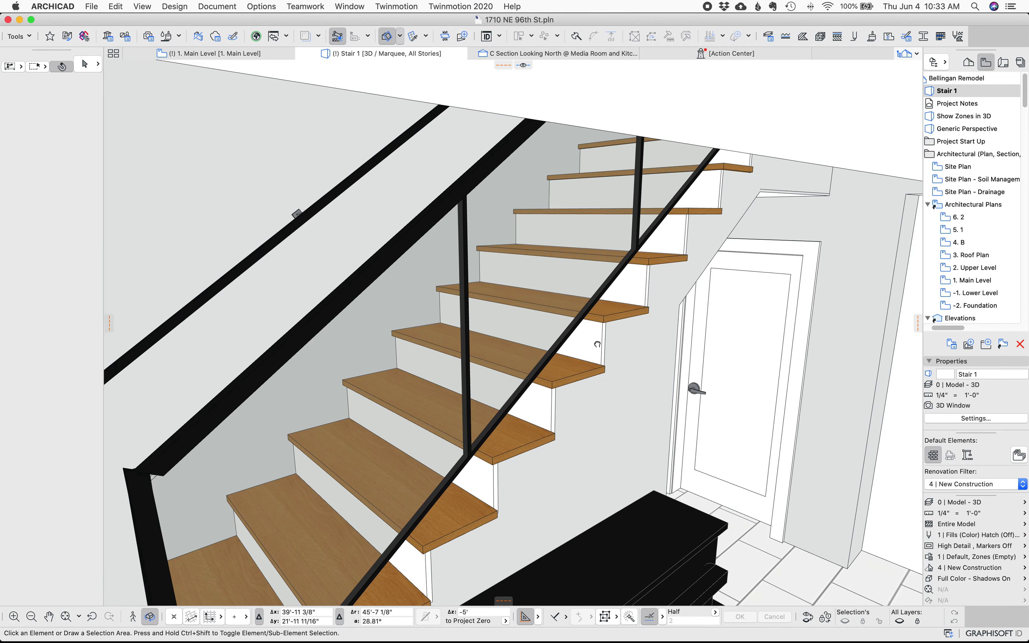
scroll(633, 319, up, 5)
scroll(640, 366, down, 3)
scroll(642, 373, down, 5)
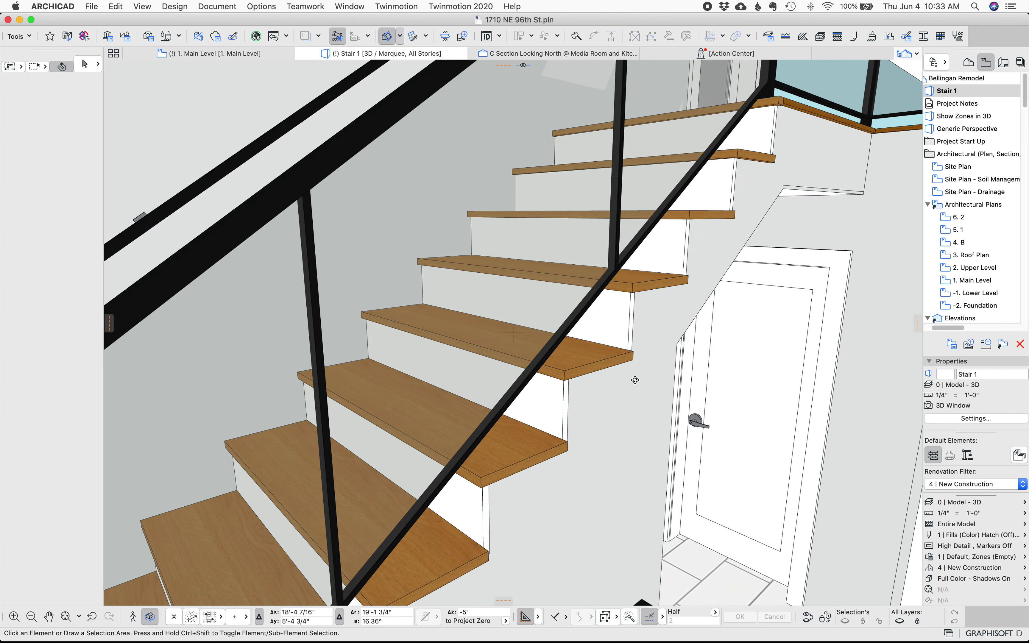
scroll(624, 396, down, 2)
scroll(612, 413, up, 2)
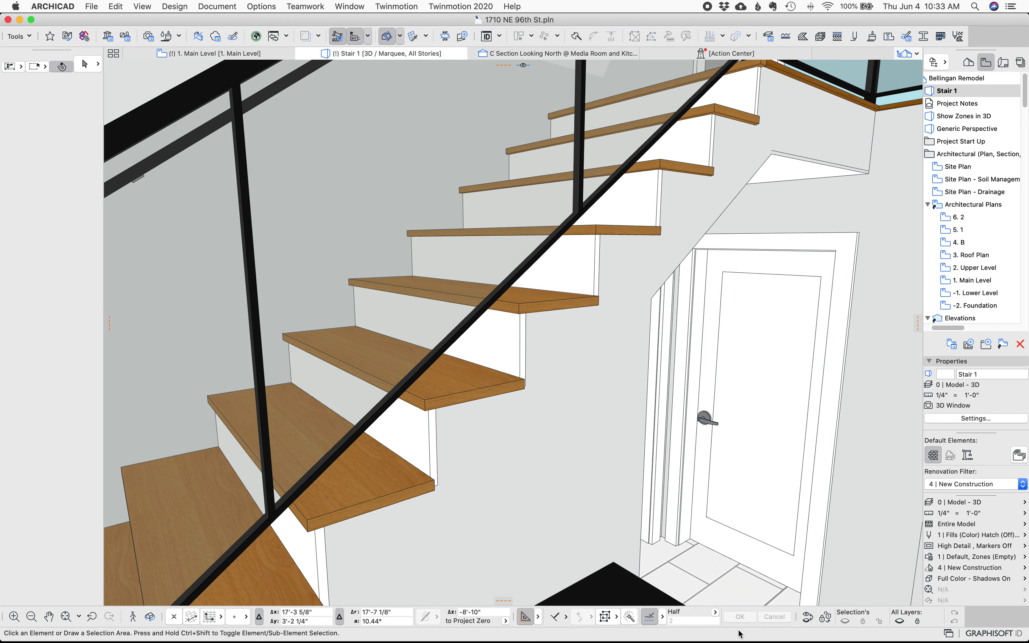
Orbit close to the top treads and railing, then select the stair
key(o)
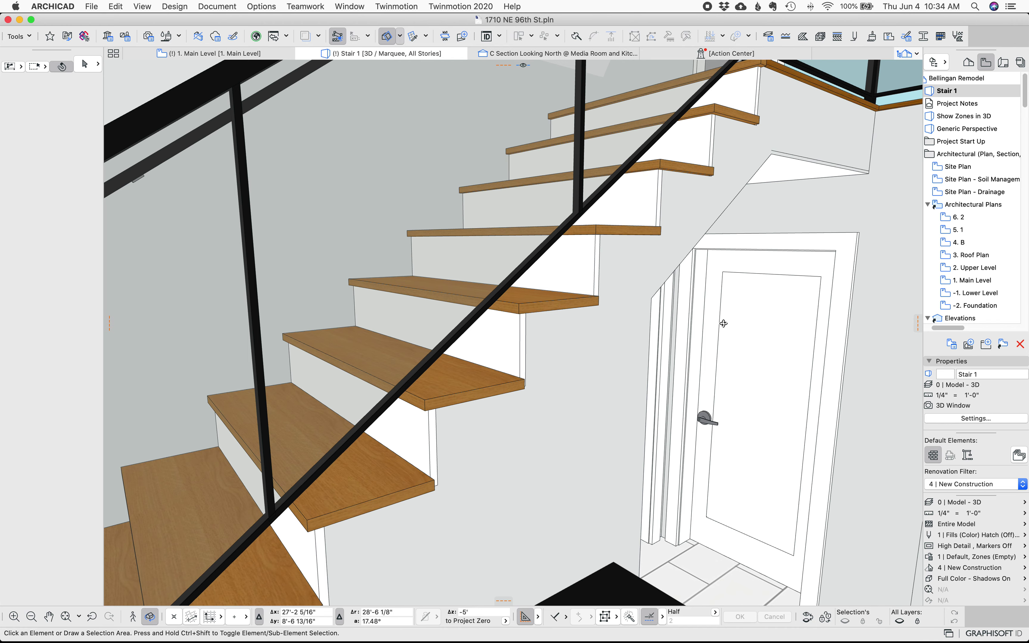
drag(720, 449, 663, 396)
scroll(633, 357, up, 5)
scroll(625, 279, down, 3)
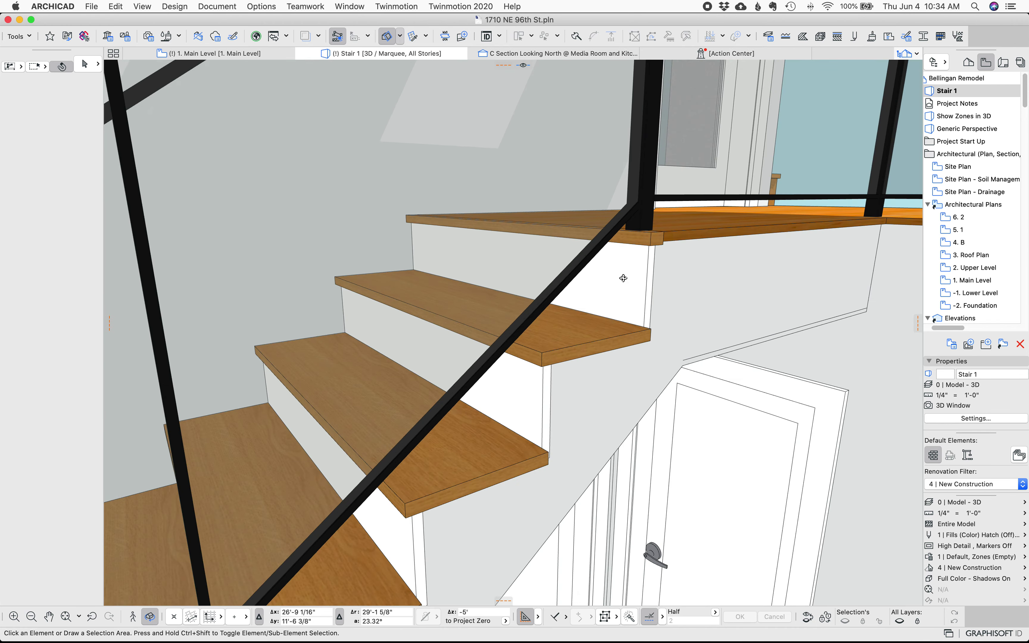
drag(624, 278, 595, 349)
key(o)
click(382, 362)
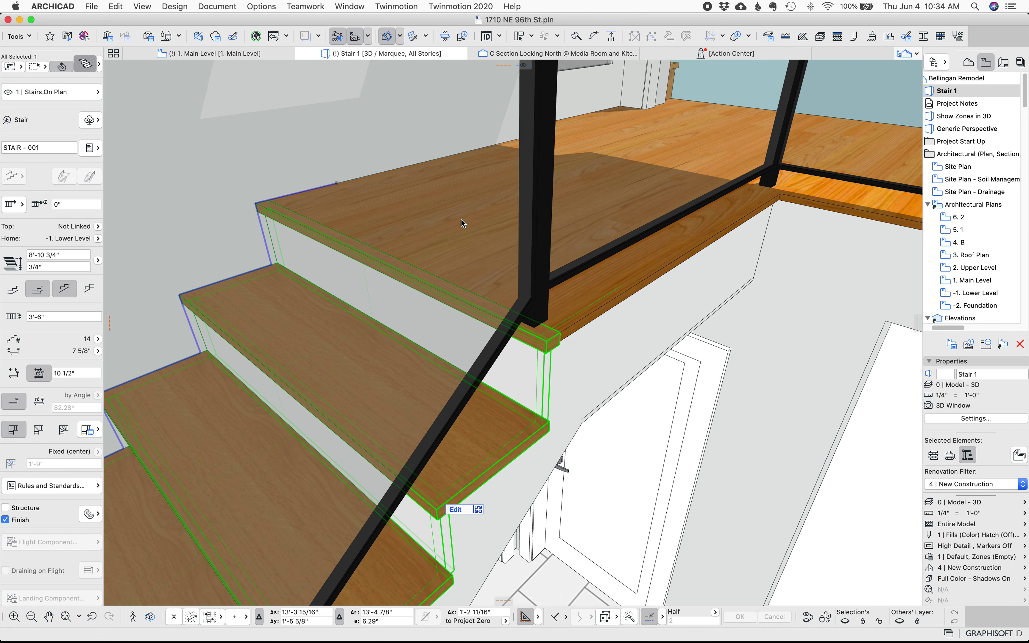
Check the stair settings unchanged, then trial-extend the top tread toward the landing and undo it
key(super+t)
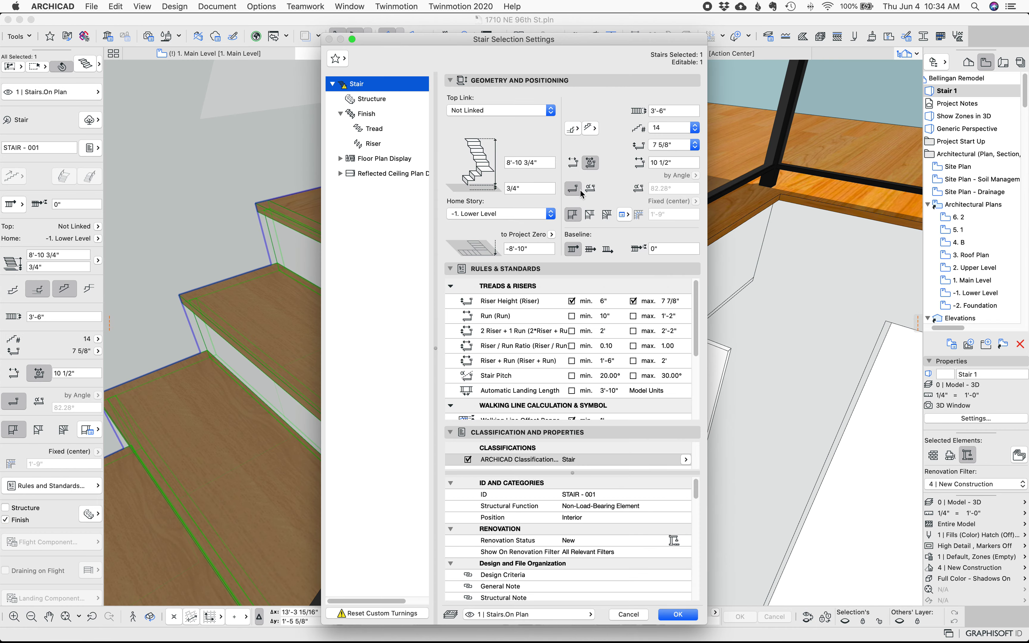
click(628, 614)
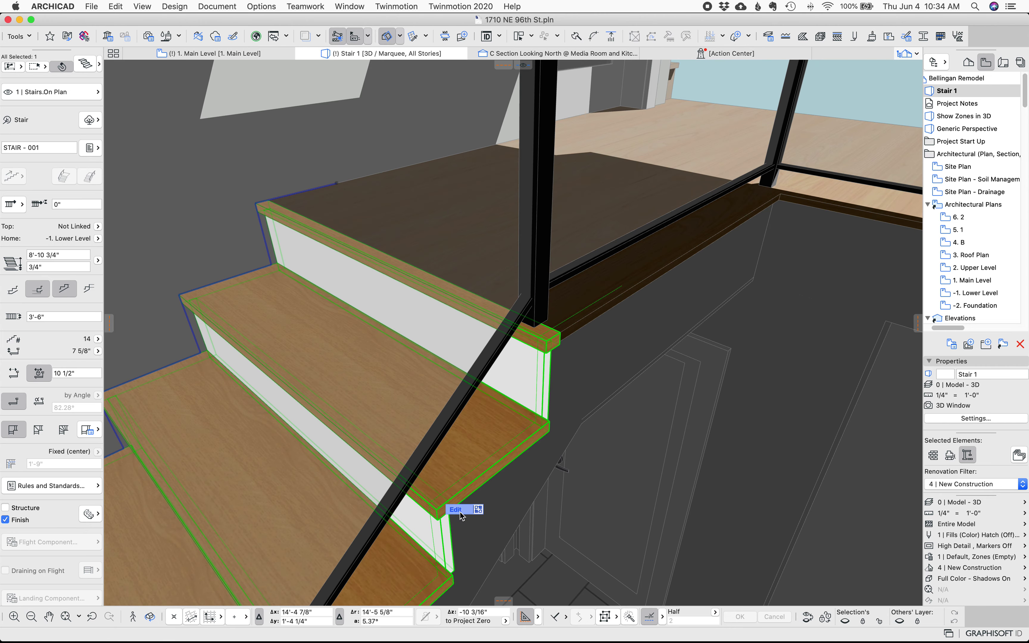
click(459, 511)
click(478, 301)
click(485, 301)
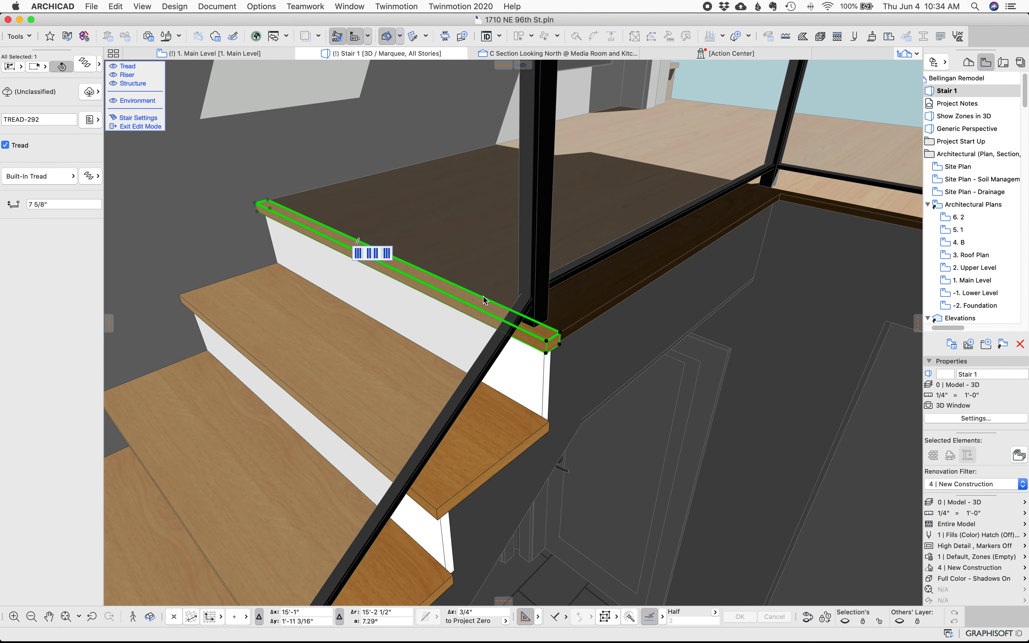
click(361, 253)
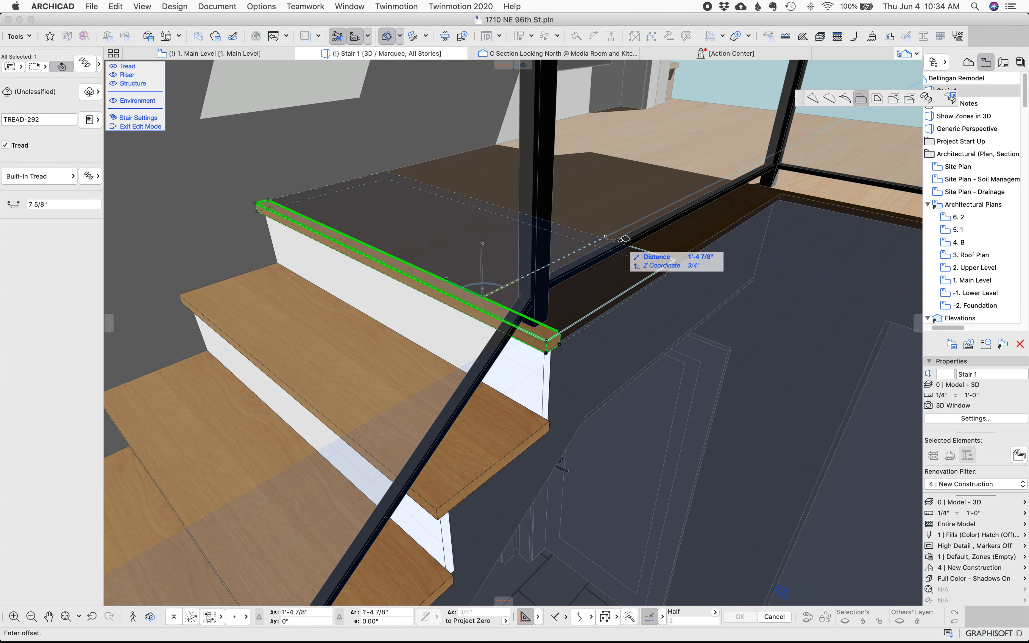
click(624, 259)
key(super+z)
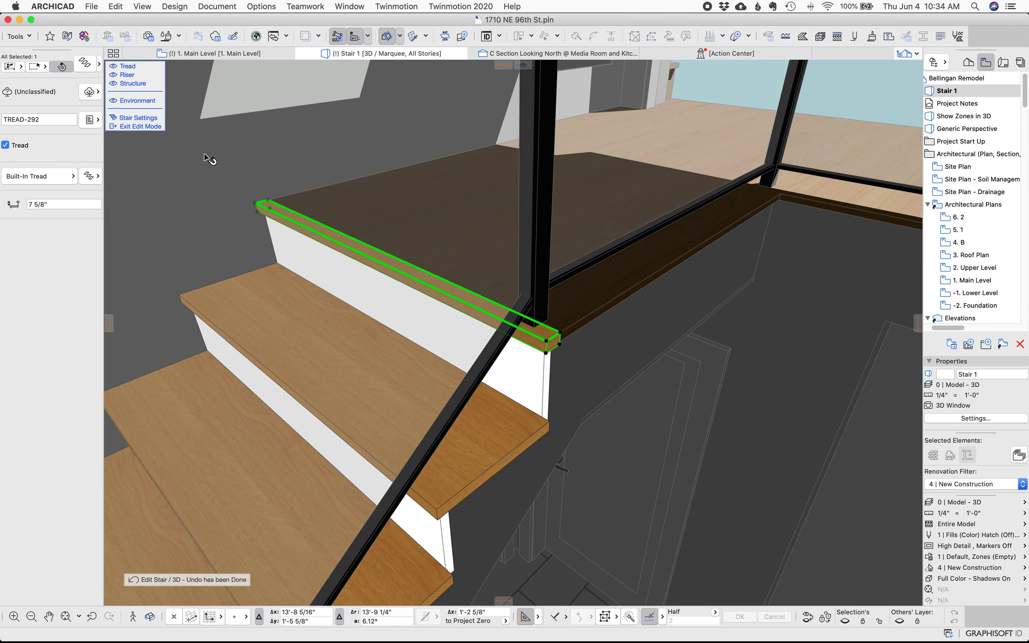
click(140, 126)
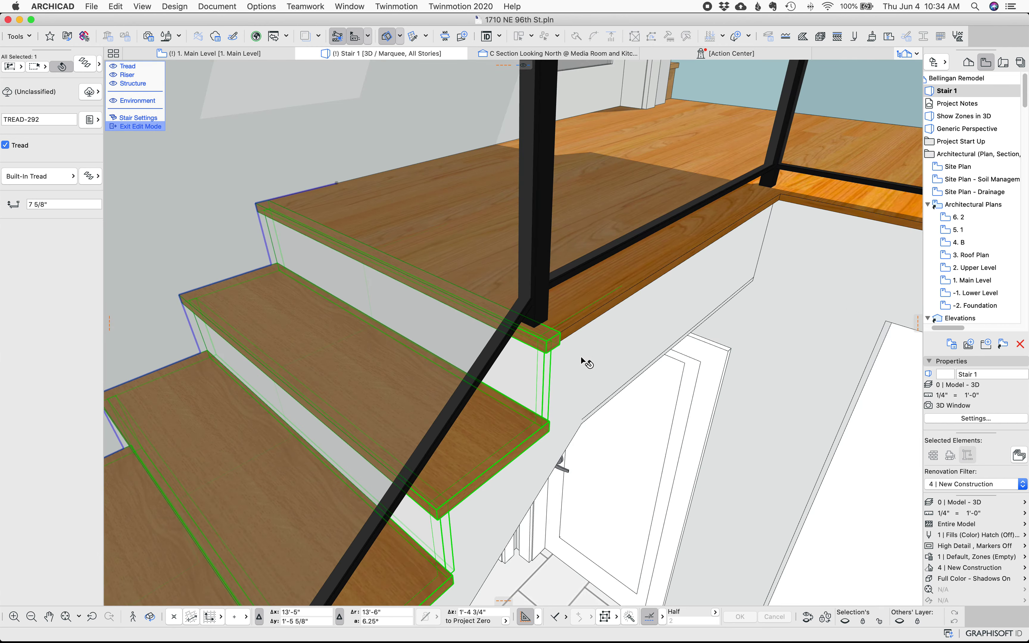
key(Escape)
shift+middle_drag(578, 351, 363, 306)
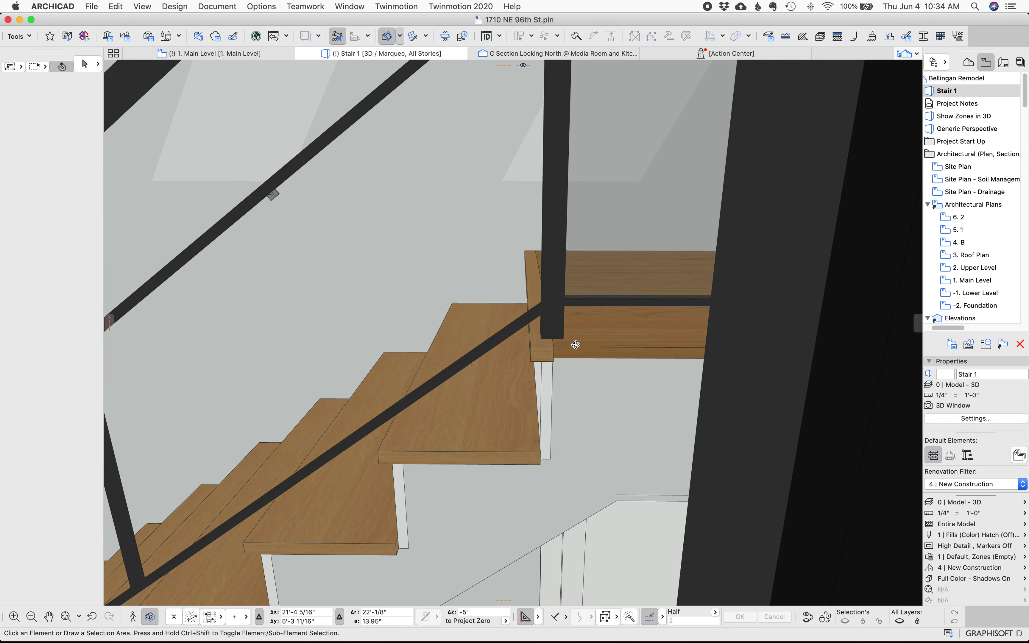
scroll(535, 368, down, 15)
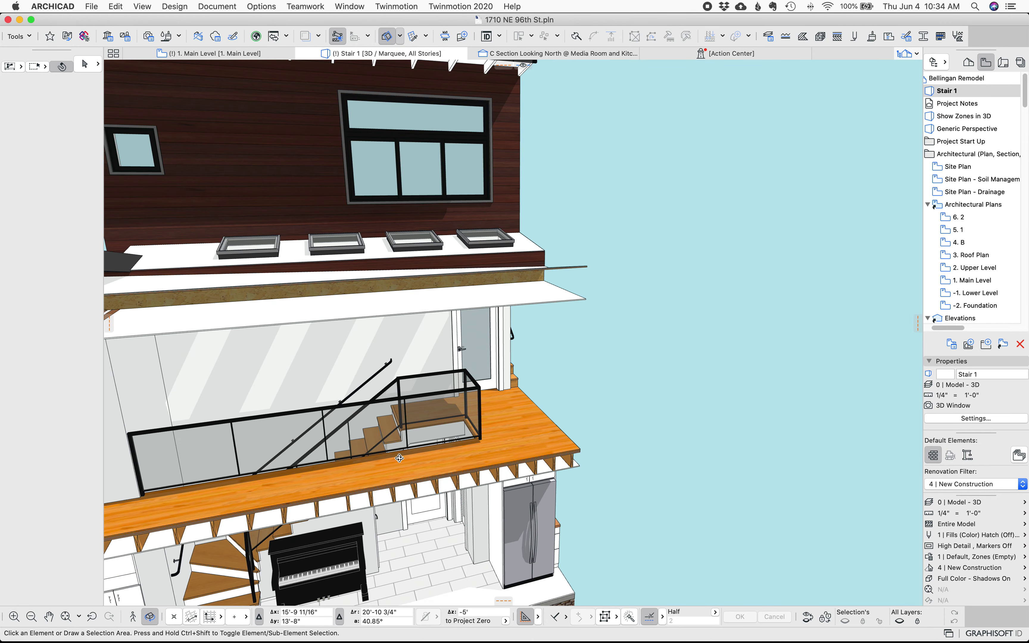
scroll(399, 458, down, 5)
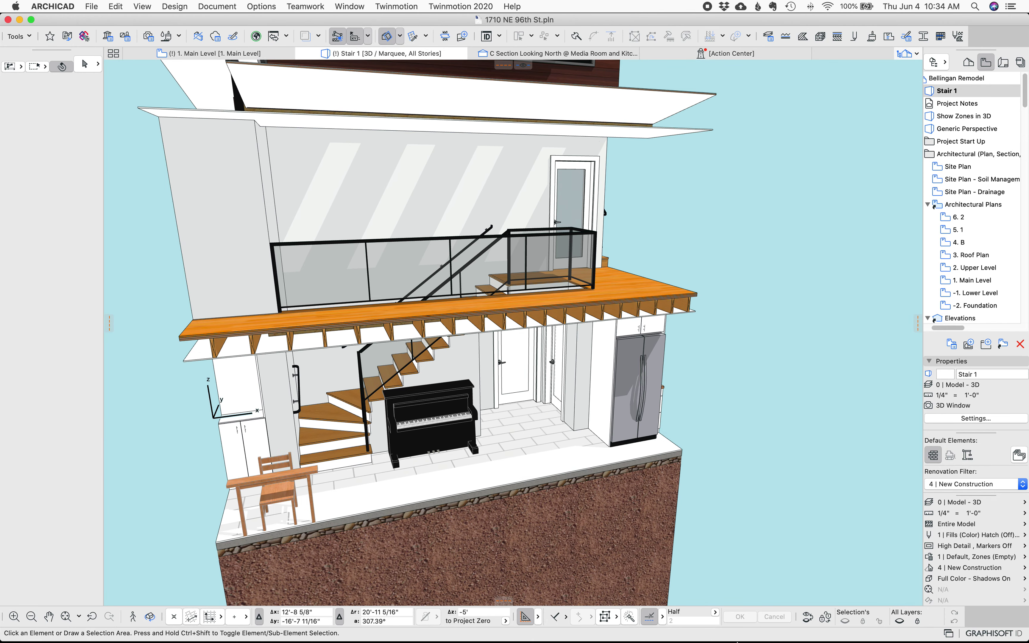
mouse_move(757, 629)
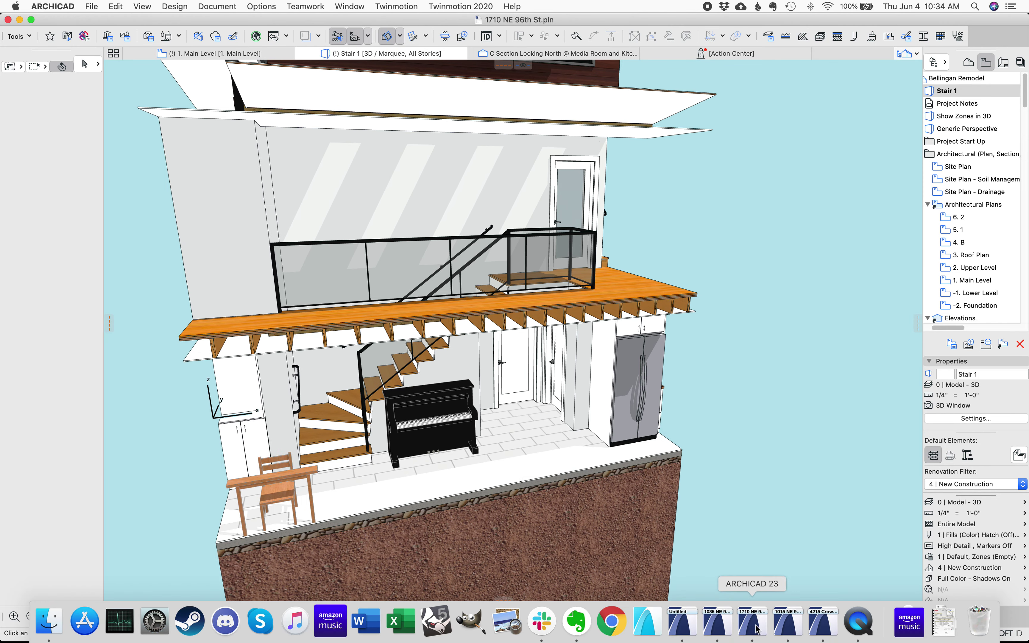
click(782, 624)
Zoom in on the stair cut-away and pan the 3D view upward past the upper flight
scroll(540, 416, up, 3)
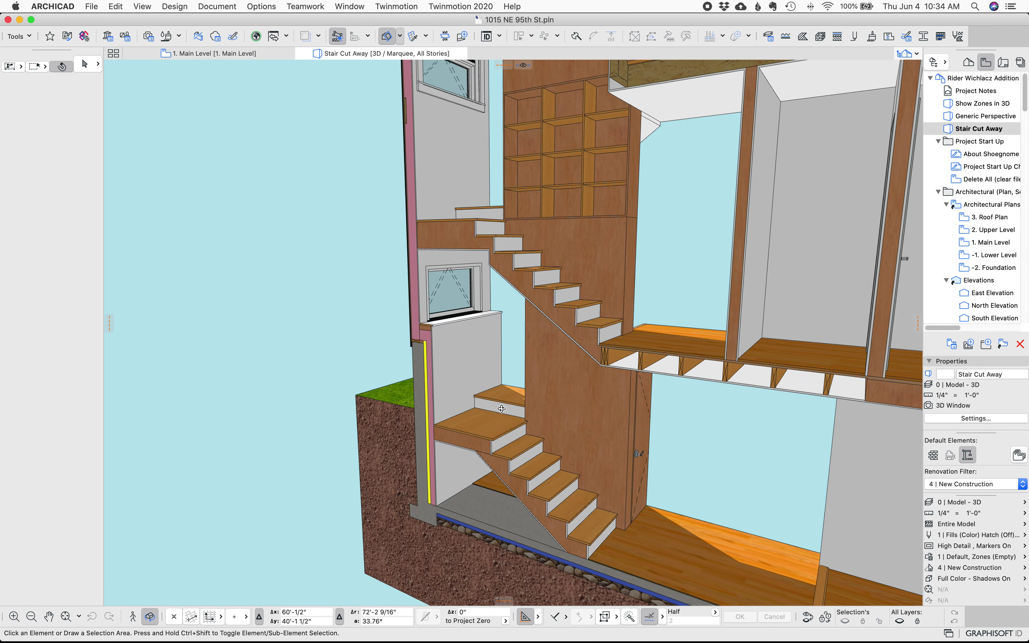
scroll(514, 346, up, 4)
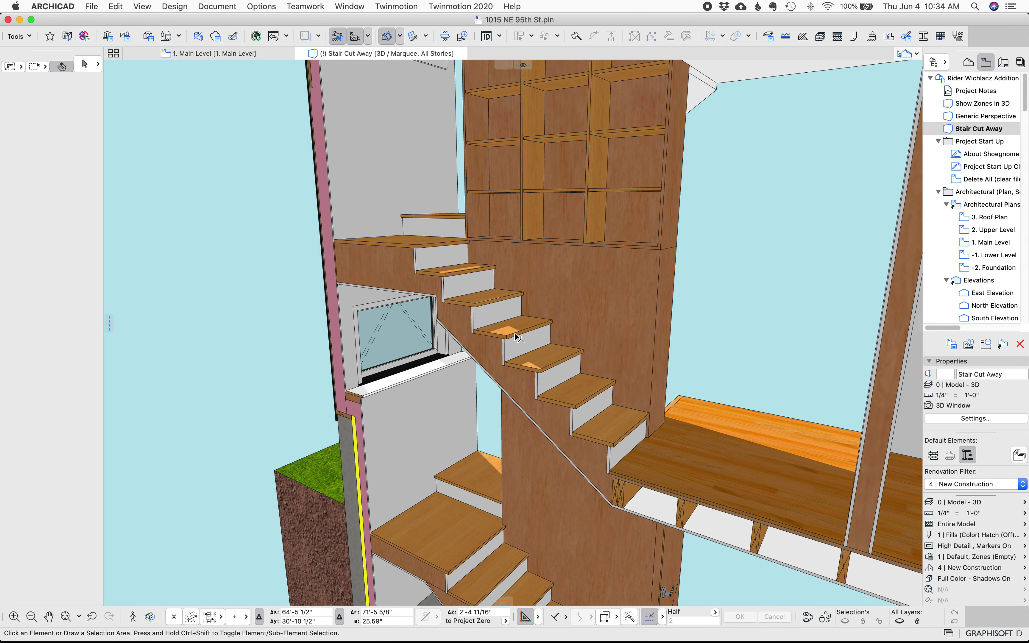
click(473, 331)
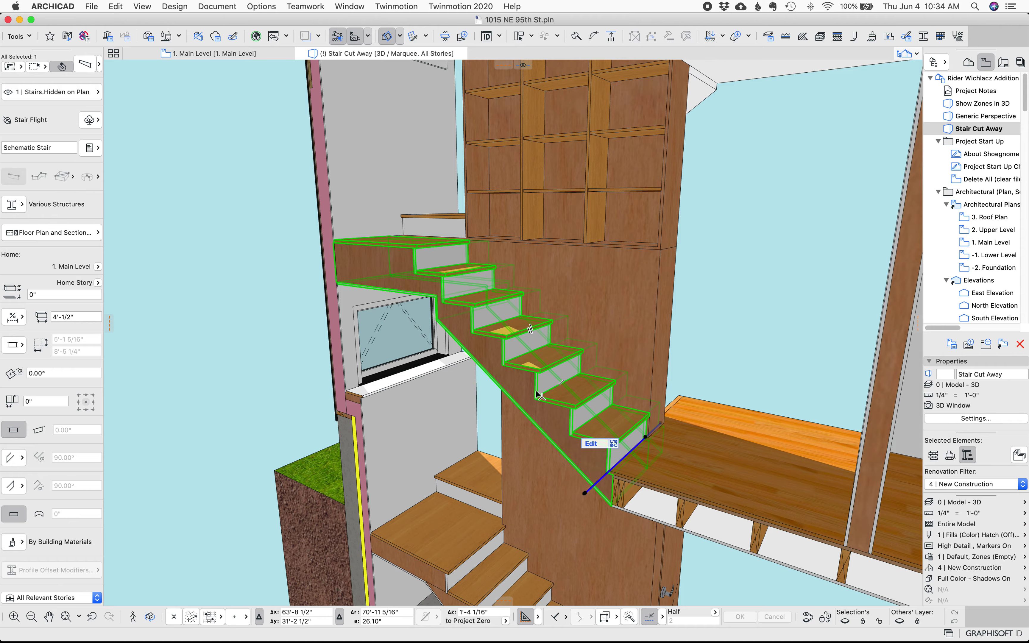
middle_drag(557, 425, 343, 387)
key(Escape)
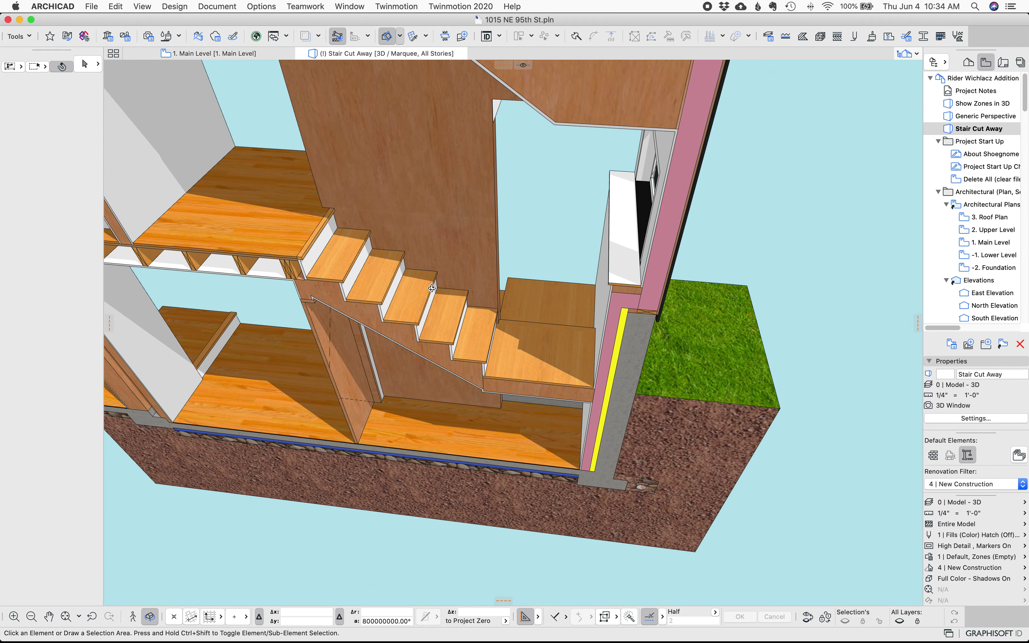
scroll(432, 289, up, 5)
Orbit to a side view of the lower stair flight, select it and isolate it with F5
shift+middle_drag(427, 356, 431, 492)
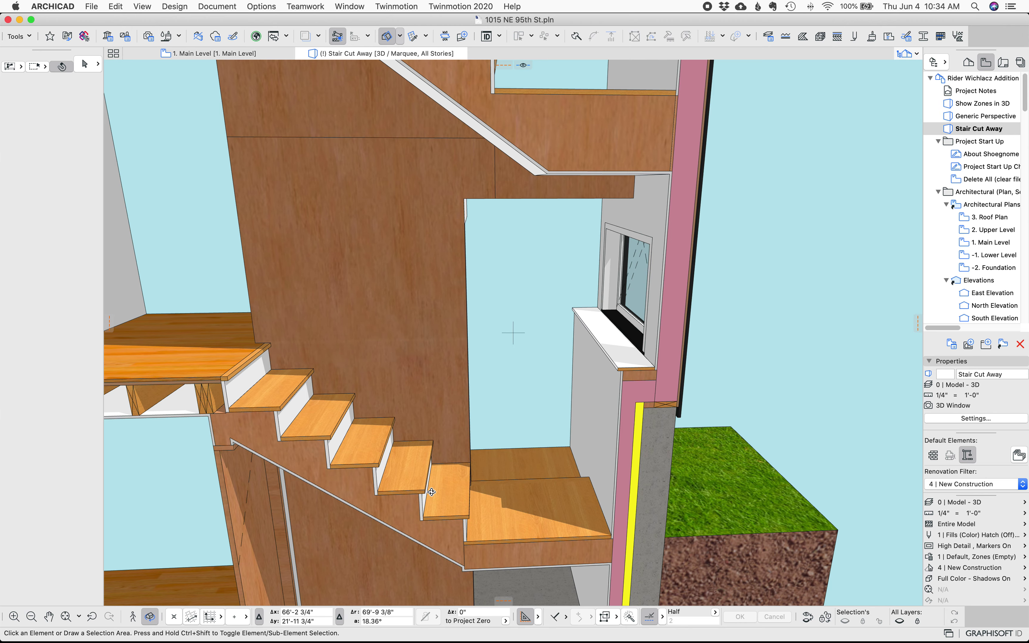
shift+middle_drag(432, 492, 444, 454)
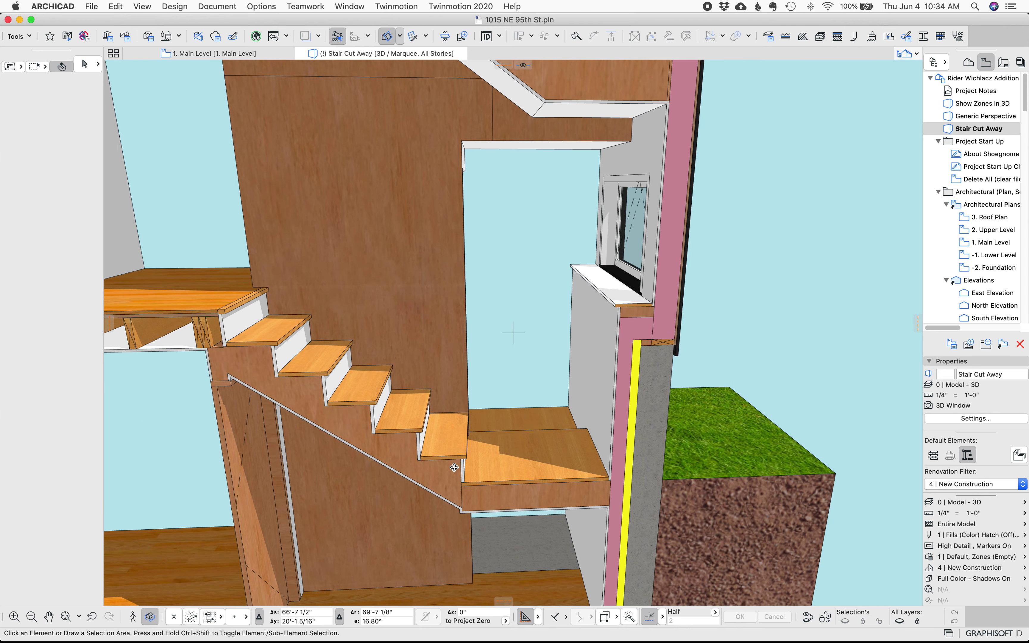
scroll(453, 465, up, 3)
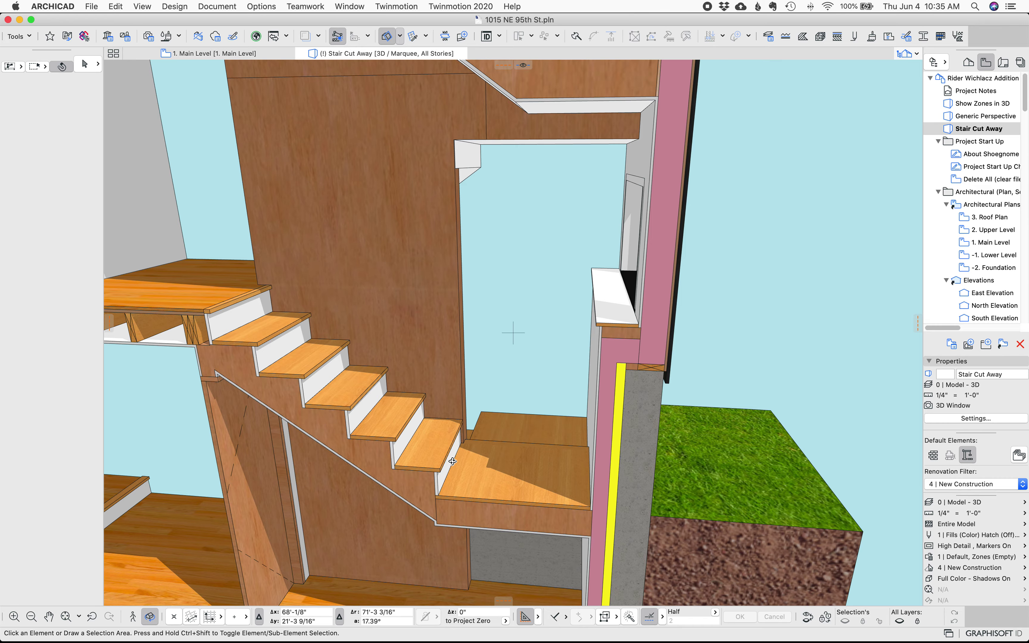
scroll(452, 461, up, 10)
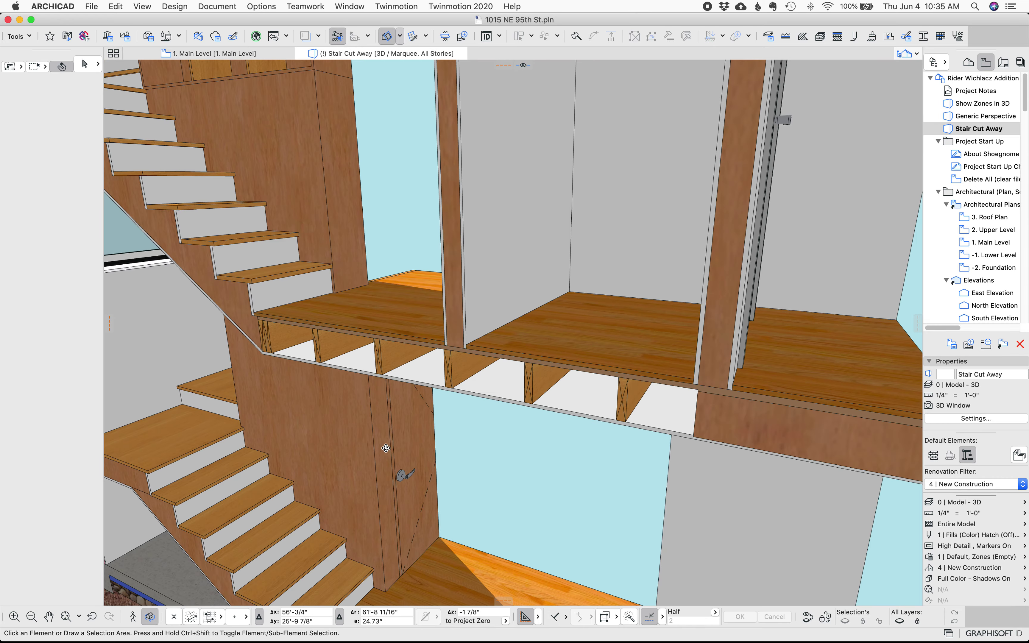
shift+middle_drag(385, 448, 458, 389)
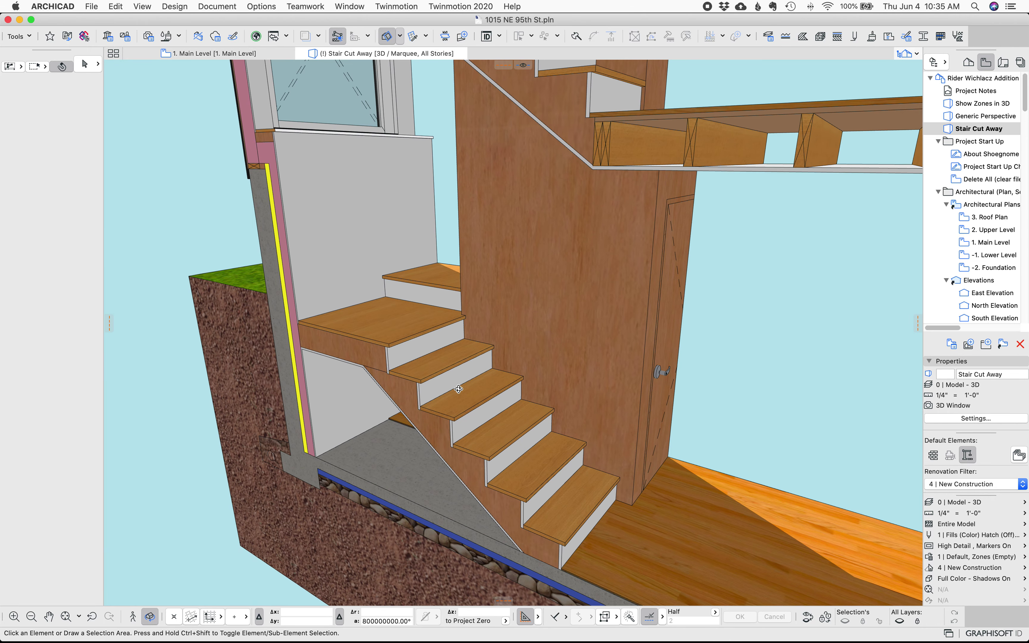
click(472, 404)
key(F5)
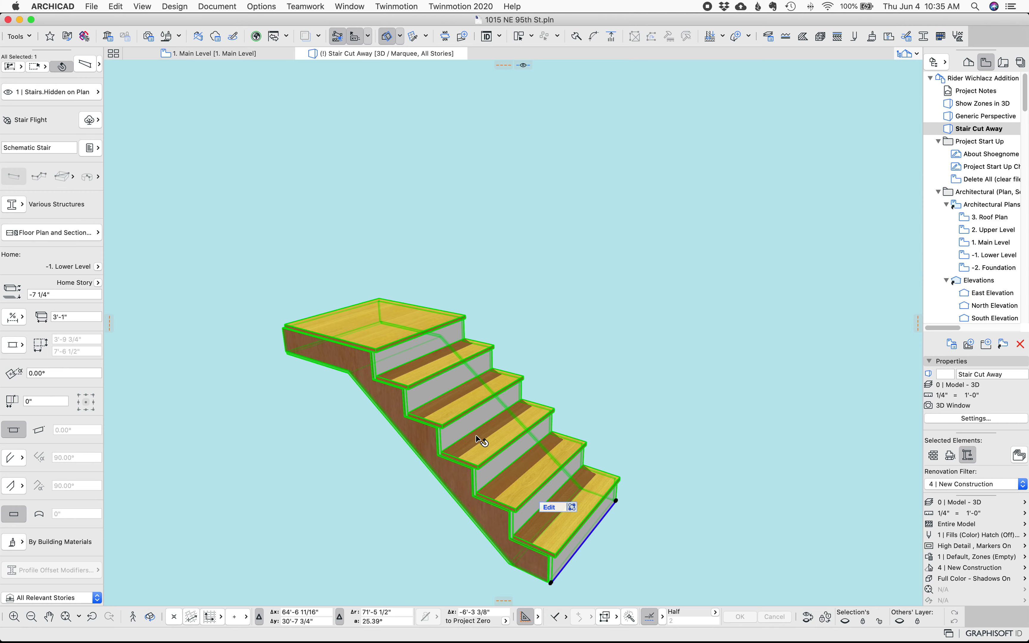
key(Escape)
shift+middle_drag(343, 408, 546, 285)
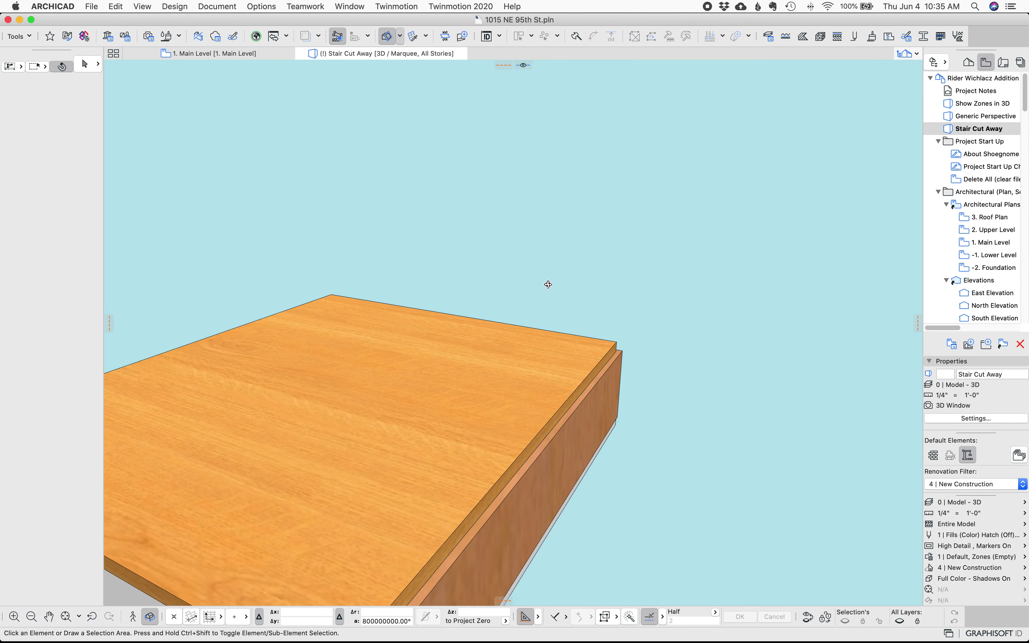
scroll(478, 427, down, 5)
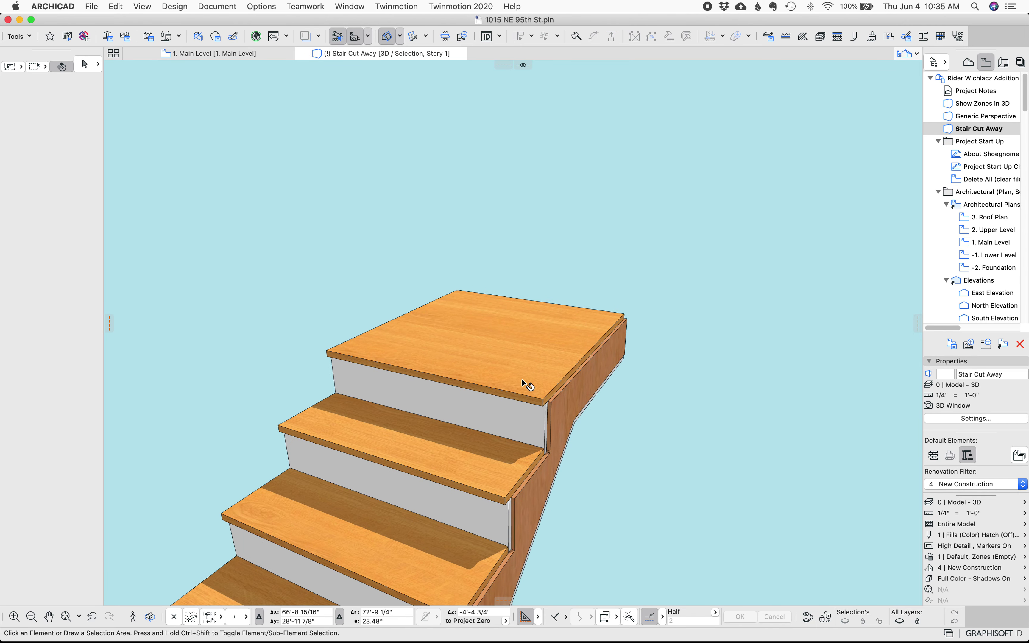
click(526, 383)
click(83, 68)
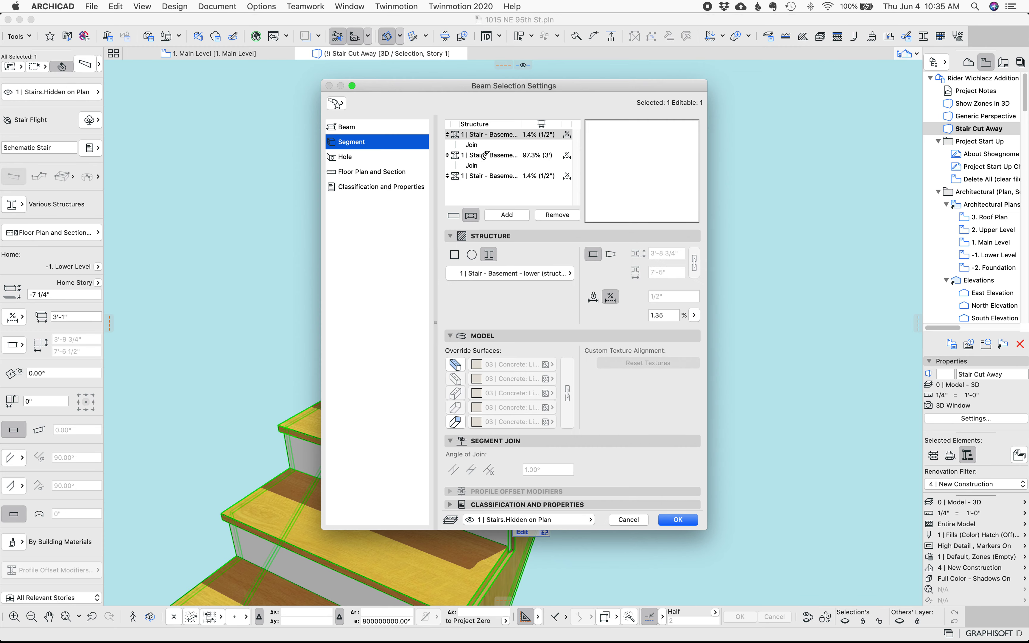
click(500, 156)
click(495, 176)
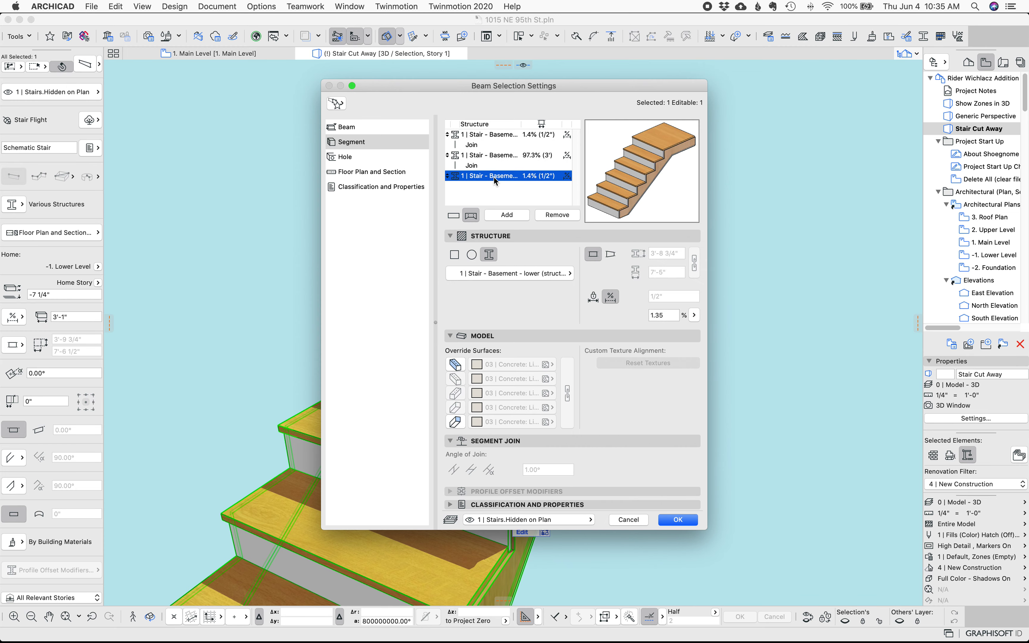
click(509, 155)
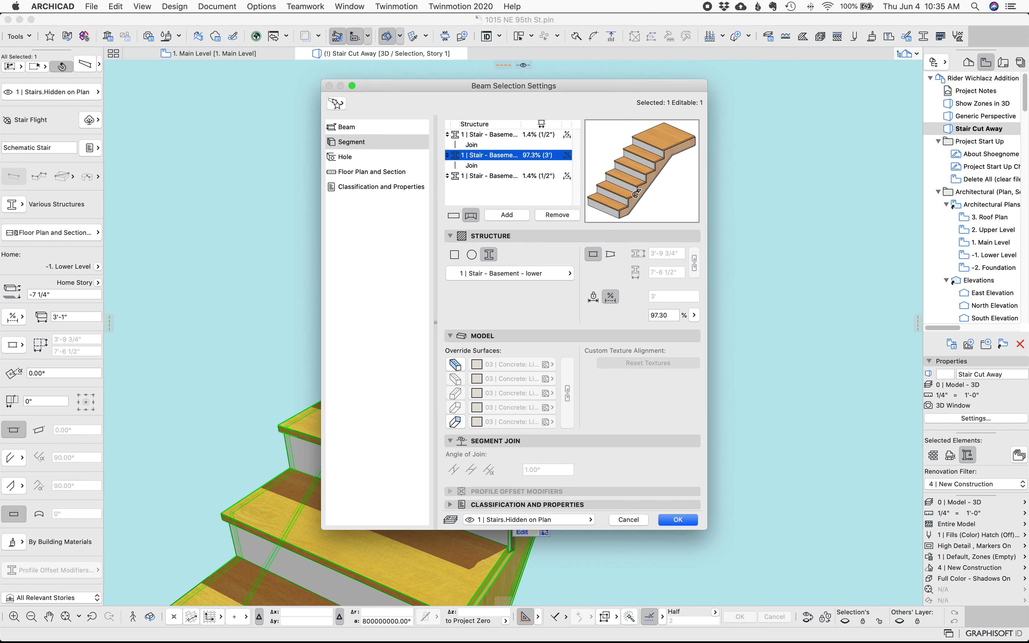
click(490, 179)
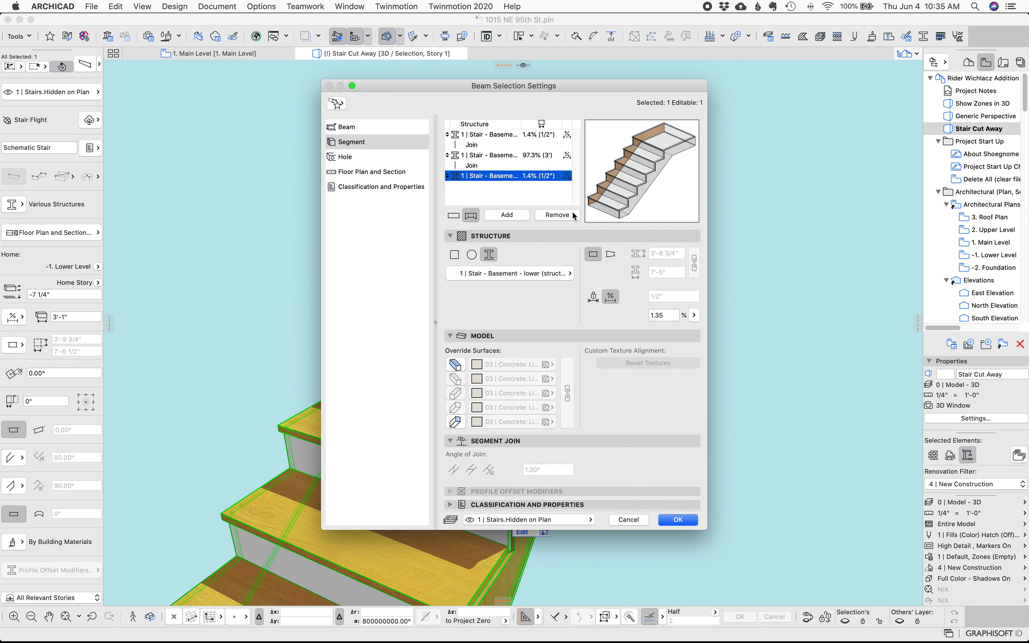
click(499, 136)
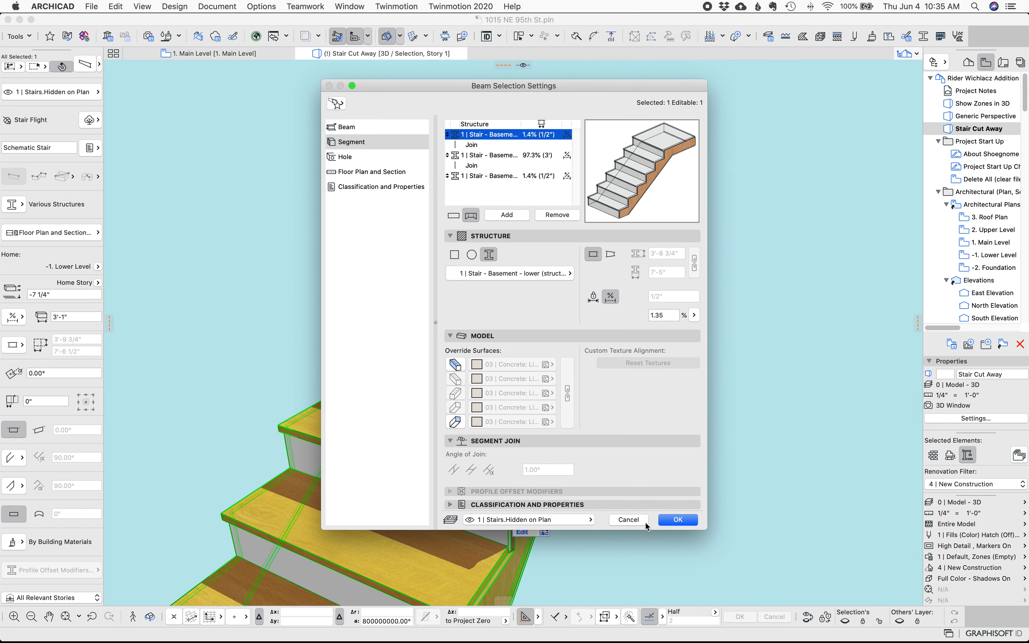
click(627, 519)
click(625, 518)
scroll(578, 502, up, 5)
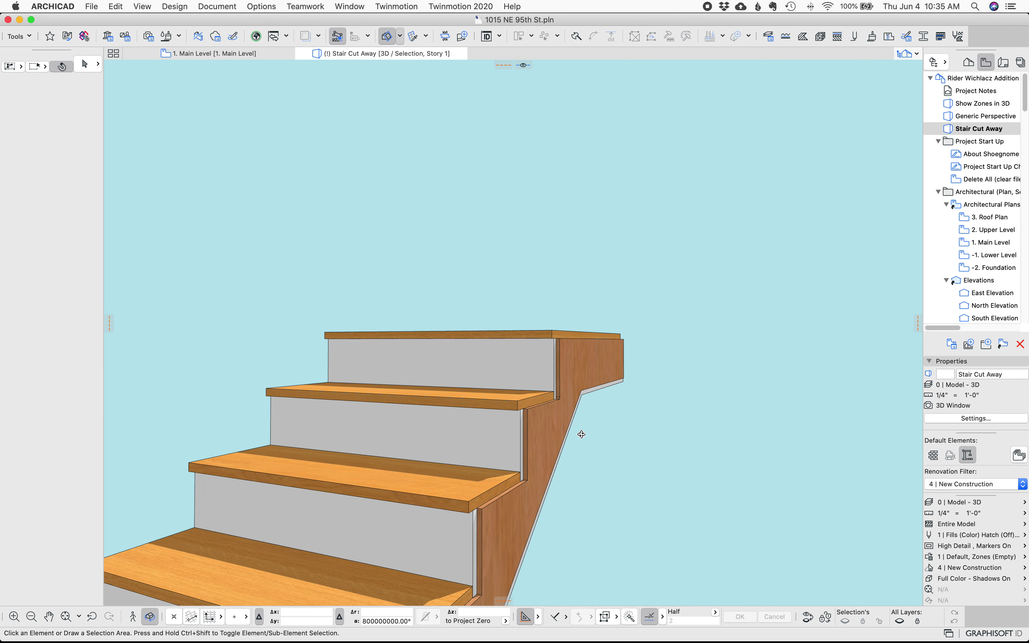
scroll(535, 396, up, 3)
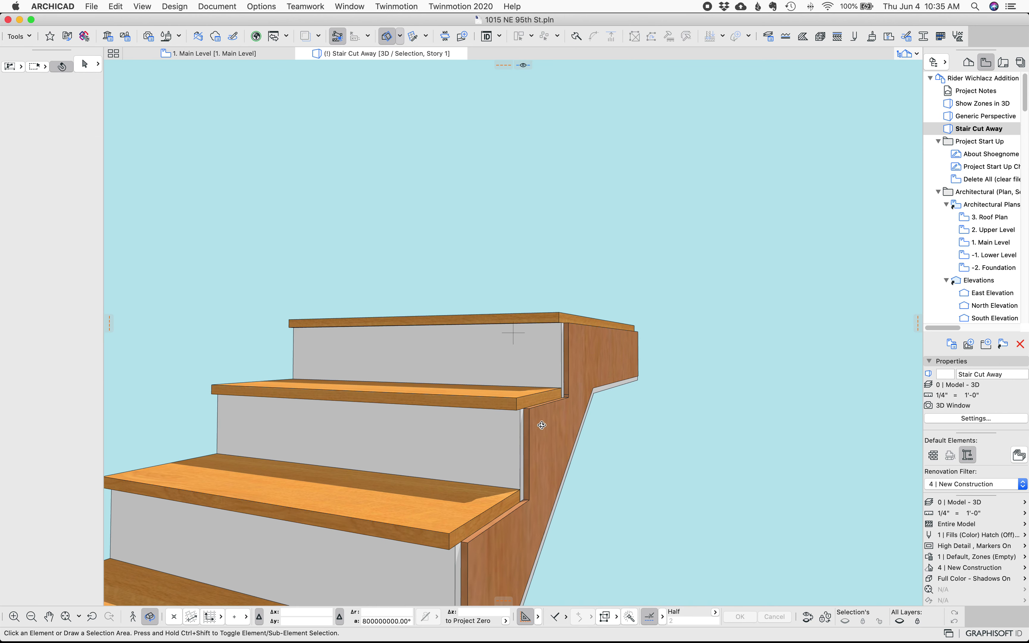
mouse_move(541, 425)
shift+middle_down()
mouse_move(557, 429)
mouse_move(553, 455)
mouse_move(543, 407)
shift+middle_up()
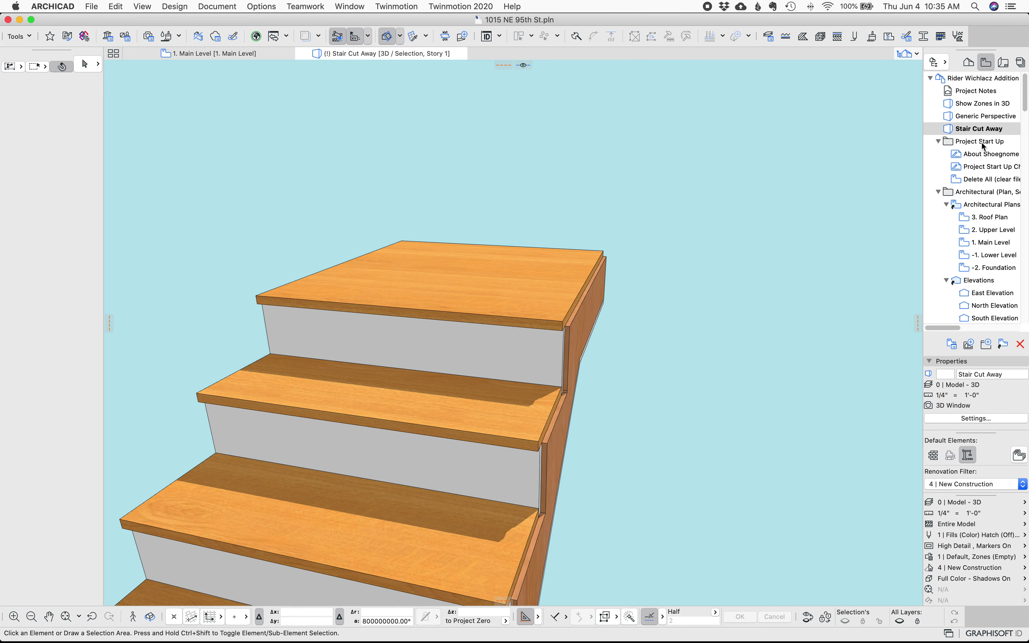
double_click(977, 128)
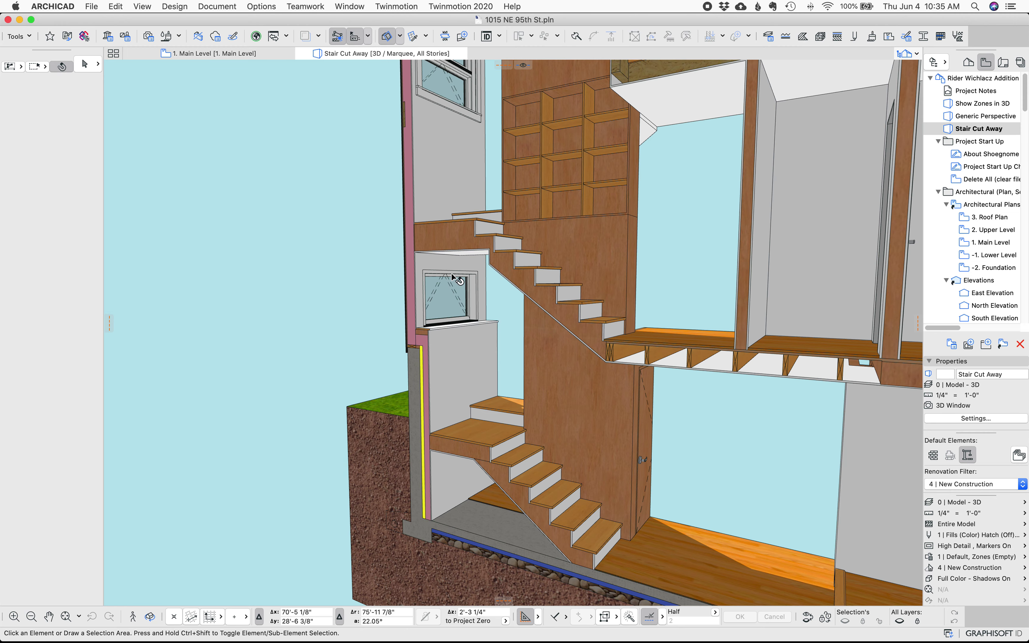
Orbit the cut-away and select the stair beam under the upper landing
key(o)
drag(457, 279, 388, 241)
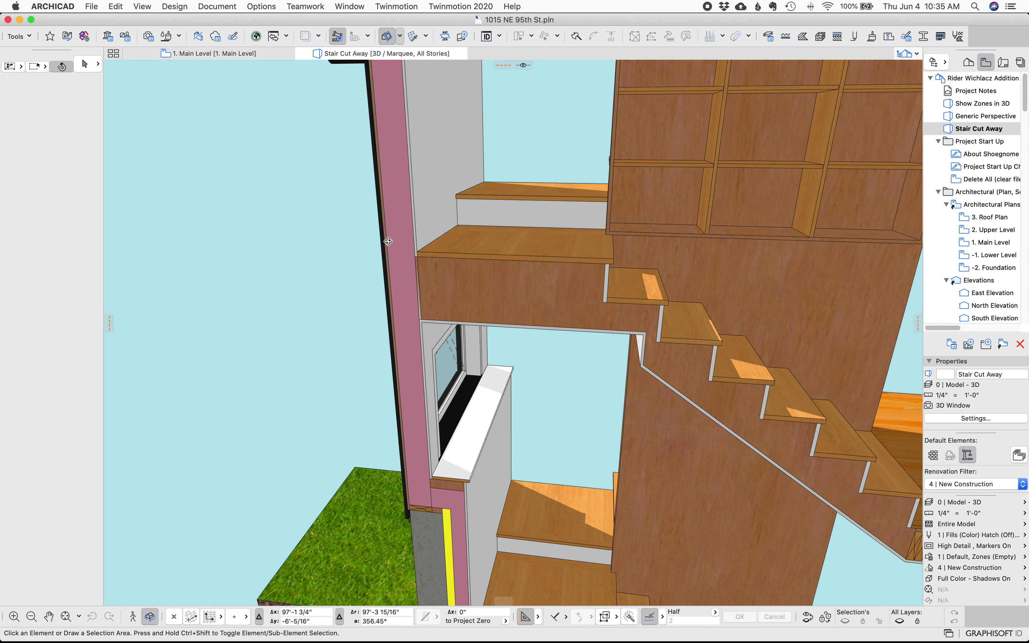
scroll(387, 241, up, 5)
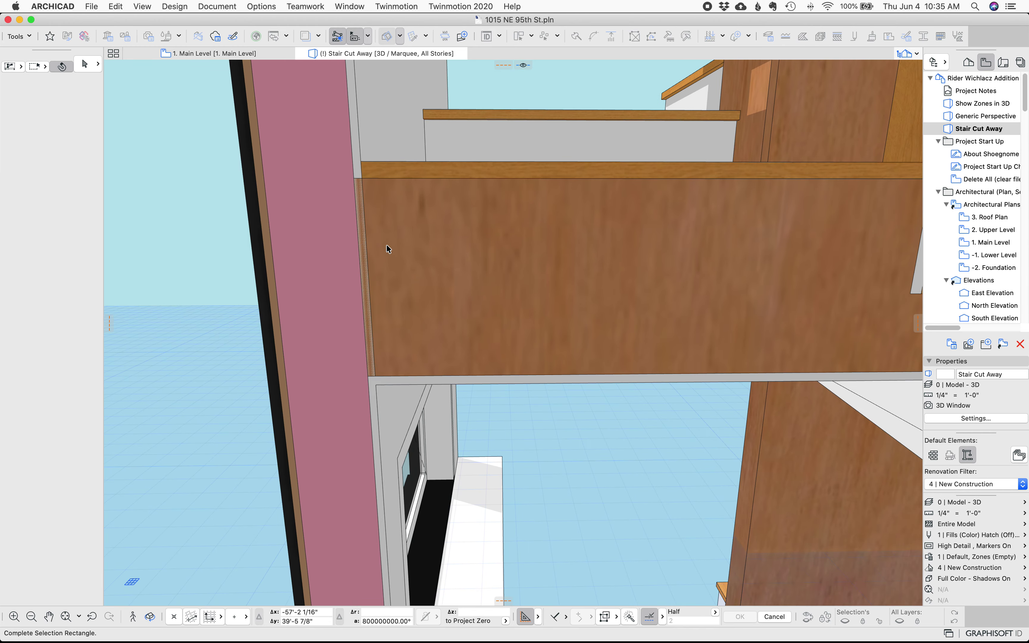
key(Escape)
click(382, 183)
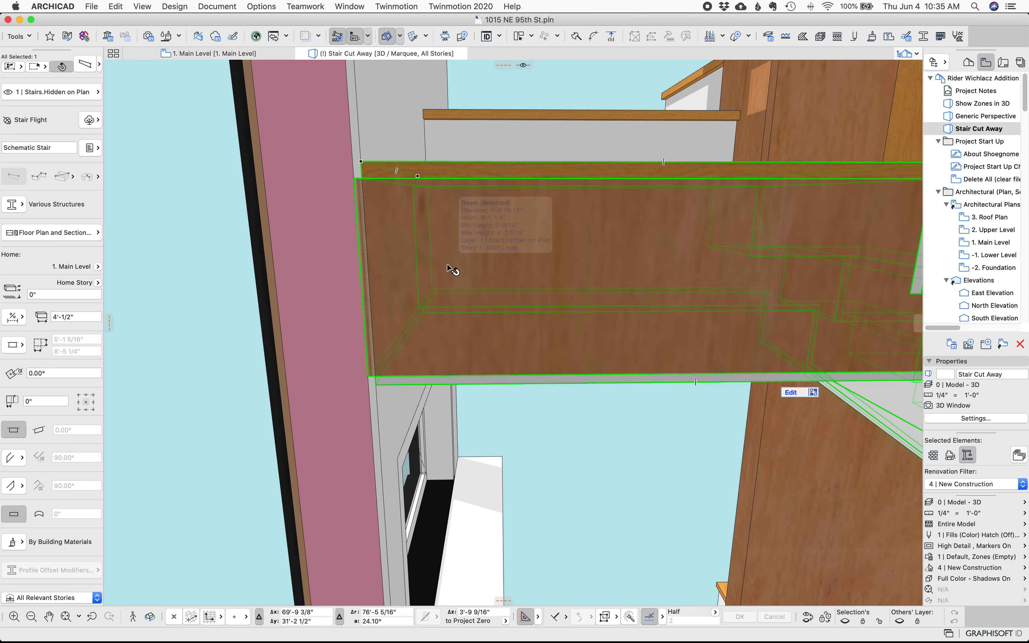
Orbit around the beam, treads and risers, then restore the saved Stair Cut Away view
shift+middle_drag(447, 265, 392, 304)
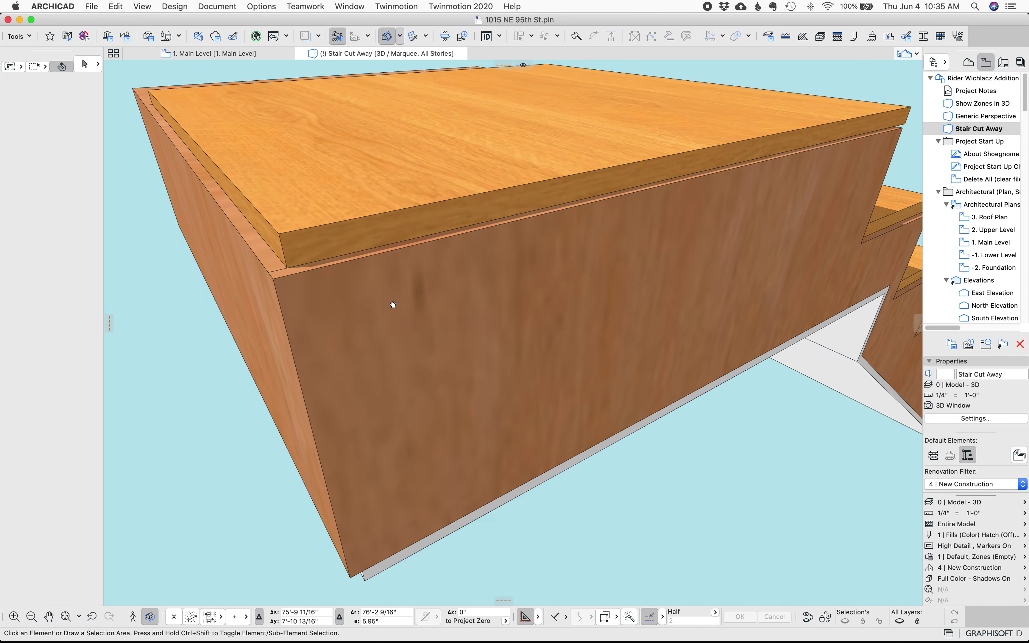
scroll(393, 305, down, 10)
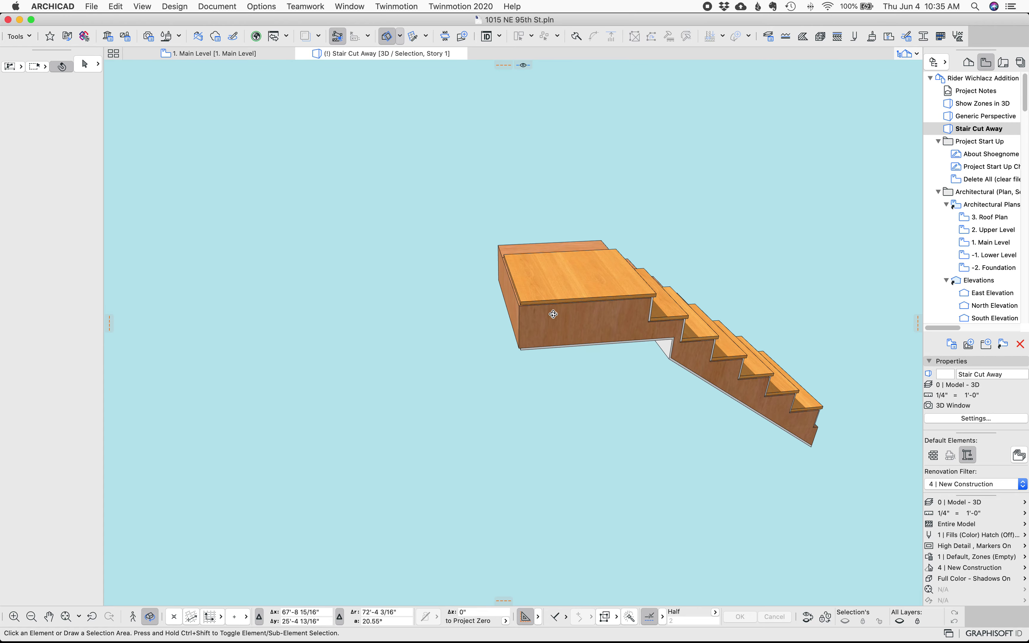
shift+middle_drag(552, 314, 602, 308)
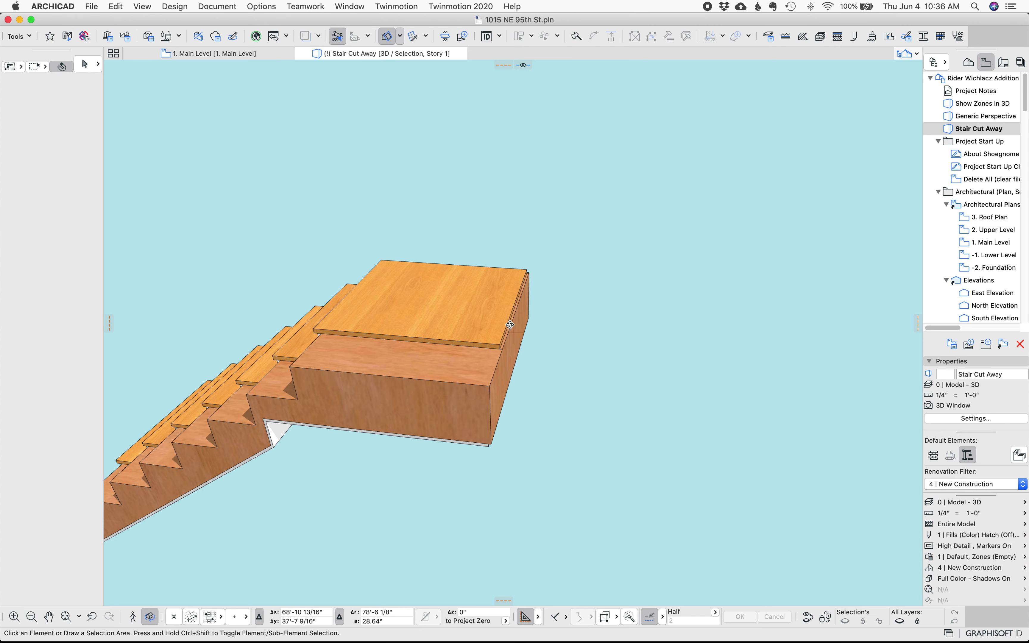
shift+middle_drag(509, 325, 667, 339)
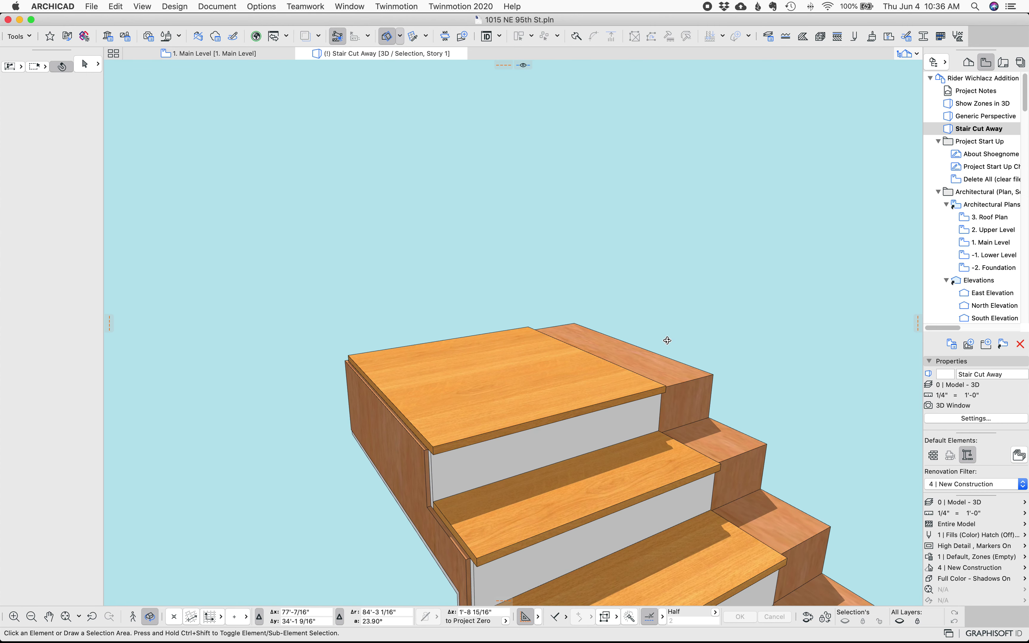
double_click(976, 131)
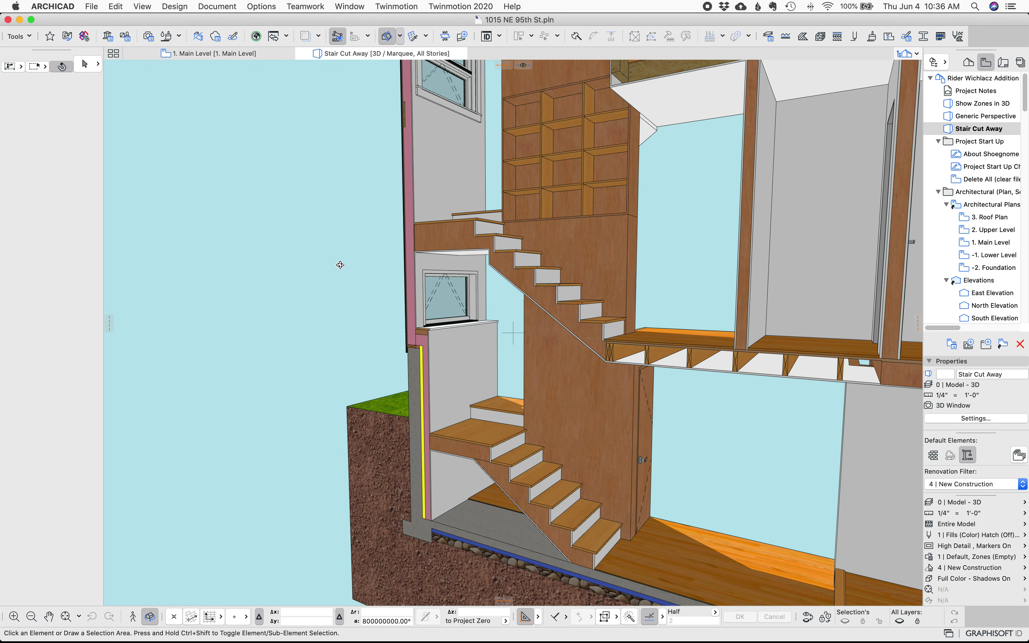
Orbit the Stair Cut Away view toward the window wall and select the stair flight
shift+middle_drag(340, 264, 505, 309)
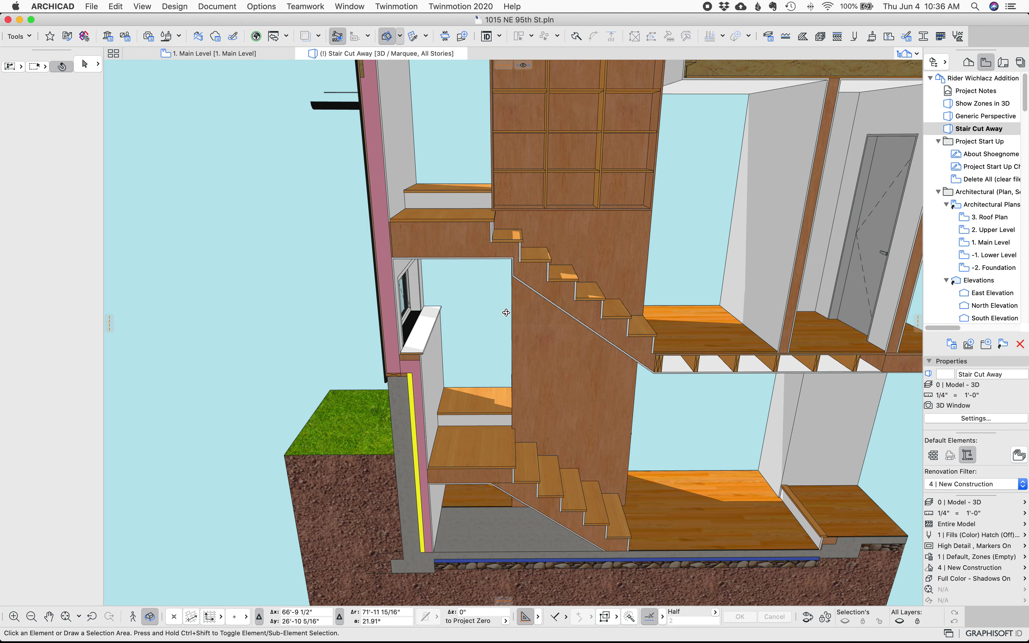
scroll(493, 287, up, 5)
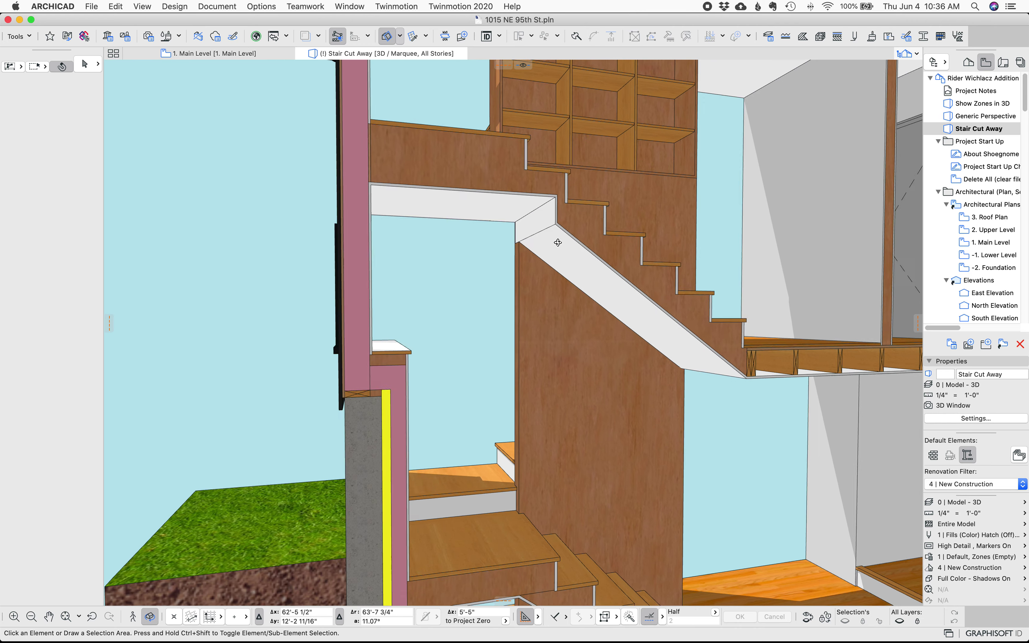
mouse_move(557, 242)
shift+middle_down()
mouse_move(574, 273)
mouse_move(505, 294)
mouse_move(637, 298)
mouse_move(699, 329)
mouse_move(282, 324)
mouse_move(214, 340)
mouse_move(345, 315)
mouse_move(468, 243)
mouse_move(647, 293)
mouse_move(633, 331)
shift+middle_up()
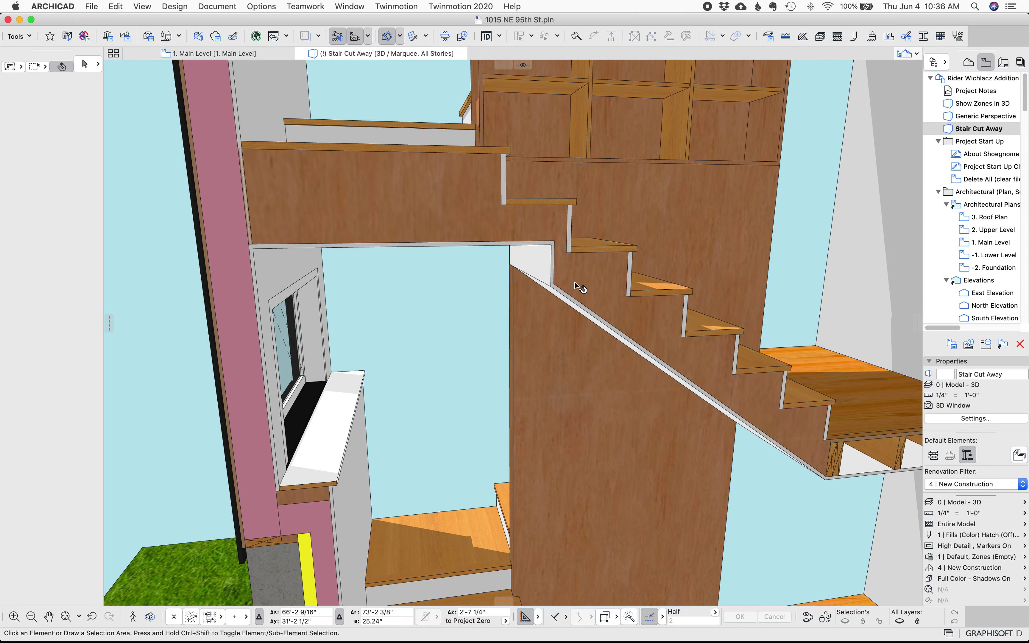
click(597, 280)
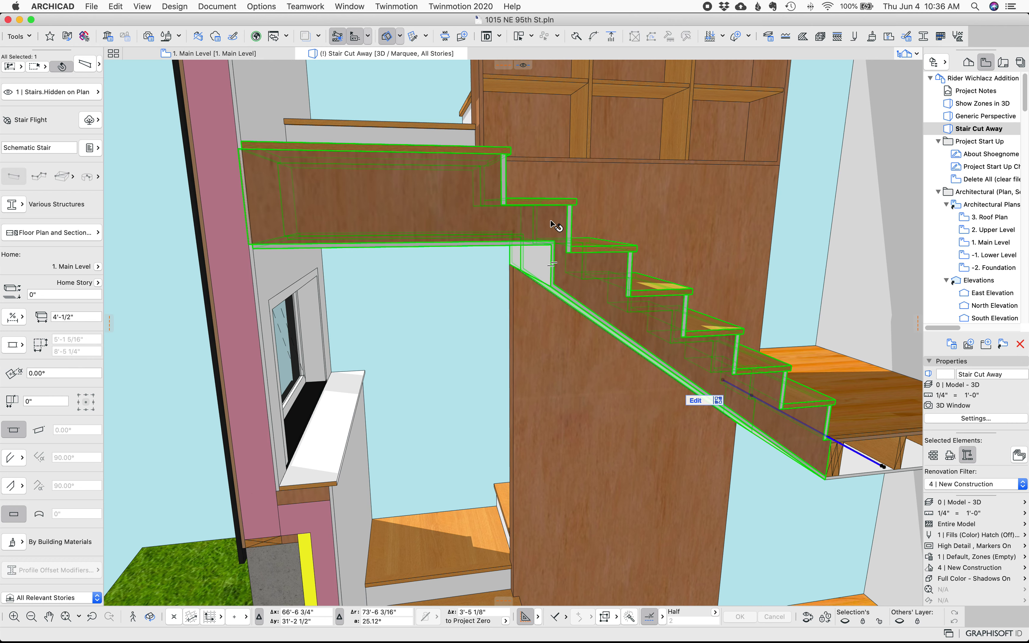
Isolate the stair flight with F5, deselect it, and orbit to a side view
key(o)
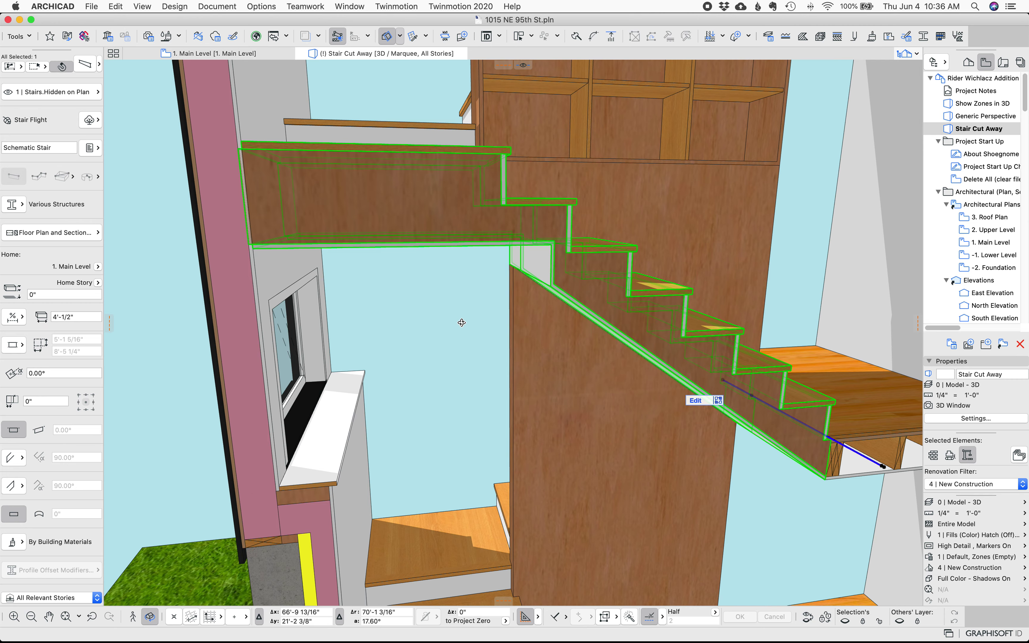
drag(457, 290, 440, 288)
key(o)
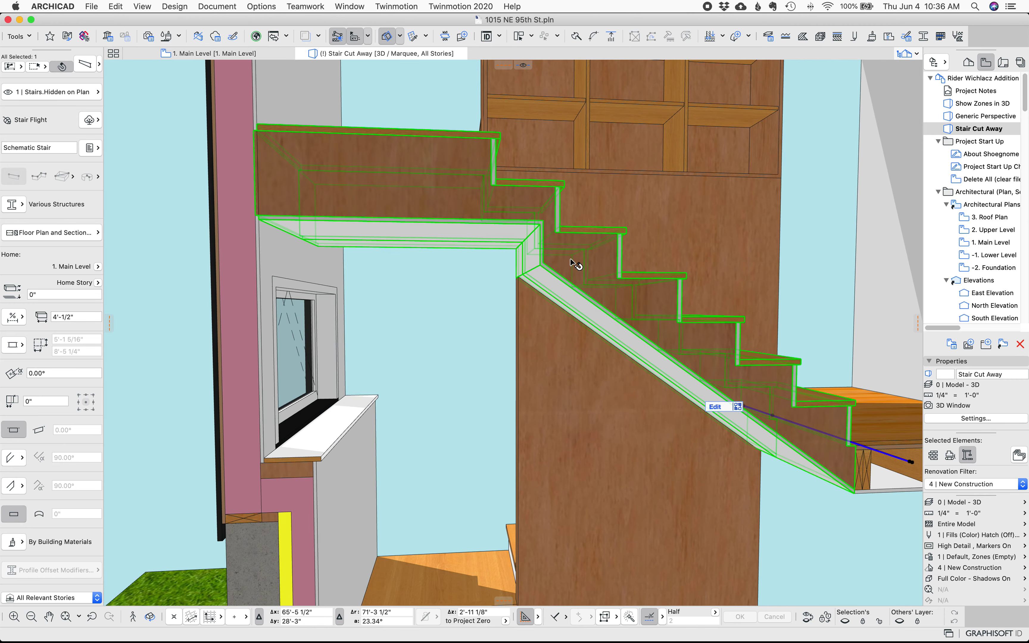
key(F5)
key(Escape)
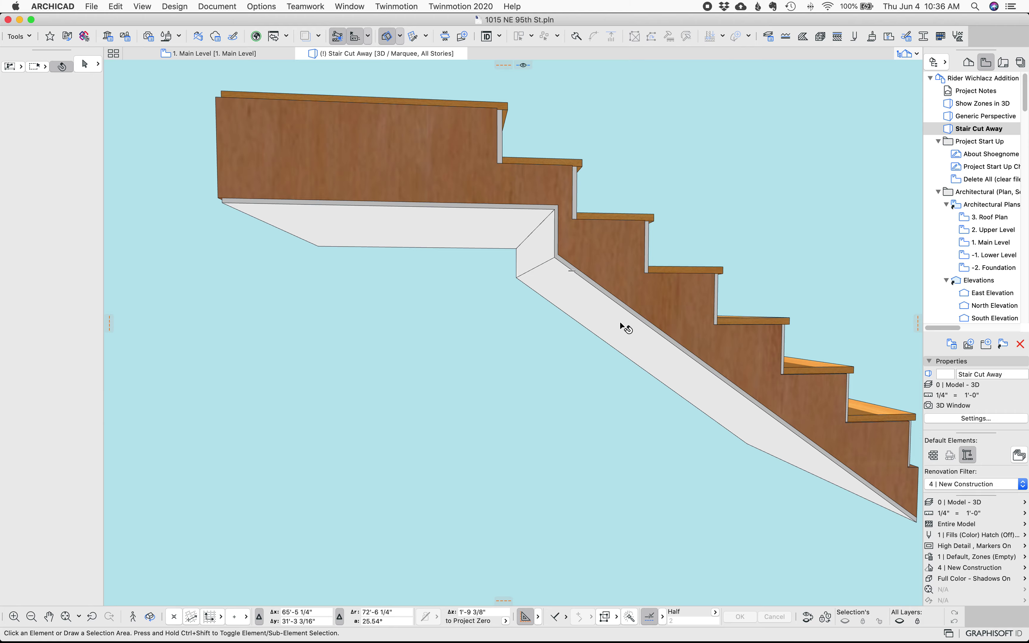
key(o)
drag(620, 320, 705, 265)
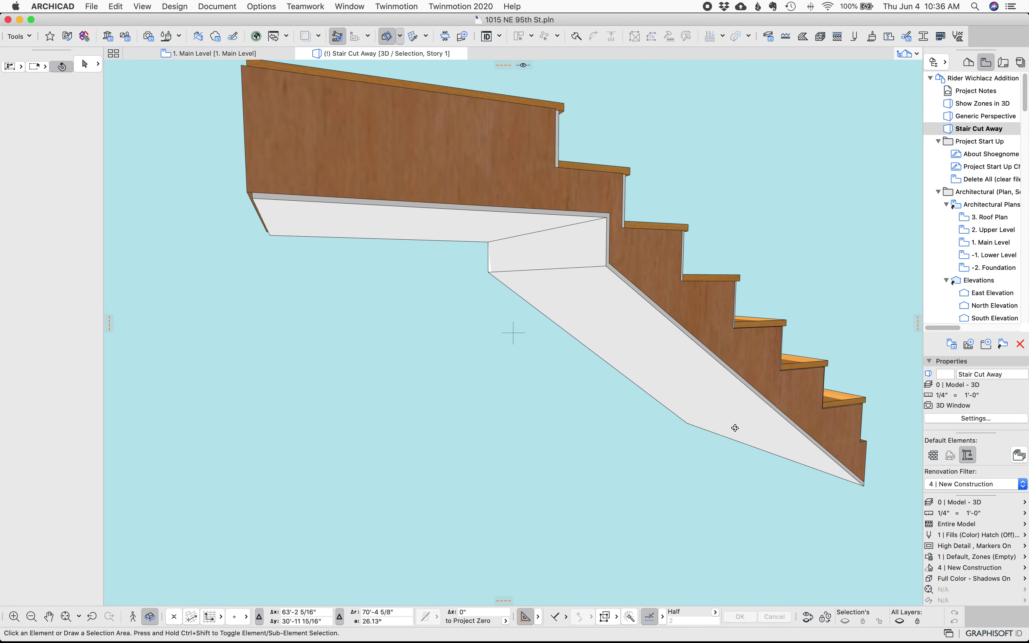
mouse_move(775, 628)
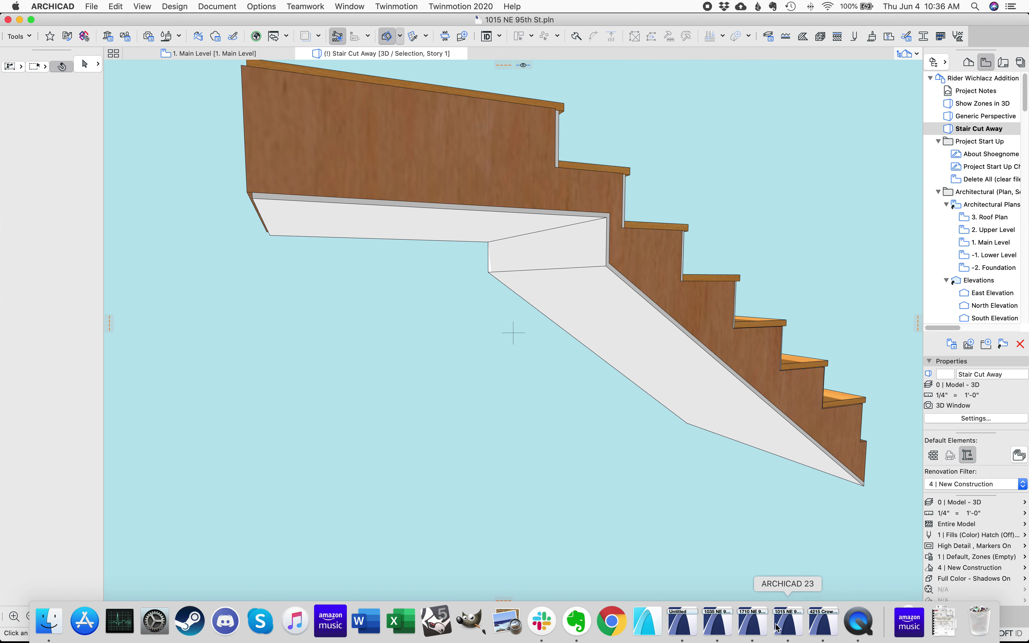
click(829, 627)
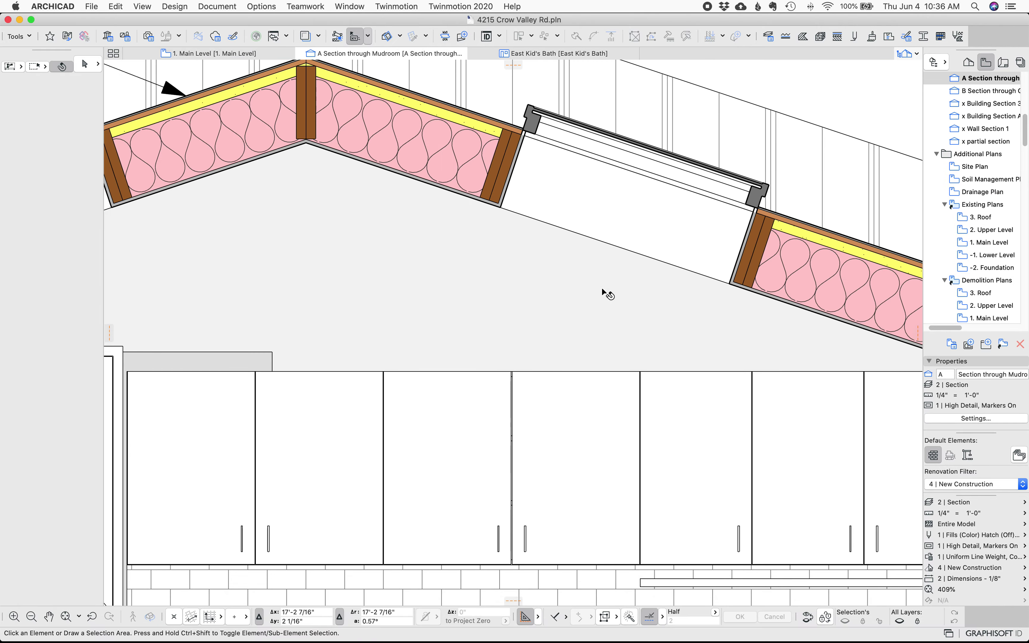
scroll(601, 287, down, 5)
scroll(628, 279, up, 3)
scroll(707, 253, up, 2)
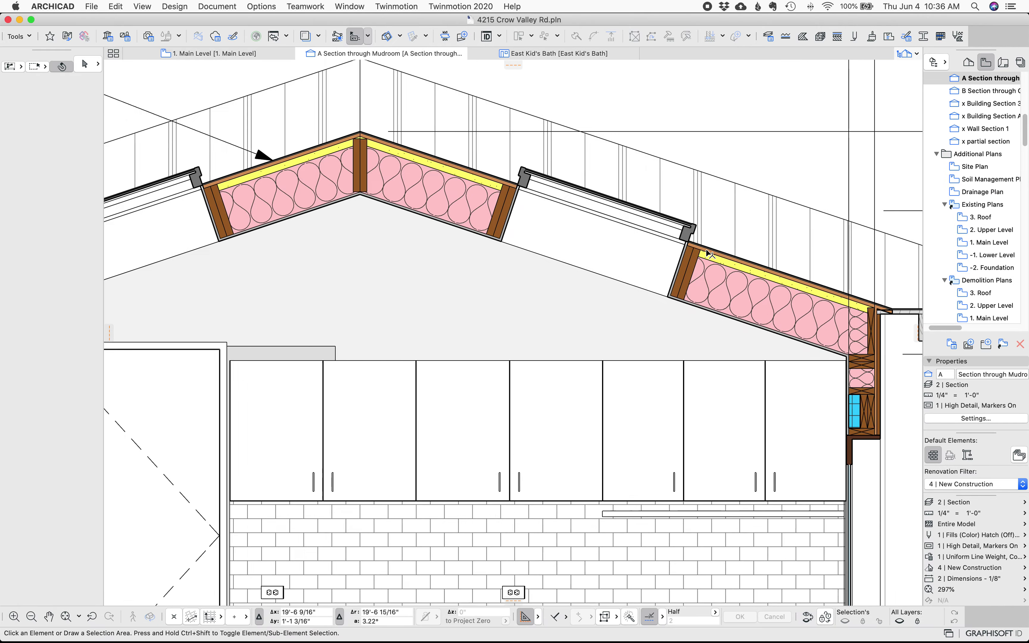
scroll(707, 254, up, 3)
click(686, 224)
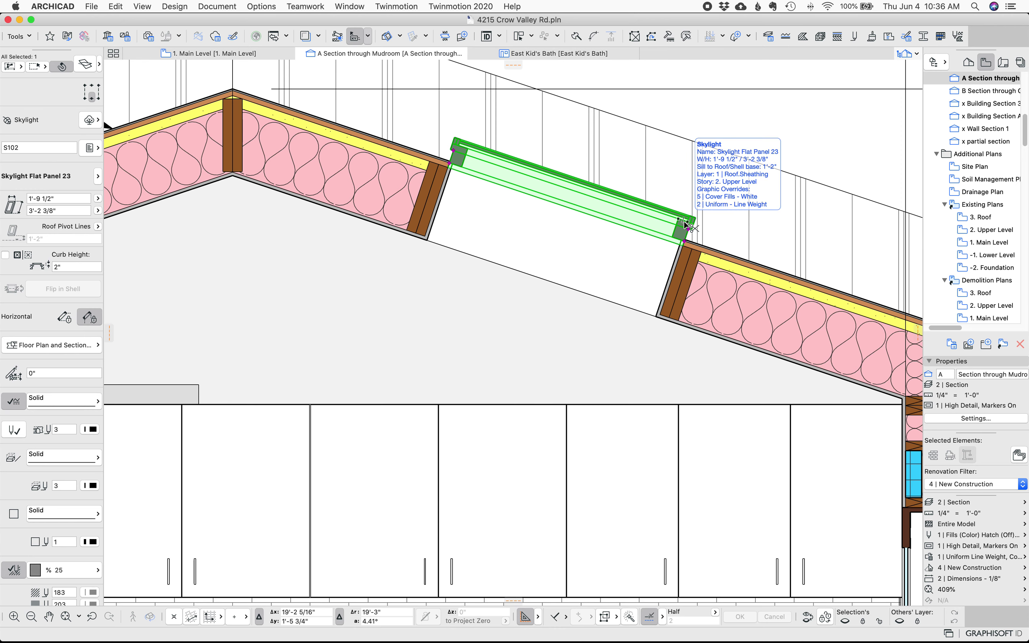
Page through the Skylight Flat Panel 23 settings, including lining and edge angles, and cancel unchanged
double_click(685, 225)
click(500, 231)
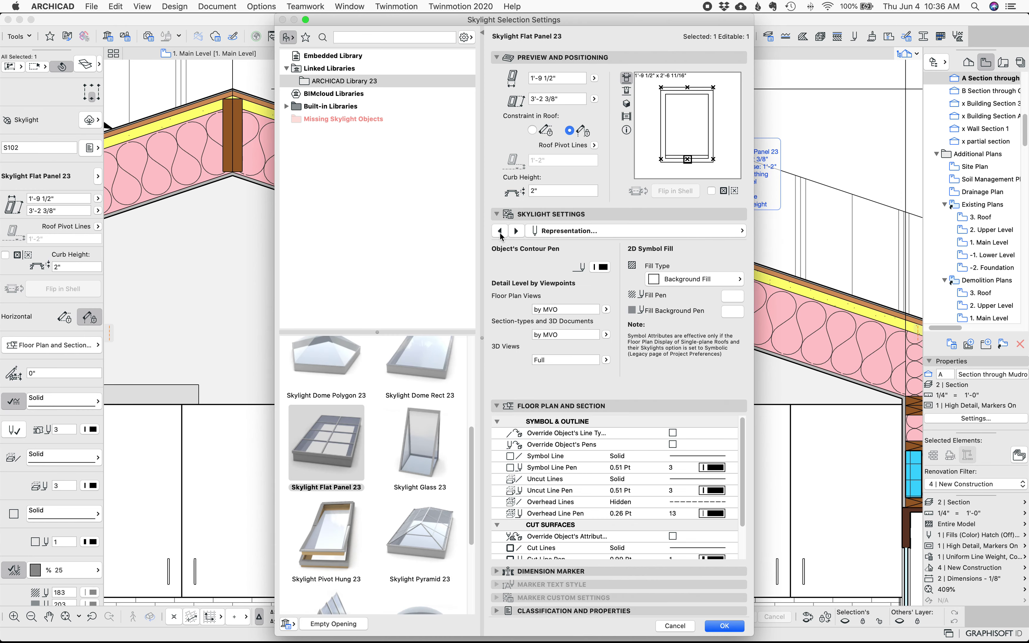
click(499, 231)
click(499, 231)
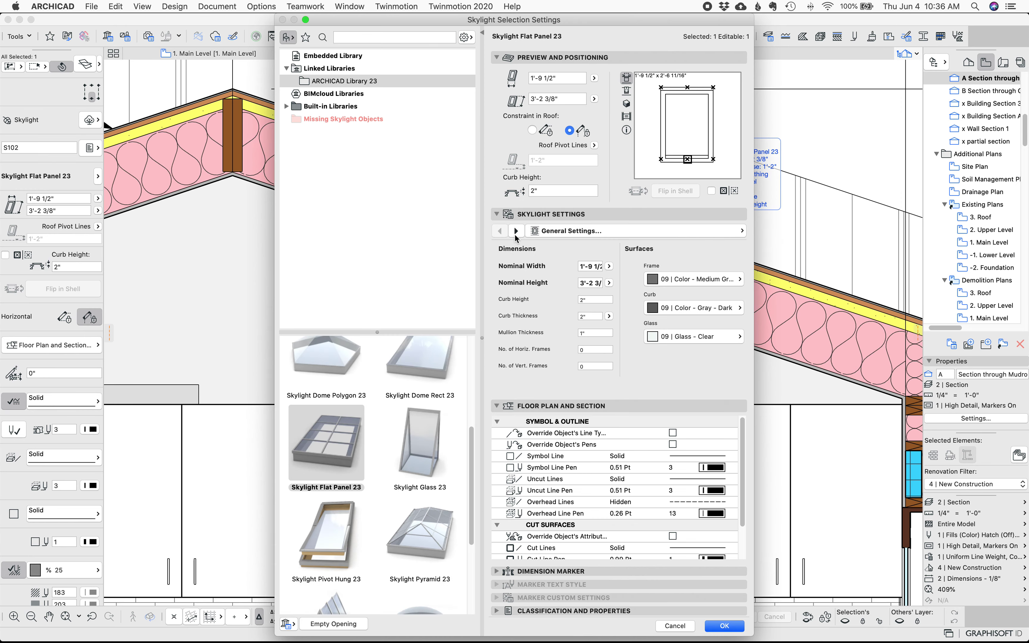
click(516, 231)
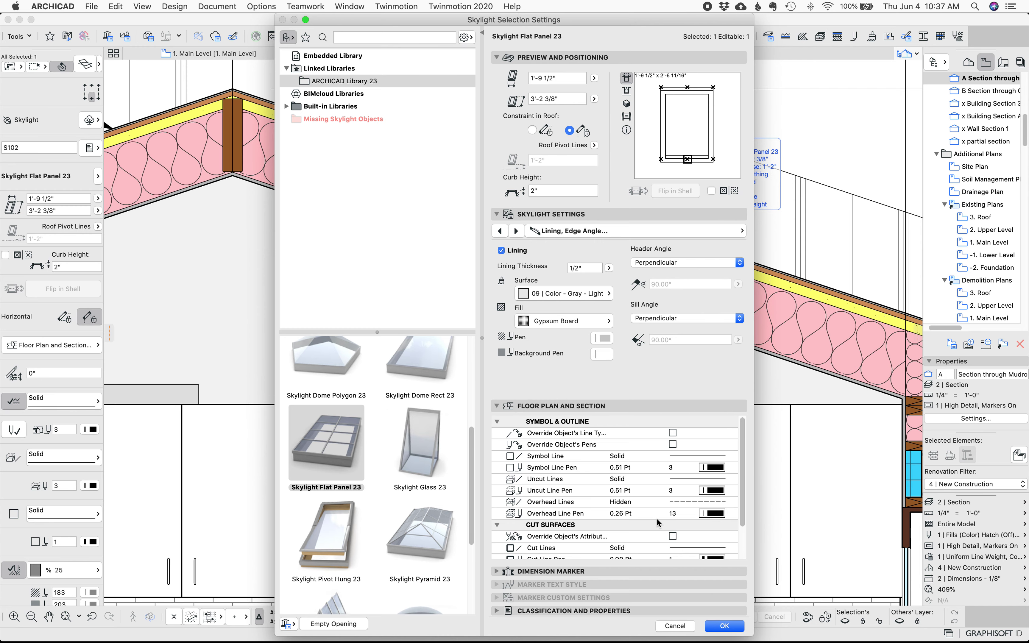
click(674, 625)
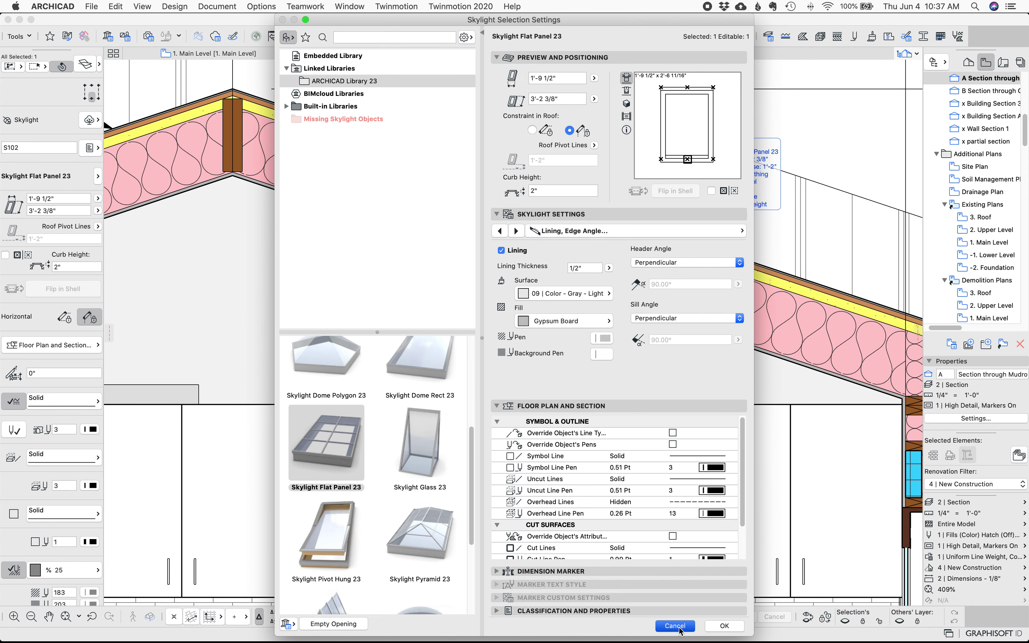
scroll(702, 254, up, 5)
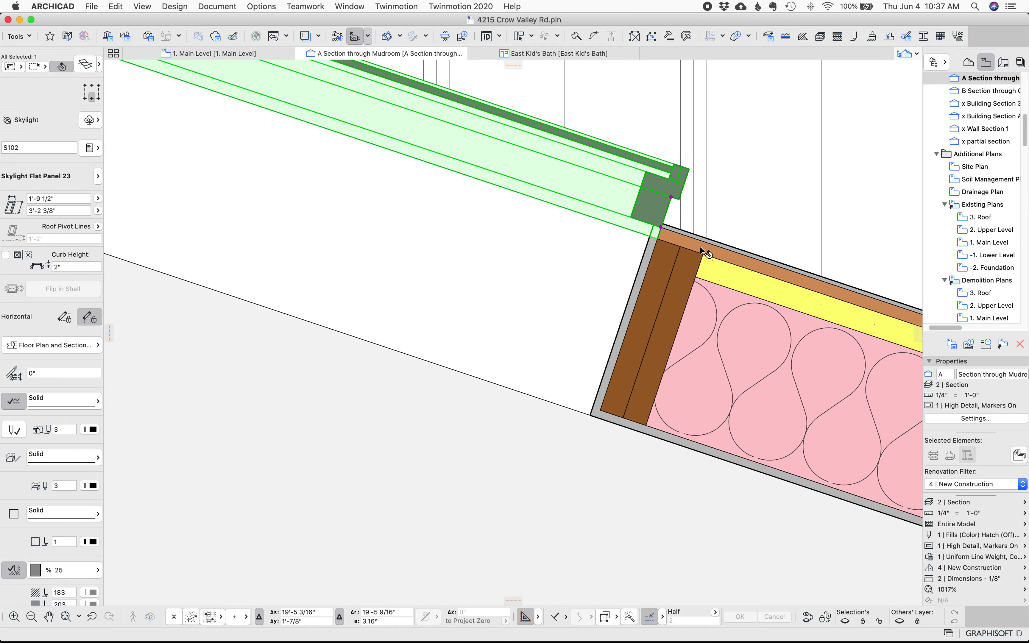
click(703, 255)
scroll(716, 329, down, 5)
scroll(717, 336, down, 3)
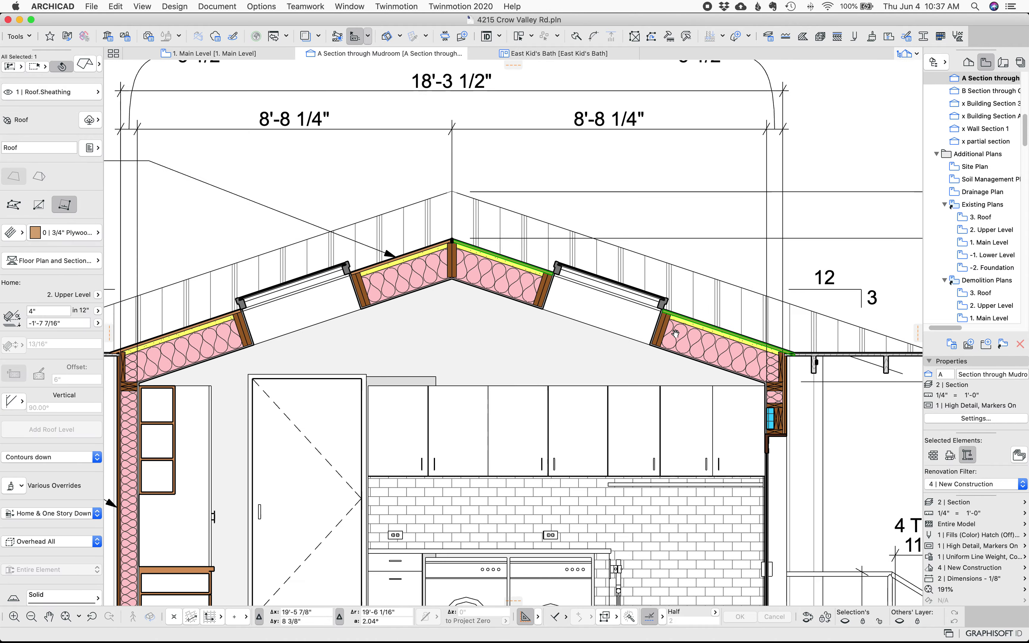
scroll(701, 332, up, 6)
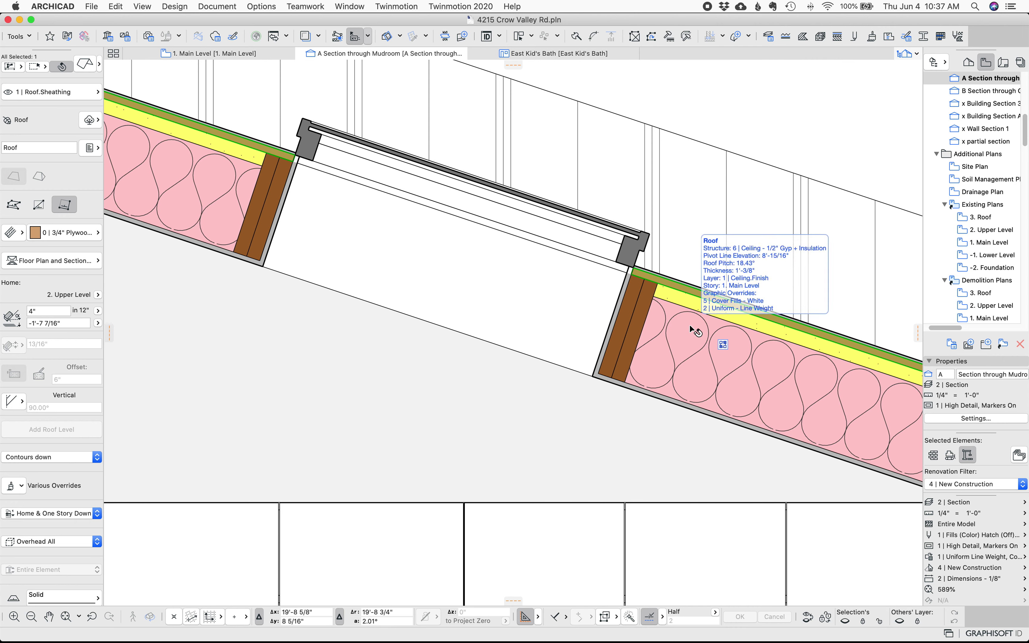
click(665, 305)
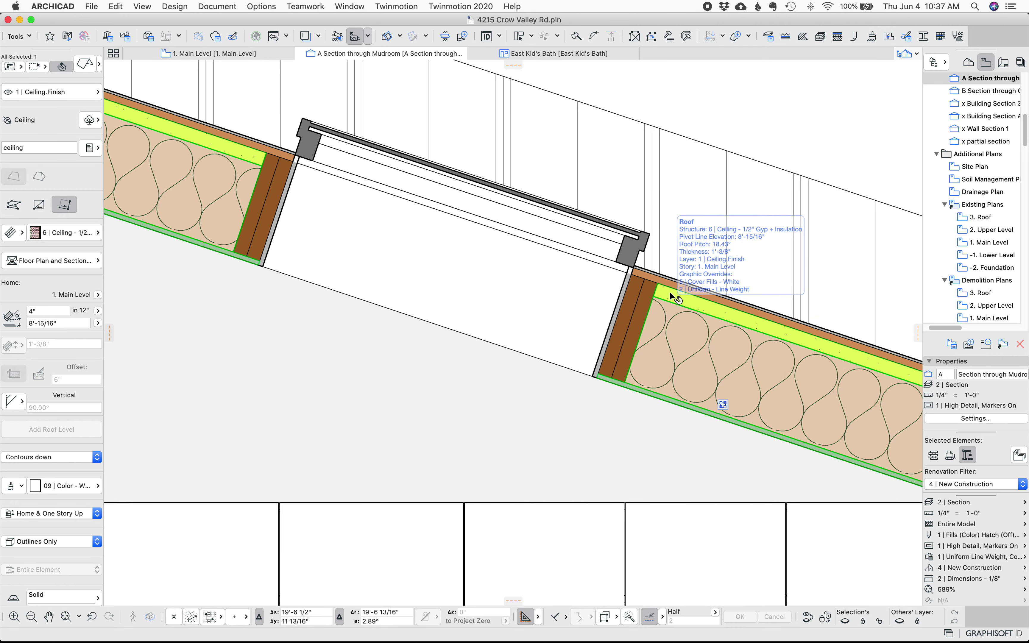
click(628, 273)
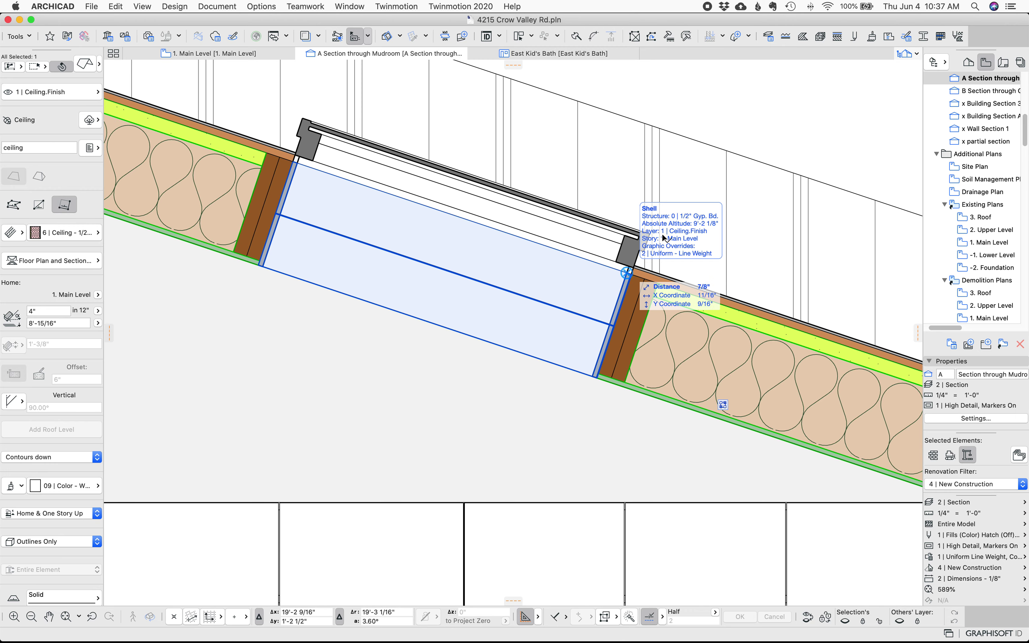
key(Escape)
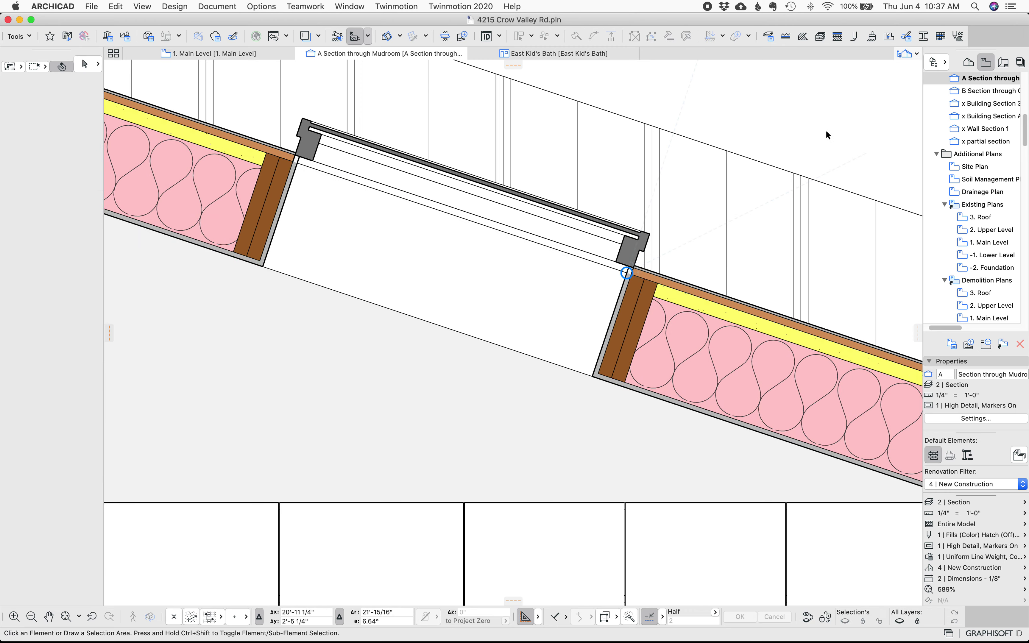
scroll(826, 129, down, 3)
scroll(813, 157, right, 3)
scroll(593, 236, up, 2)
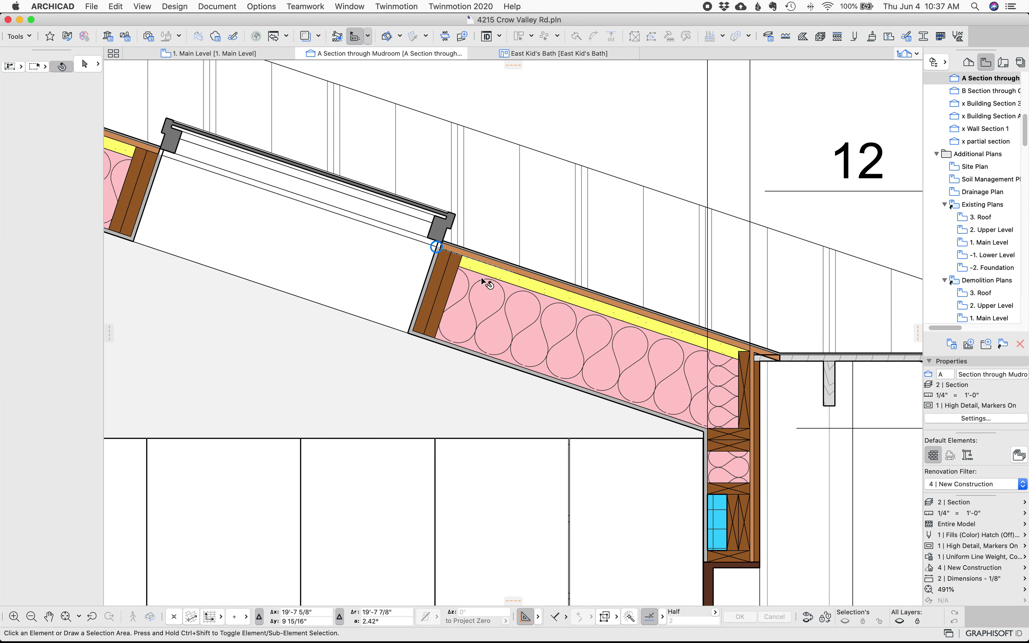
click(480, 289)
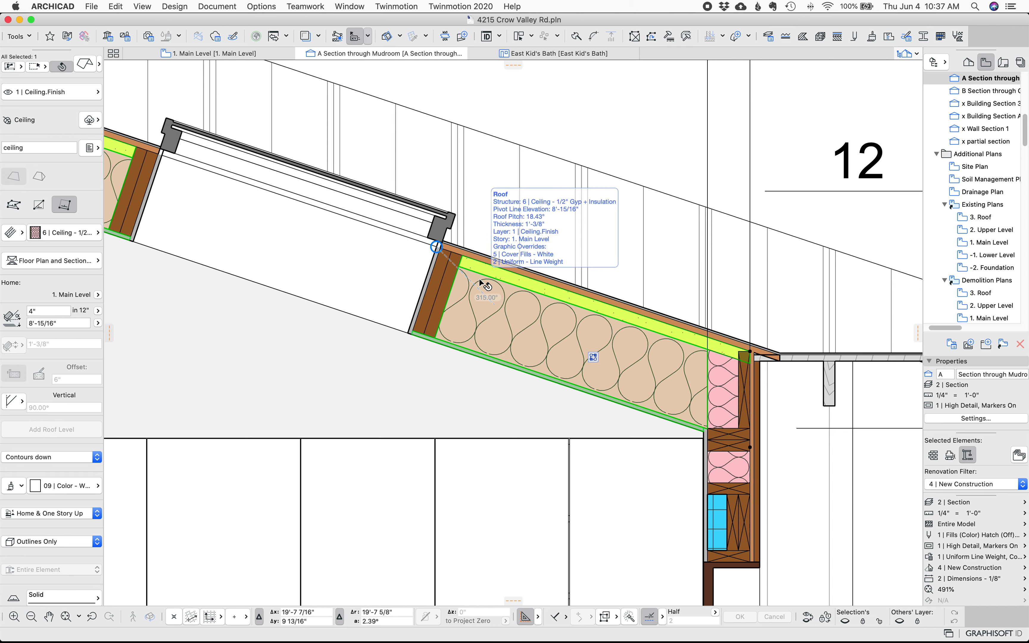
scroll(479, 279, up, 2)
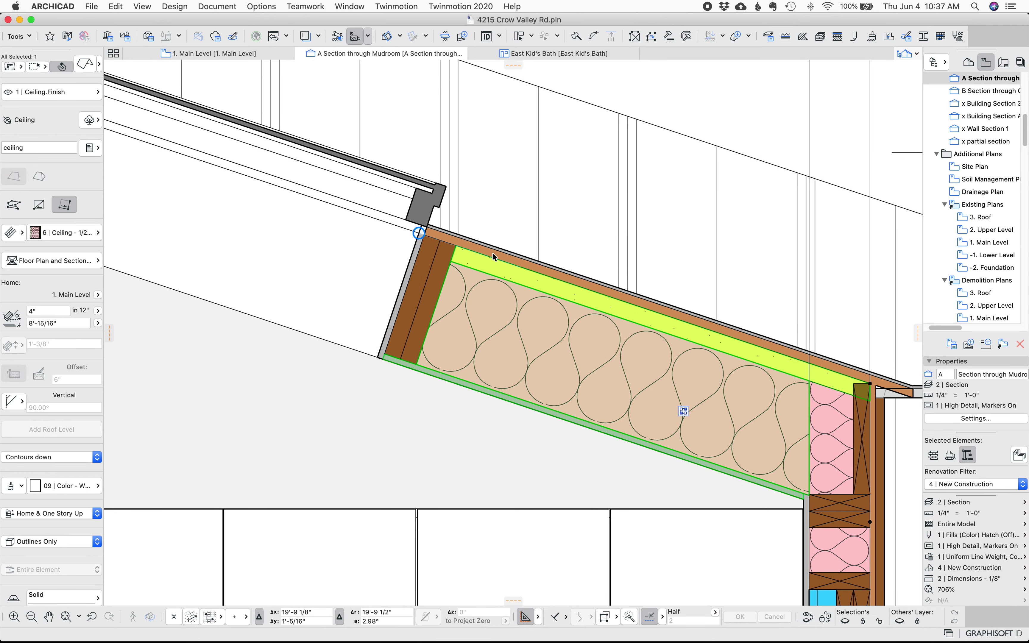
click(502, 251)
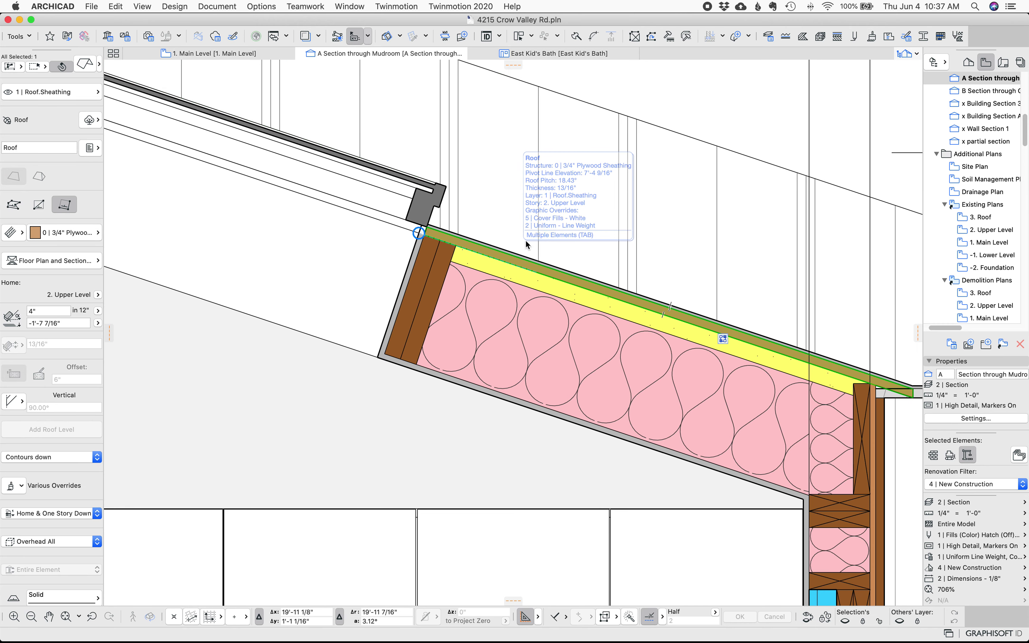
scroll(527, 259, down, 2)
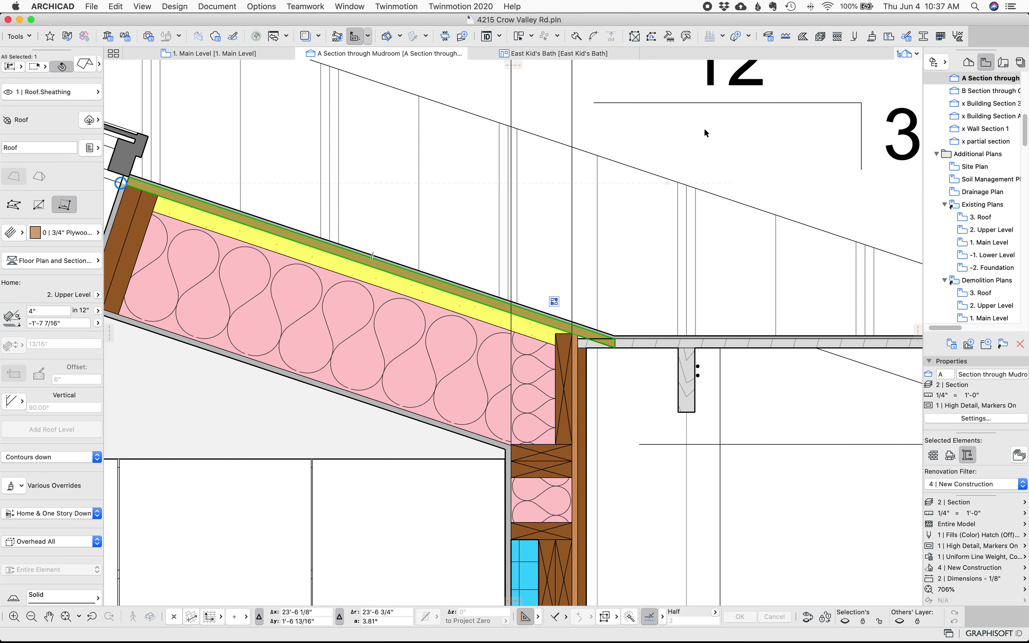
key(Escape)
middle_drag(771, 172, 336, 137)
scroll(743, 296, up, 4)
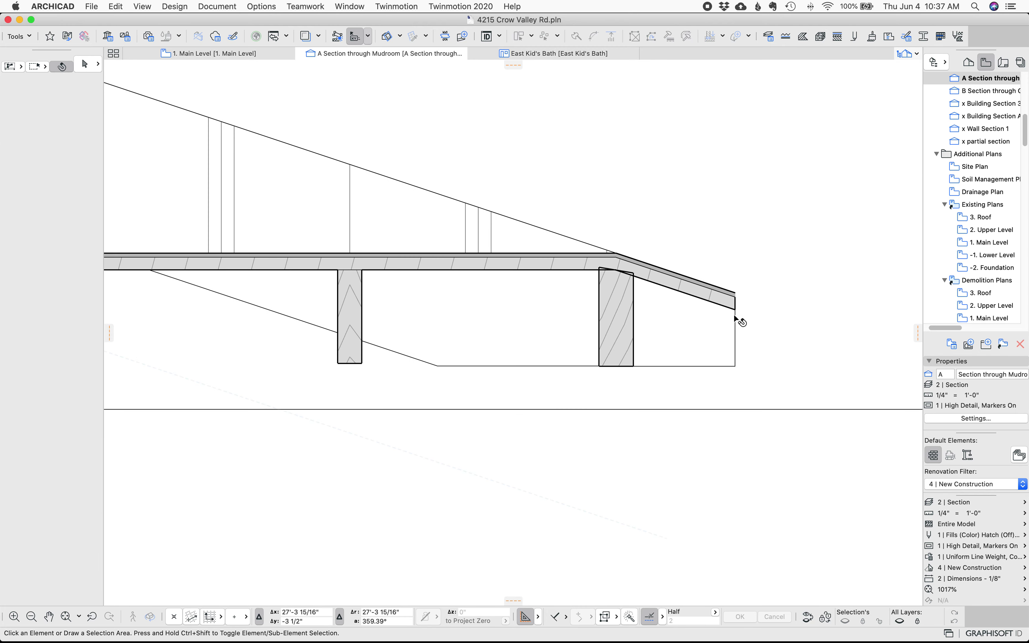
click(735, 297)
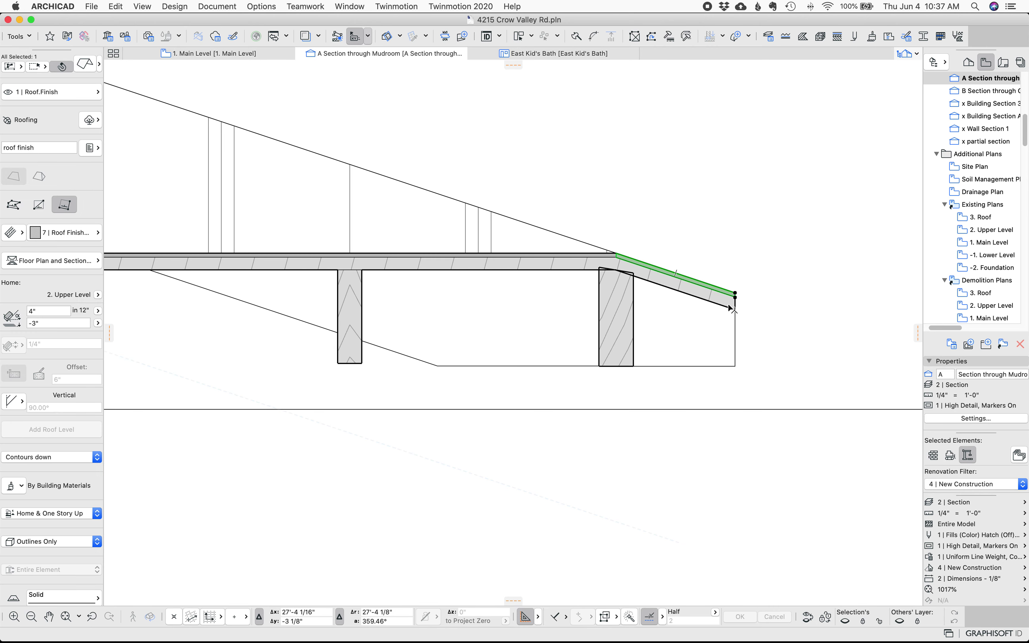
click(731, 308)
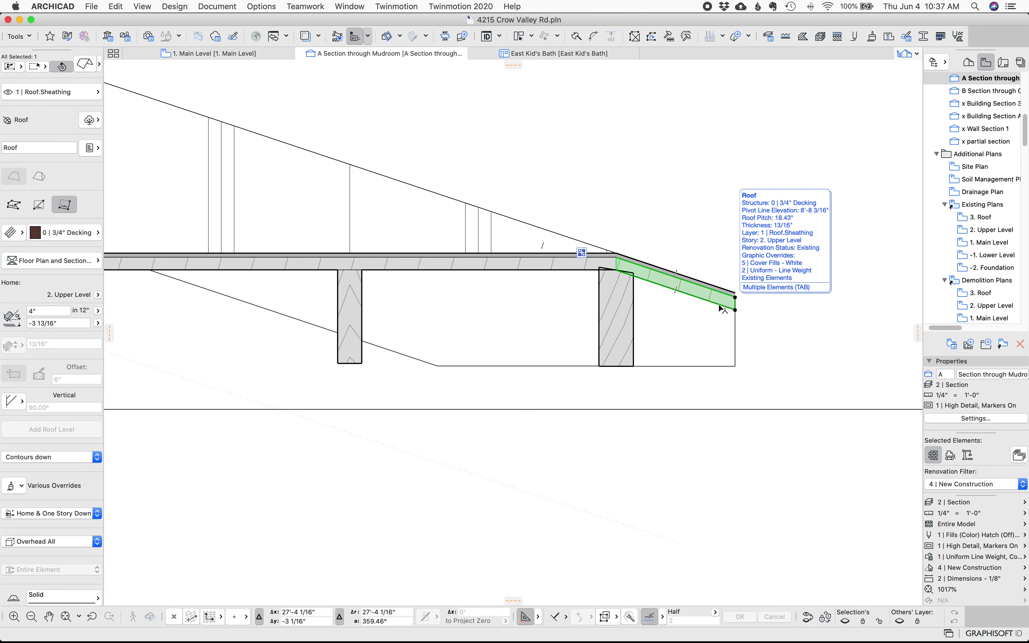
scroll(569, 309, up, 5)
scroll(618, 281, up, 2)
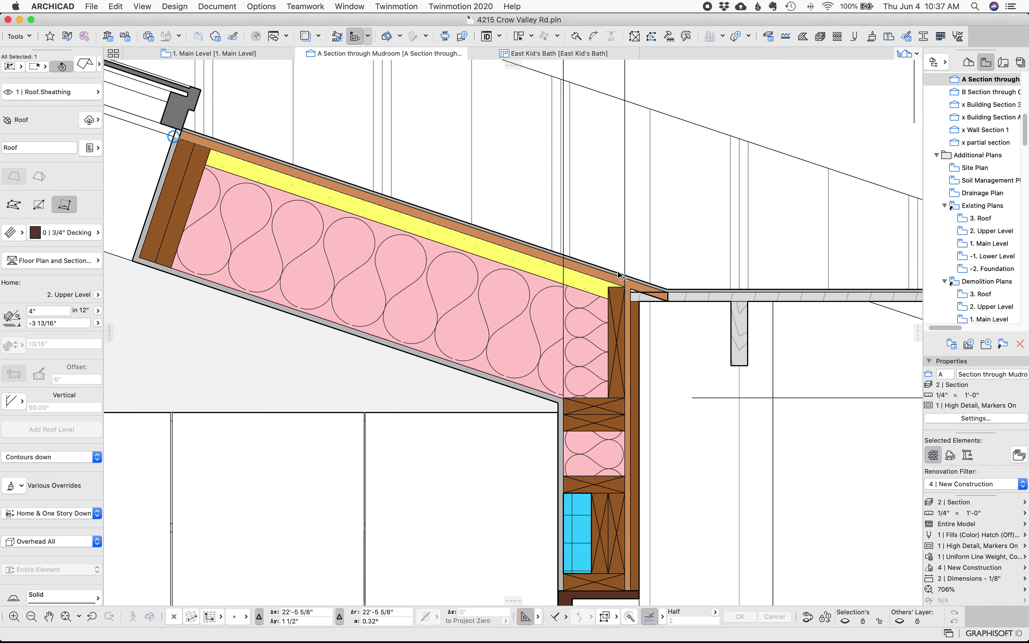
scroll(618, 281, up, 2)
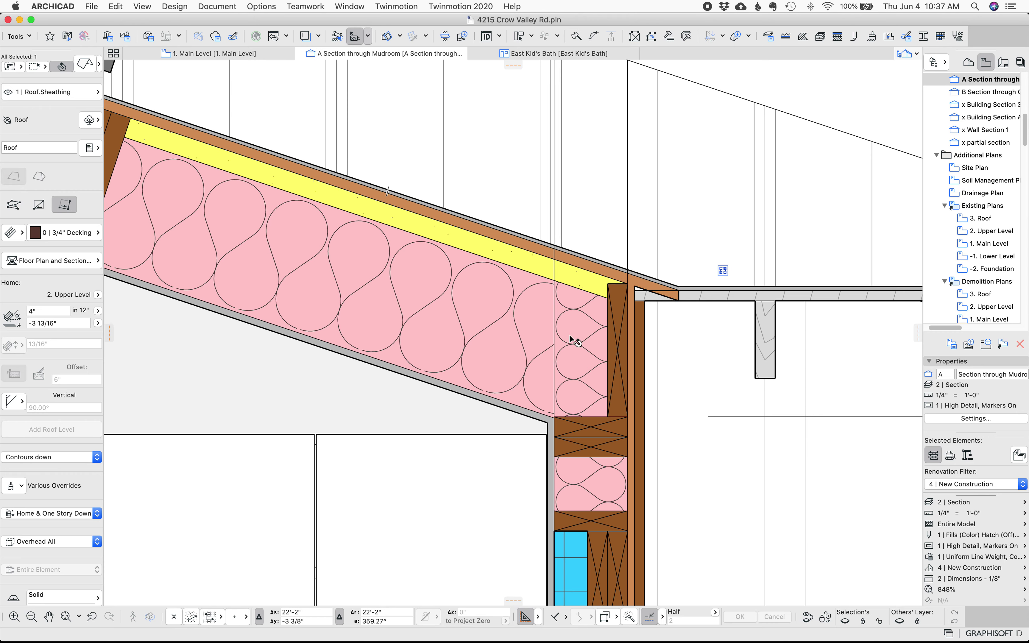
click(469, 349)
scroll(659, 295, up, 3)
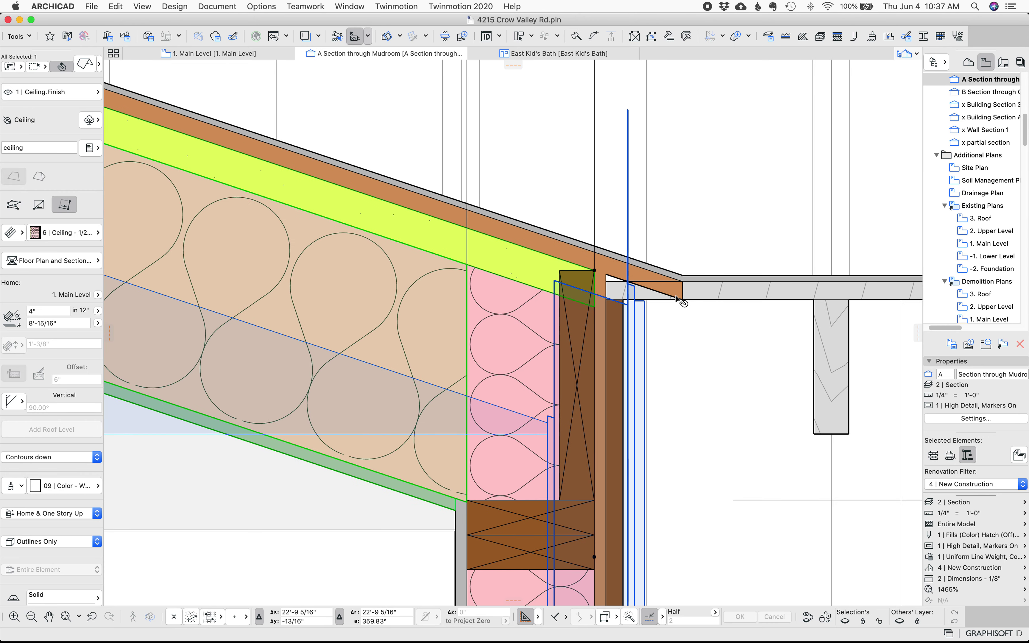
click(659, 296)
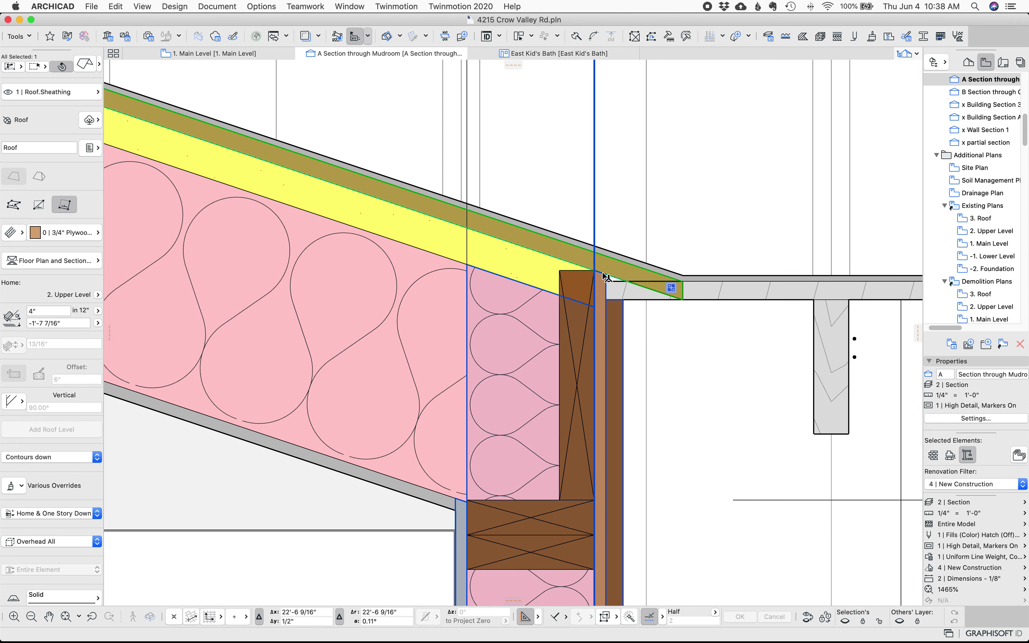
click(360, 310)
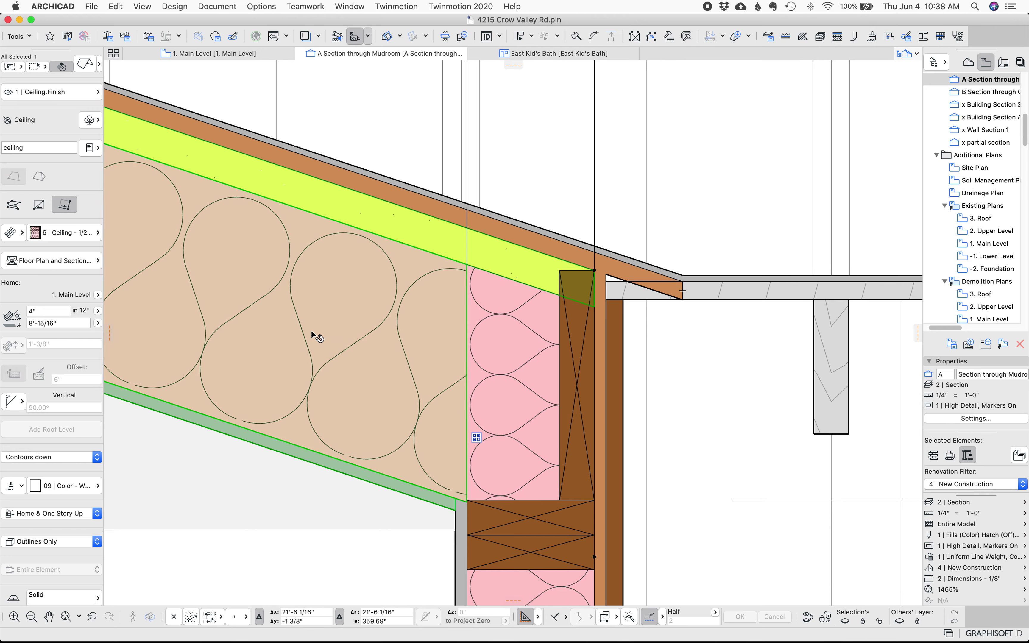
scroll(365, 375, down, 2)
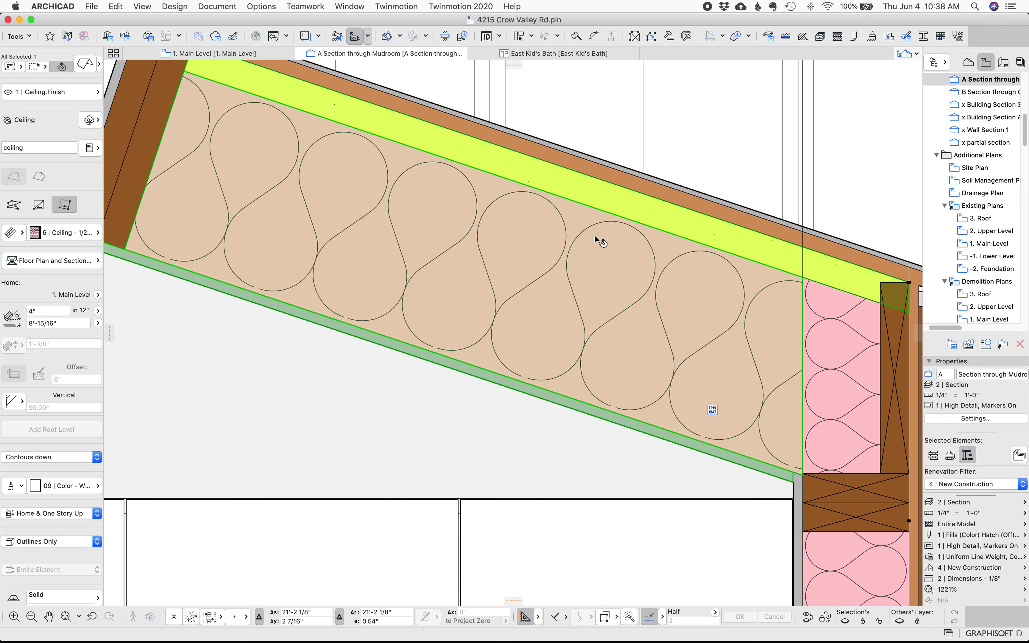
scroll(579, 286, down, 3)
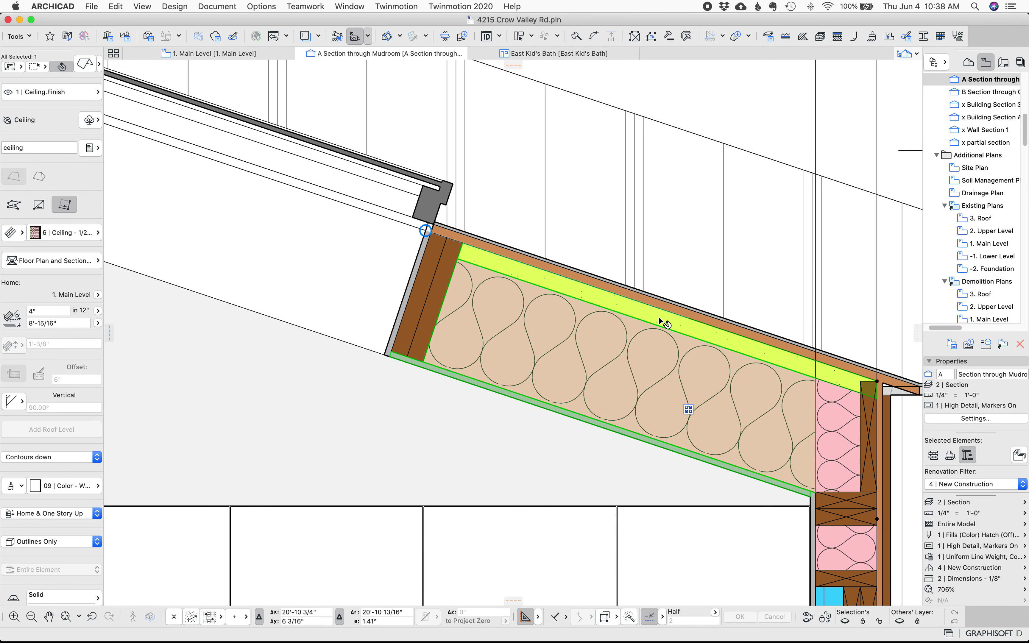
mouse_move(661, 322)
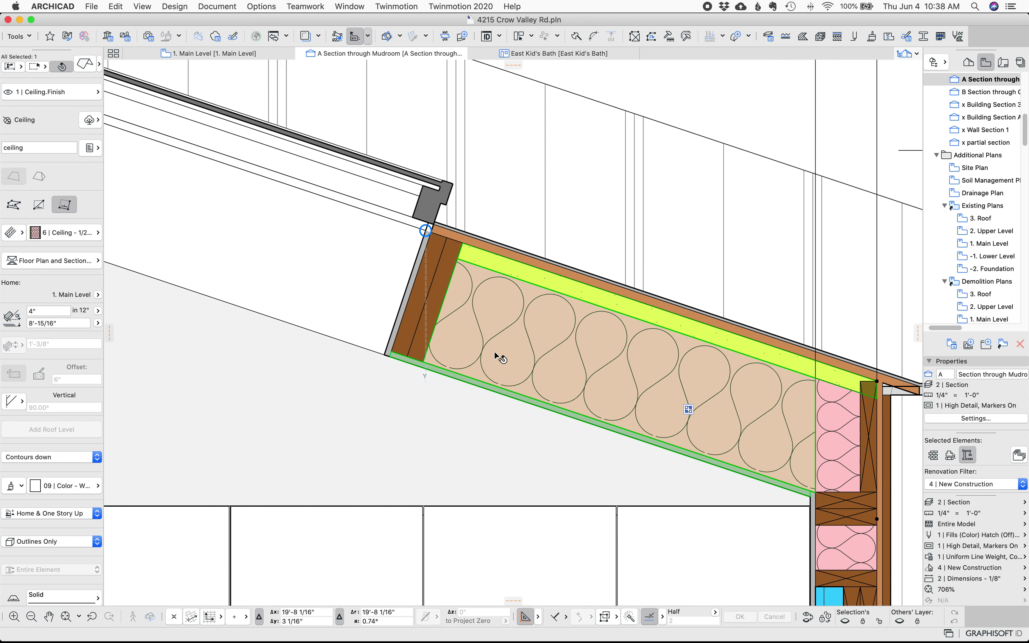
scroll(408, 248, down, 5)
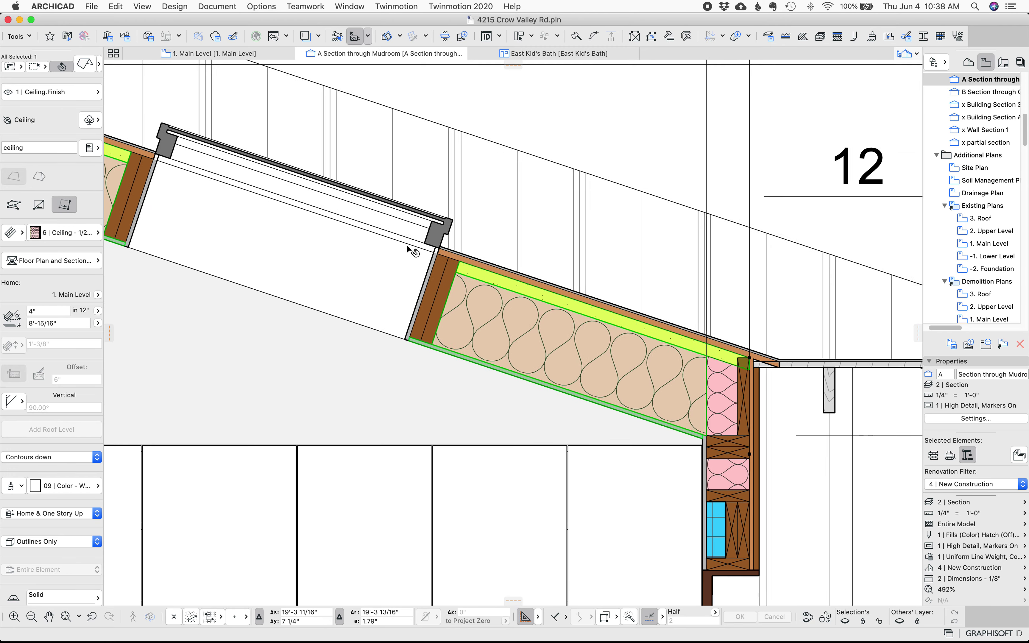
scroll(471, 289, up, 3)
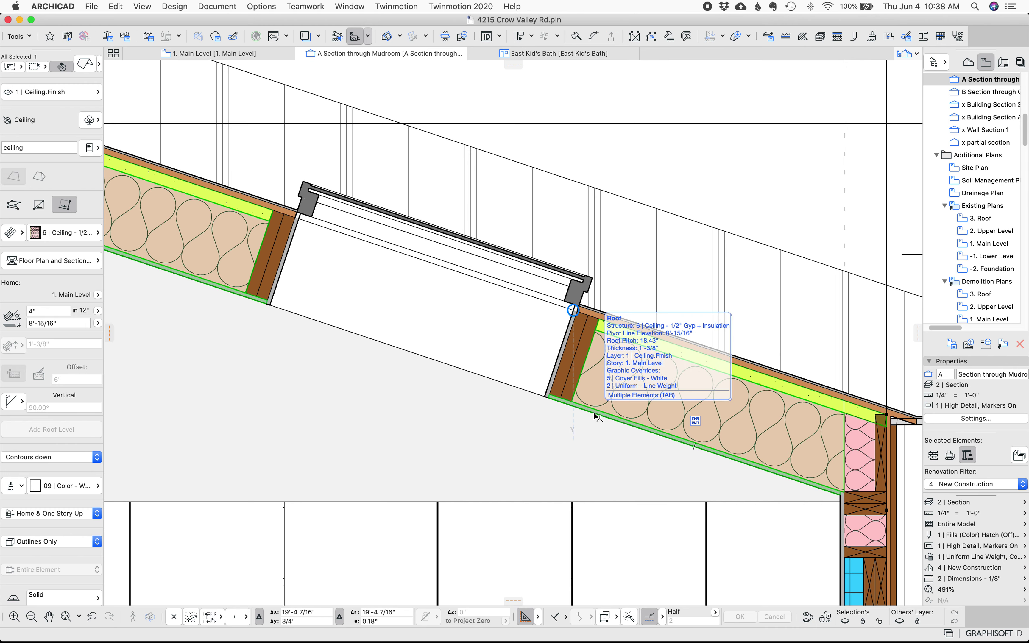
middle_drag(486, 365, 693, 396)
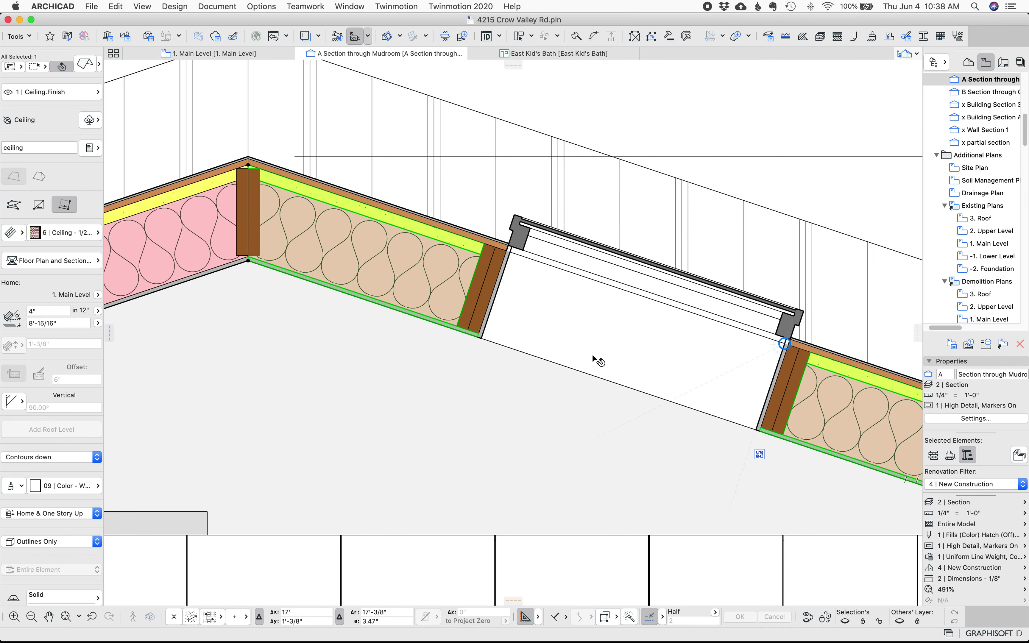
scroll(506, 304, down, 3)
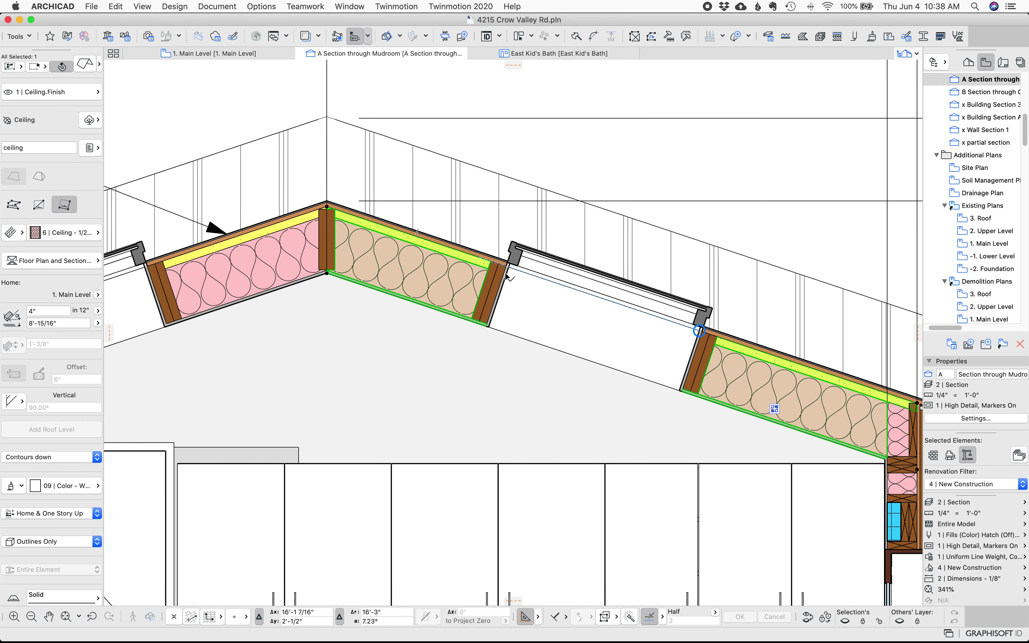
scroll(508, 277, up, 1)
scroll(510, 280, up, 3)
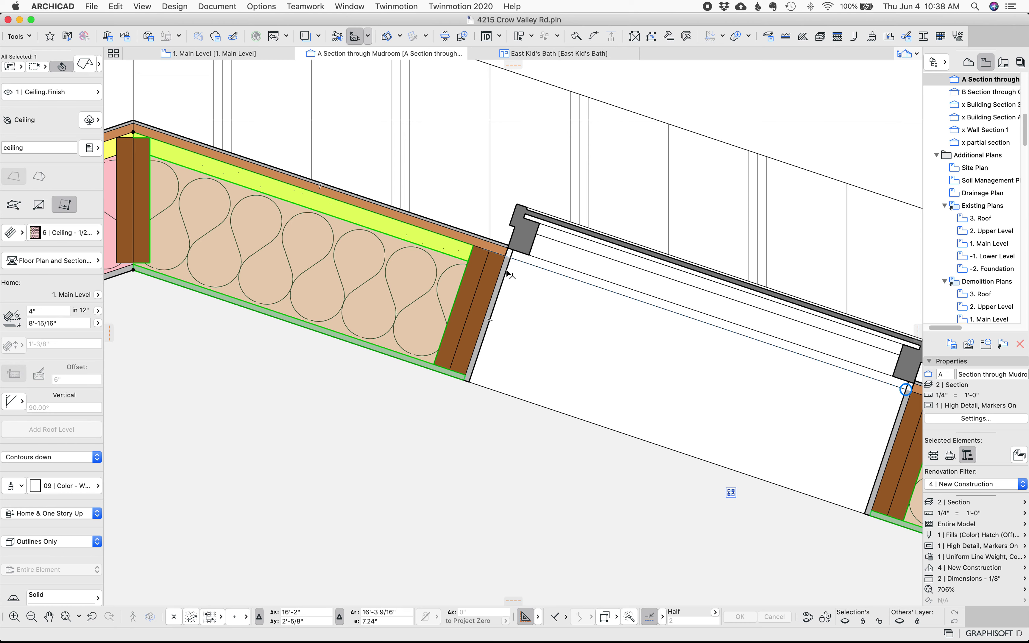
click(509, 276)
key(Escape)
middle_drag(510, 276, 302, 235)
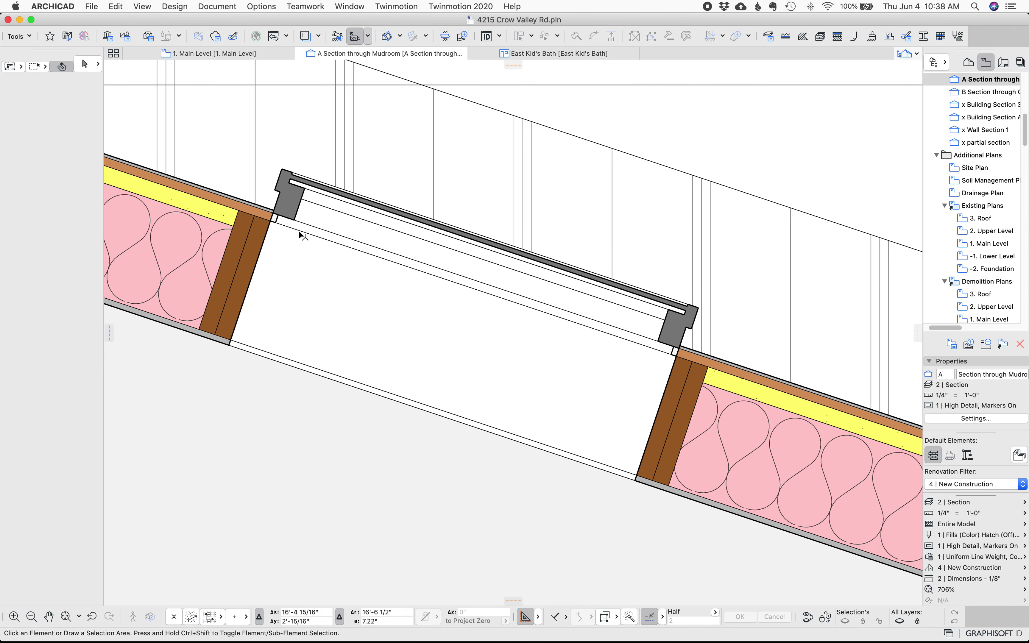
click(281, 220)
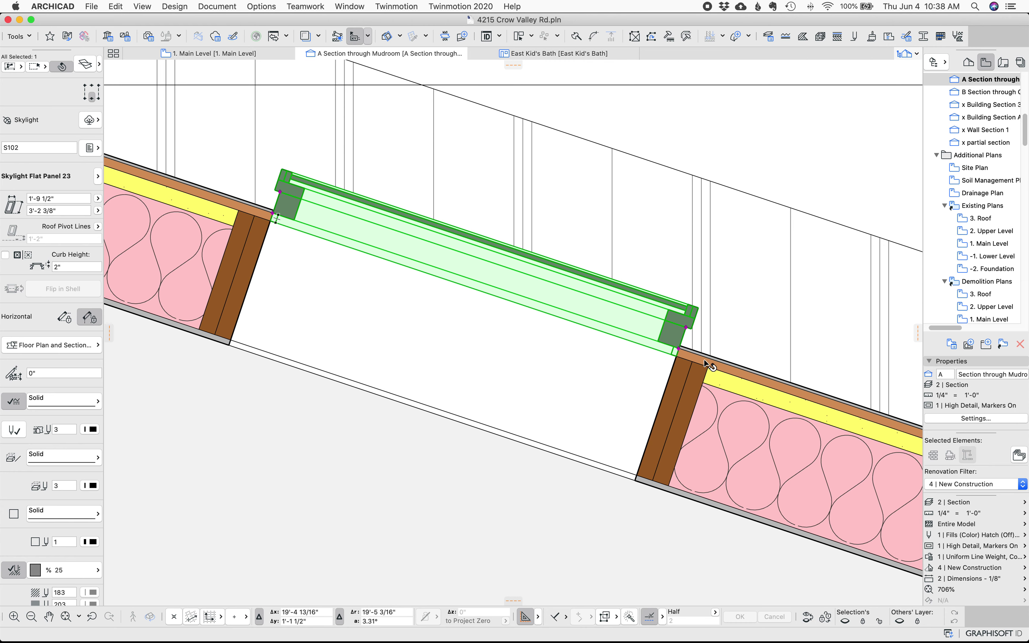
click(700, 368)
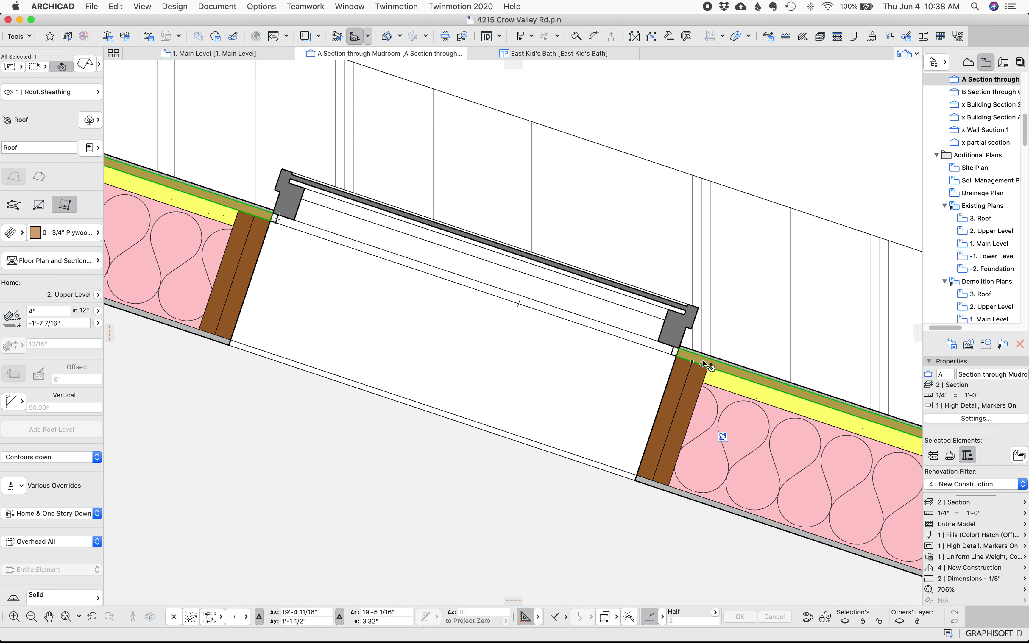
mouse_move(703, 365)
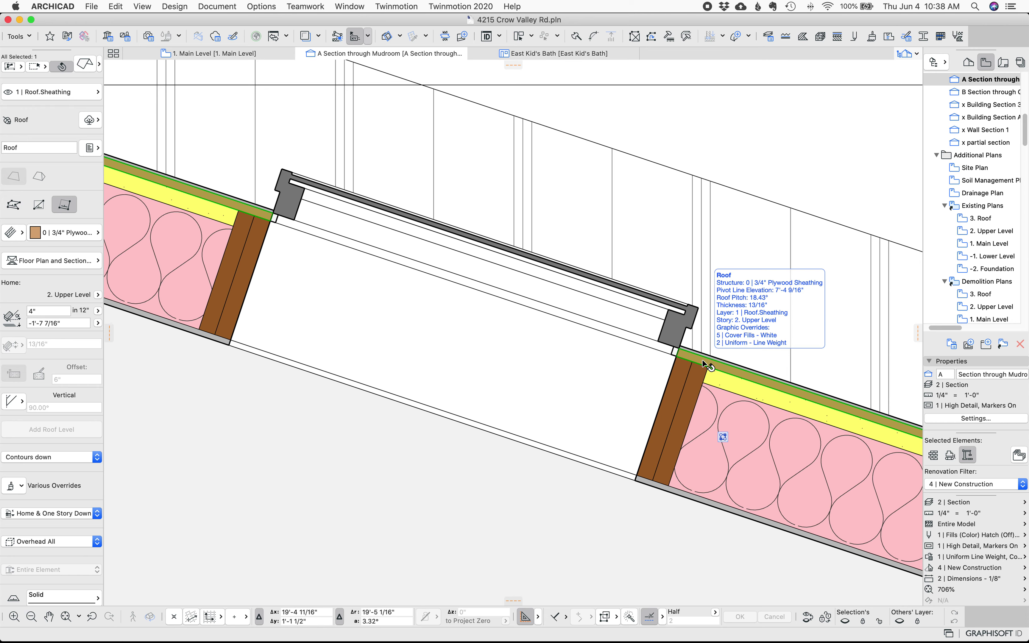
click(277, 221)
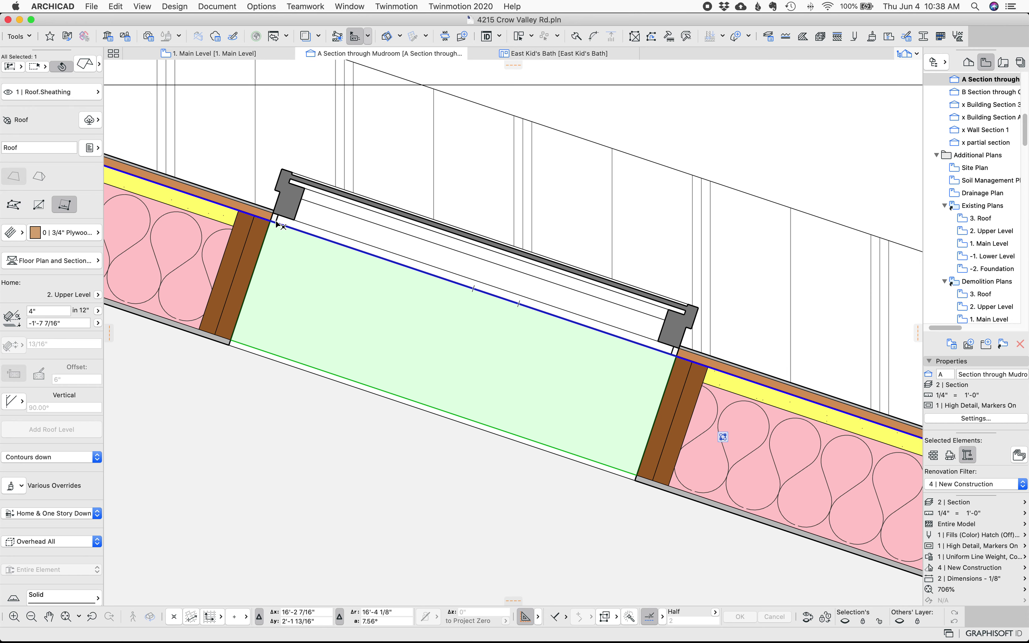
click(280, 219)
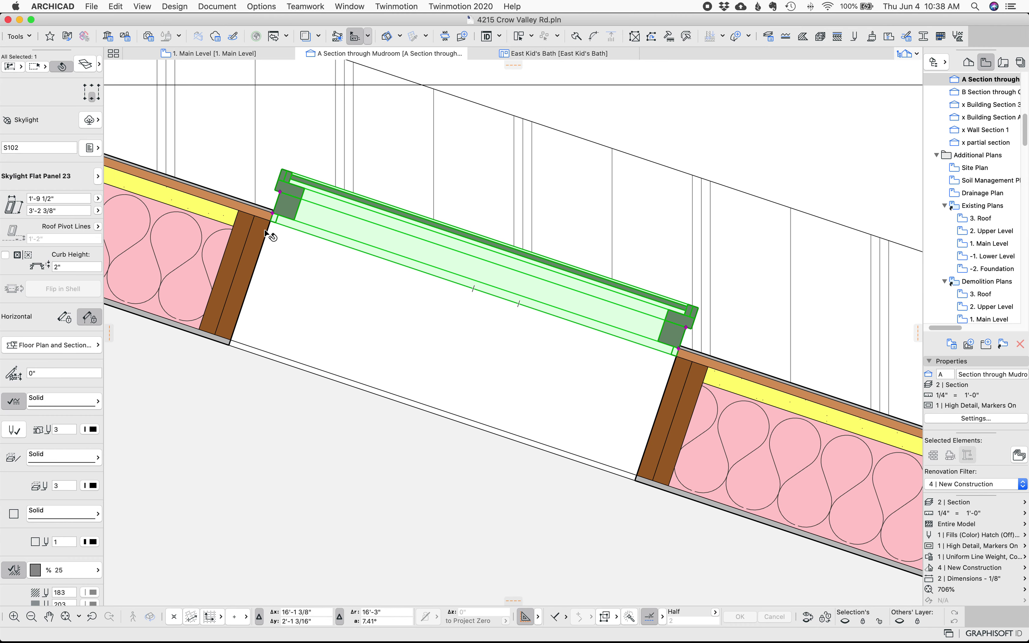
key(super+t)
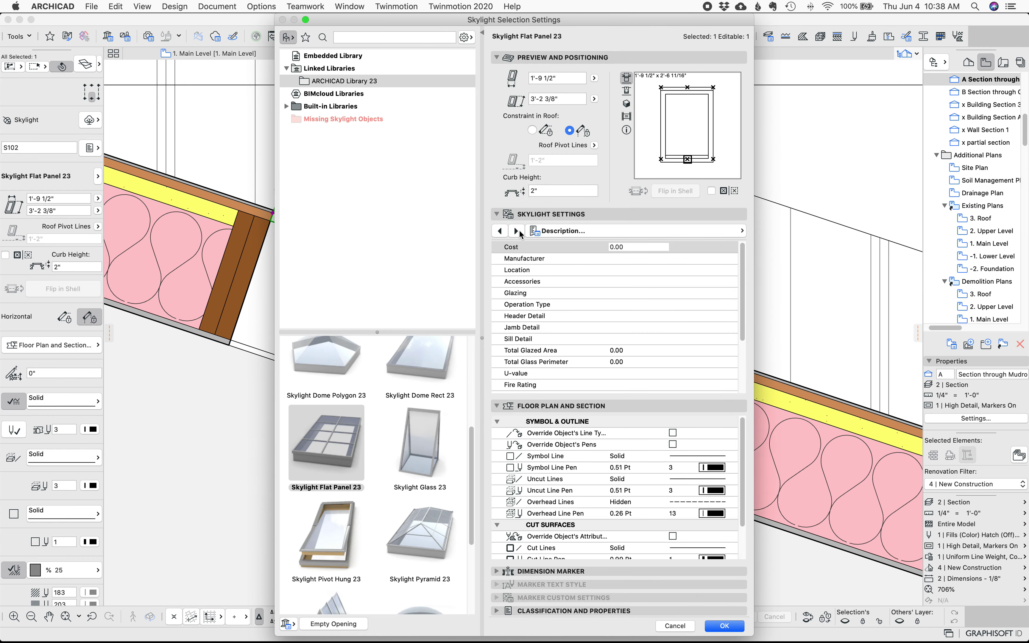
click(503, 236)
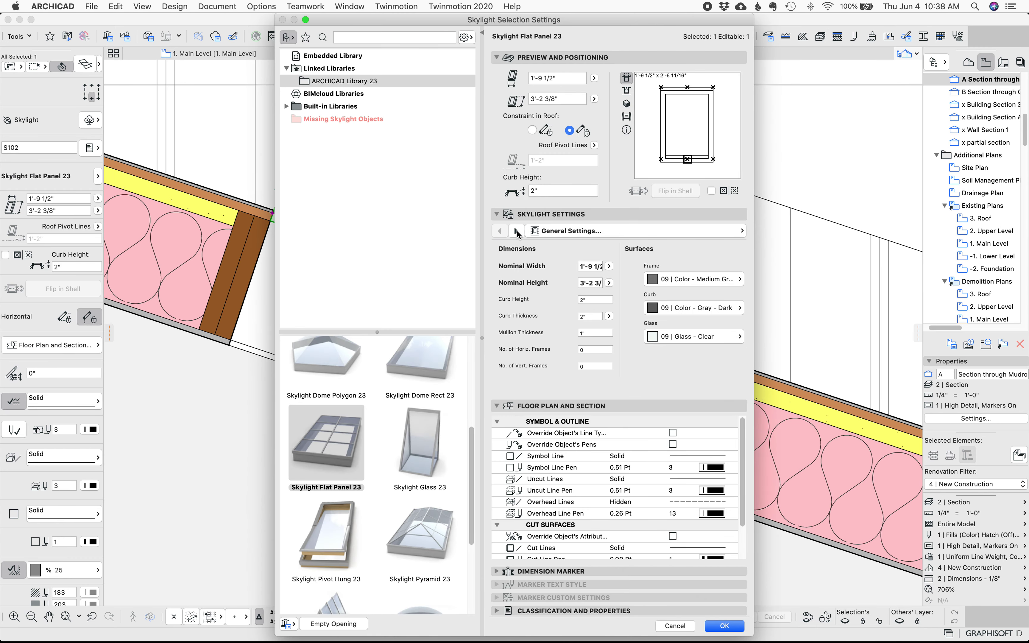
click(516, 232)
key(Escape)
key(Escape)
key(super+z)
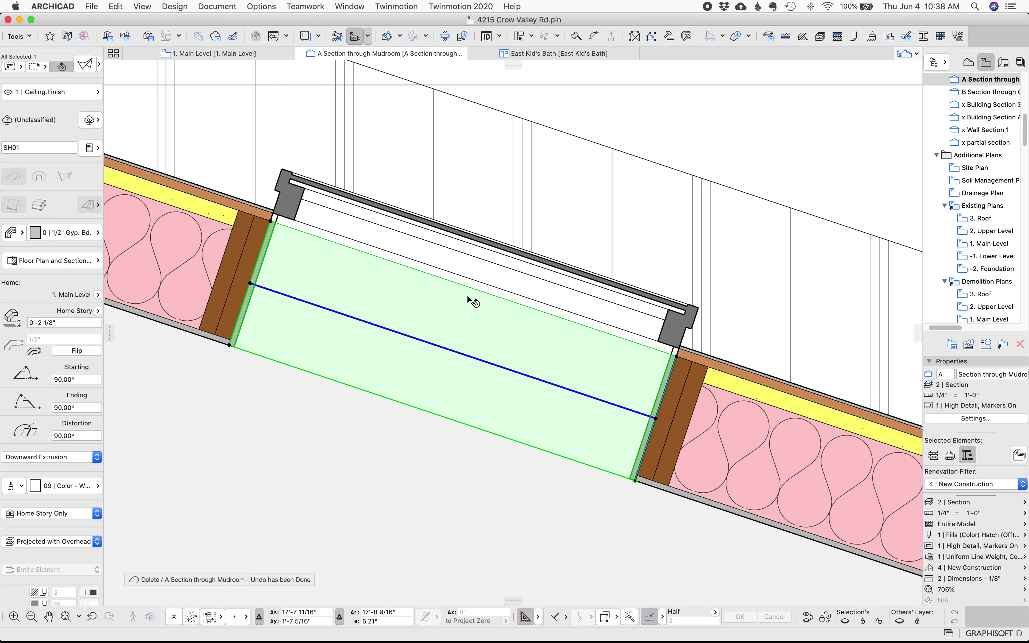
key(Escape)
scroll(372, 356, down, 2)
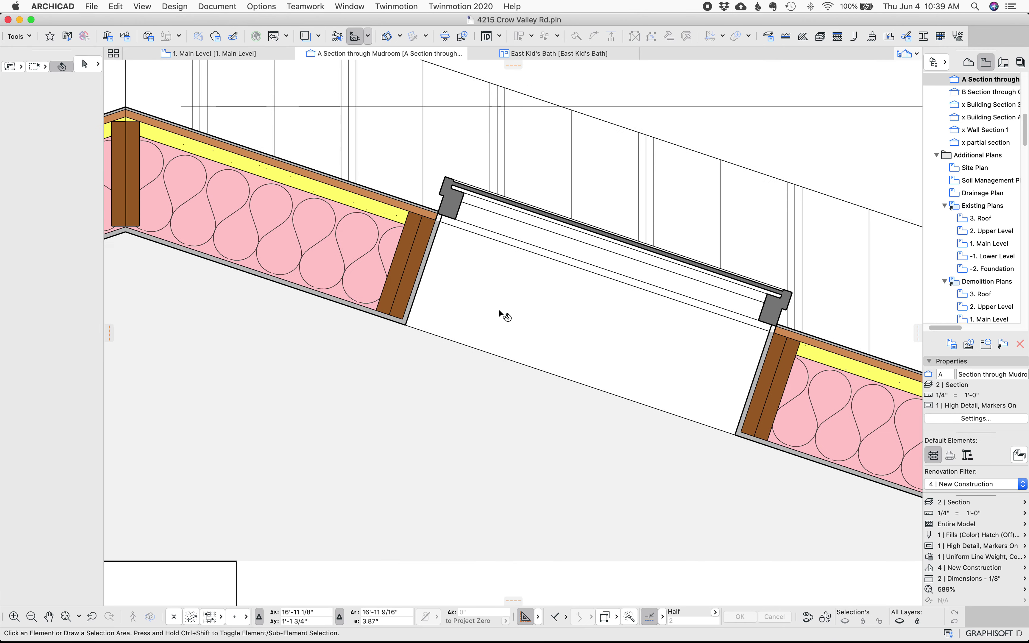
click(504, 316)
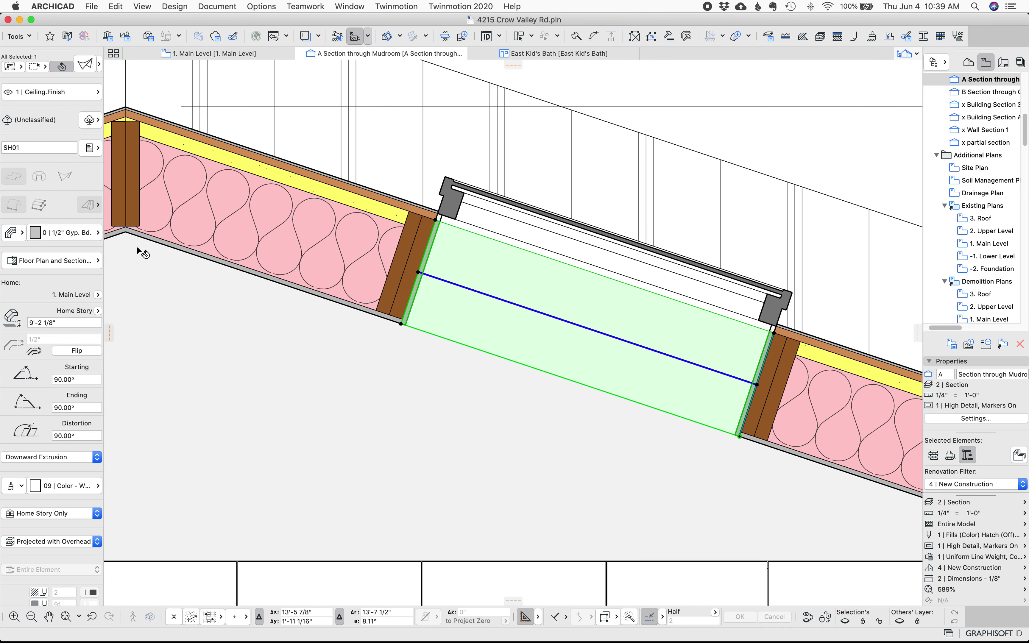
scroll(160, 278, down, 2)
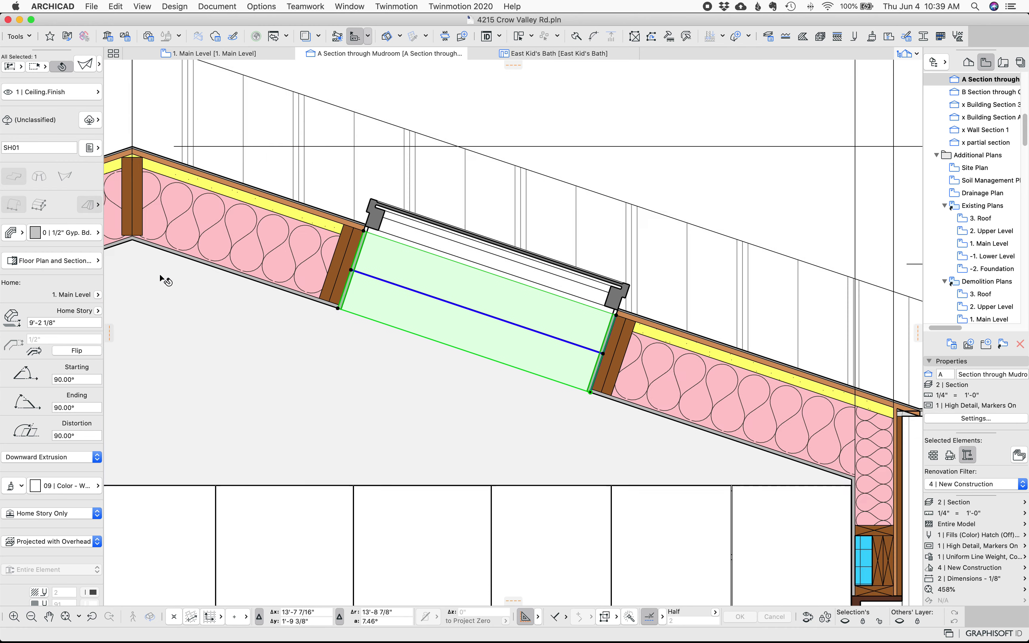
scroll(160, 277, down, 3)
middle_drag(160, 278, 509, 299)
scroll(510, 299, up, 3)
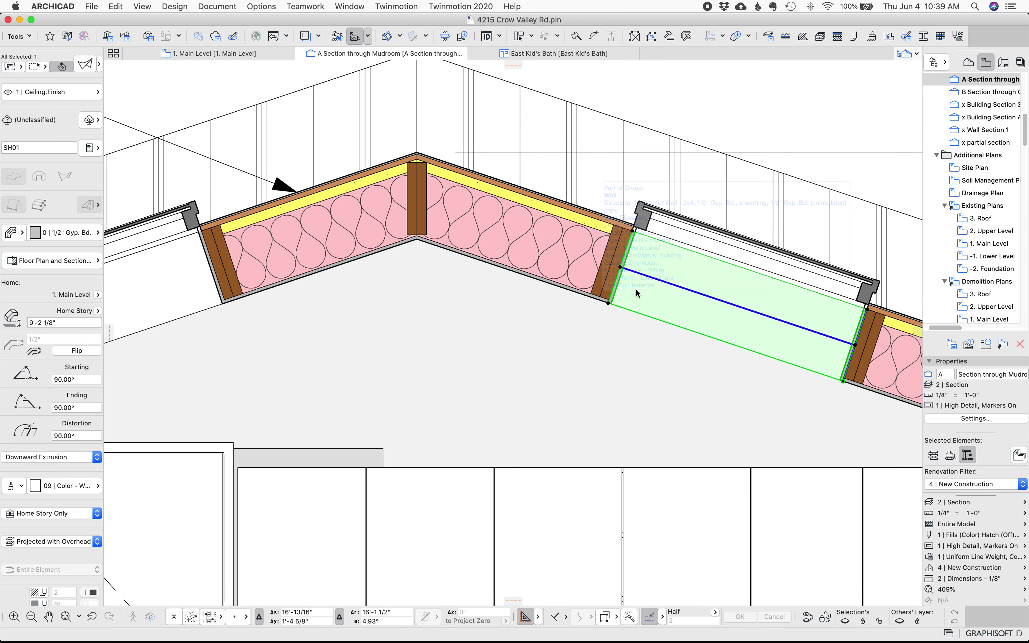
middle_drag(625, 292, 623, 291)
scroll(624, 290, up, 2)
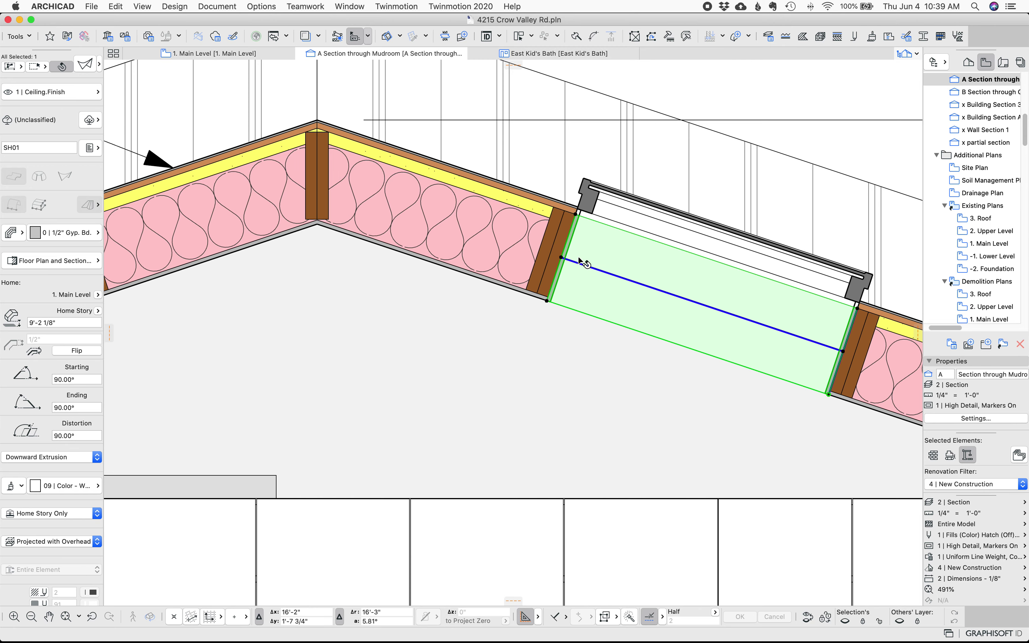
scroll(612, 268, down, 3)
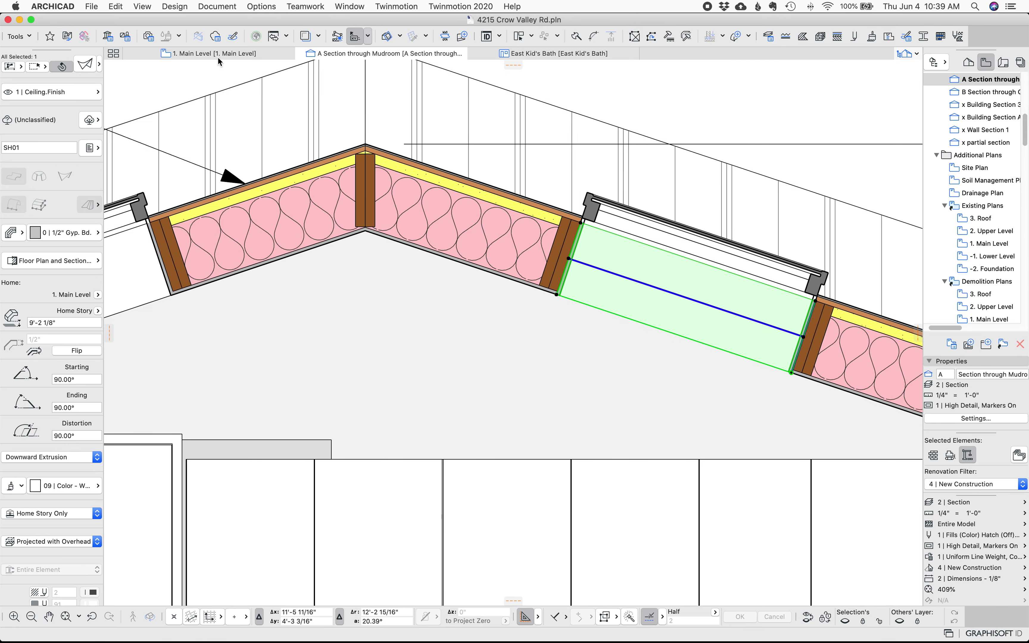
click(218, 56)
Activate the Shell tool with the profile-based geometry method
click(85, 65)
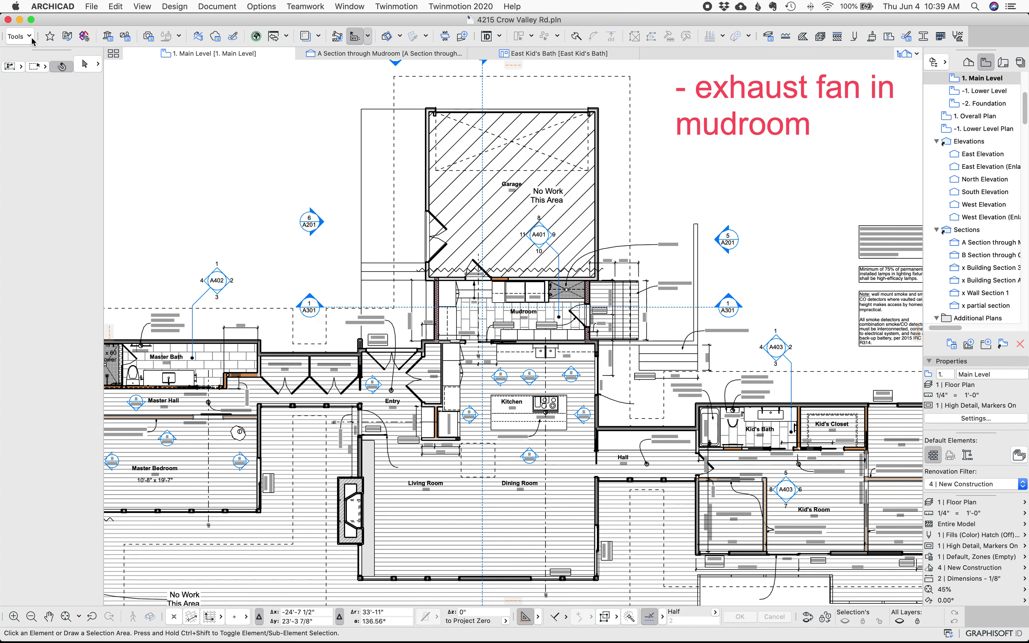
click(32, 39)
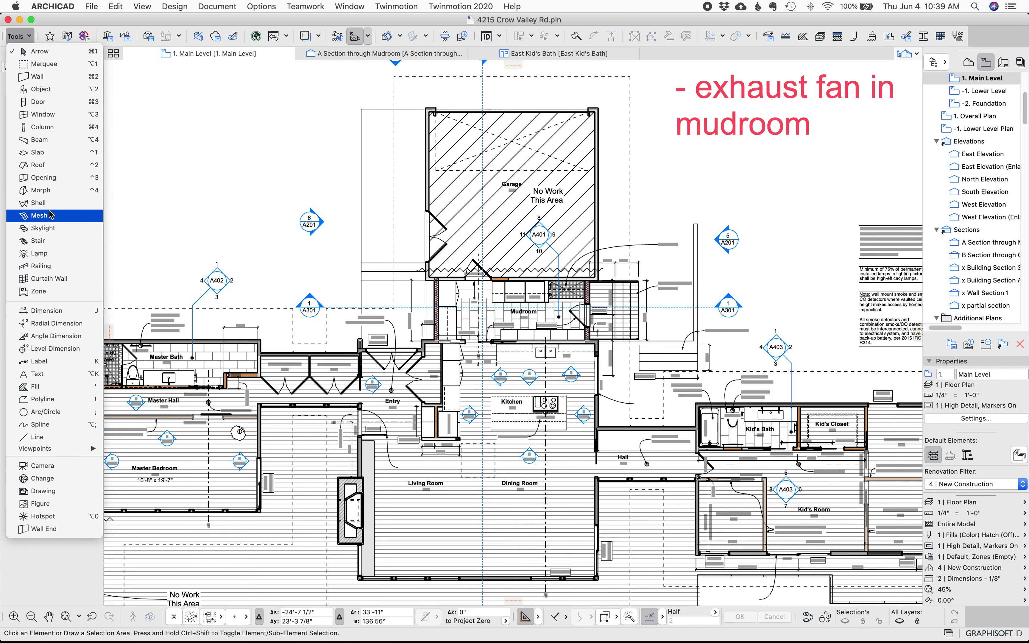
click(47, 202)
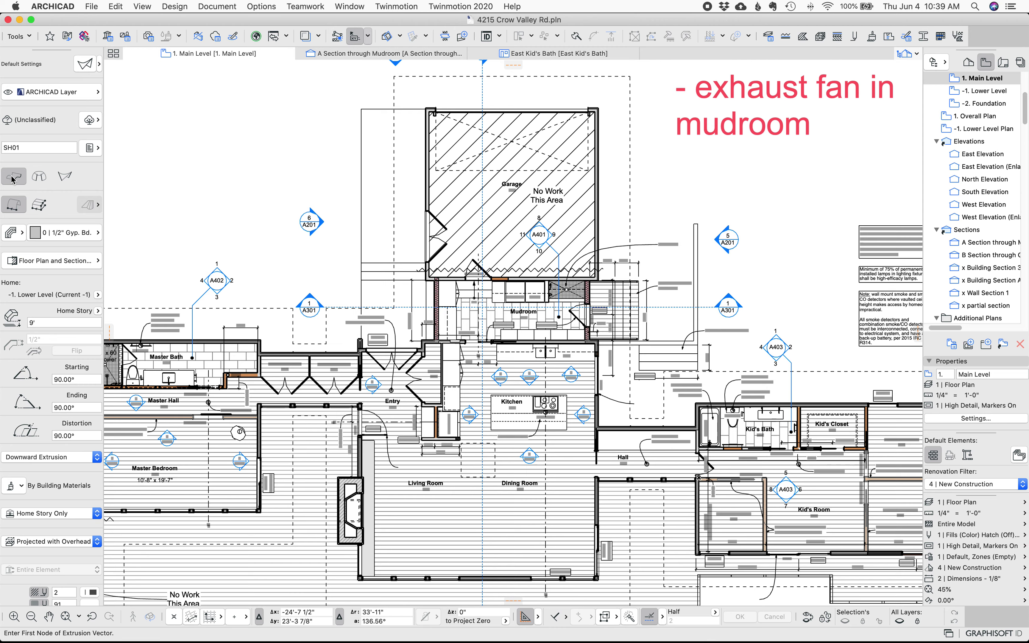
click(39, 205)
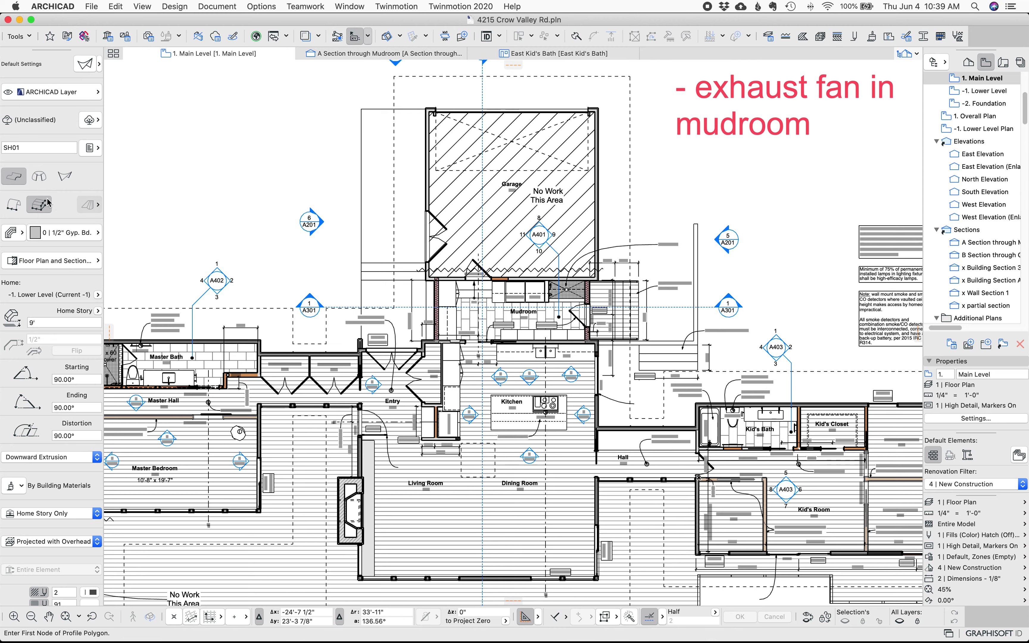
Draw a rectangular shell profile, extrude it 9' tall, and open the Generic Perspective
scroll(290, 178, up, 5)
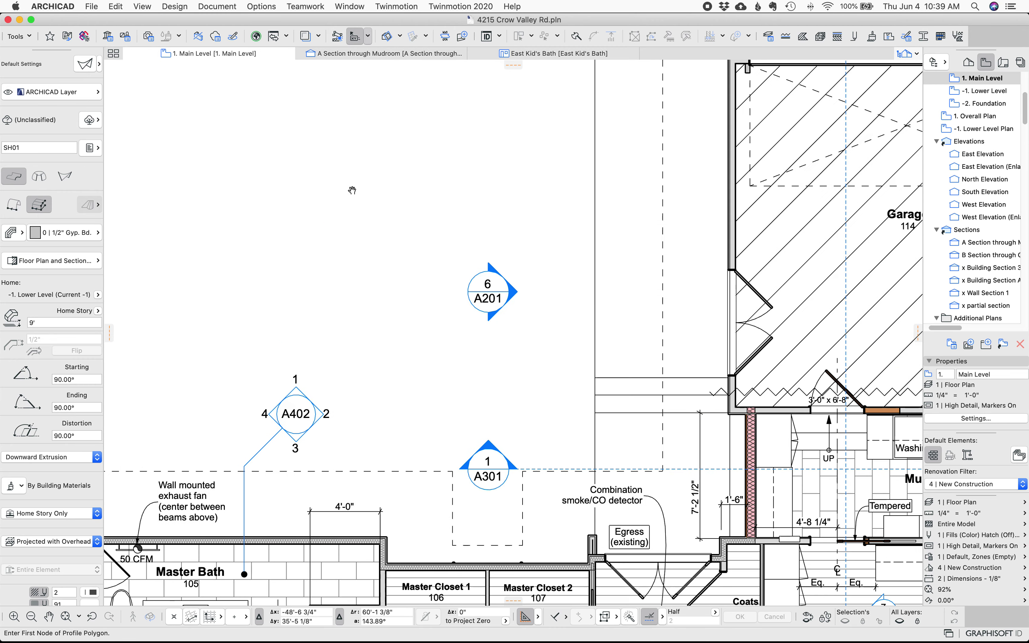
click(396, 210)
scroll(337, 225, down, 2)
click(336, 229)
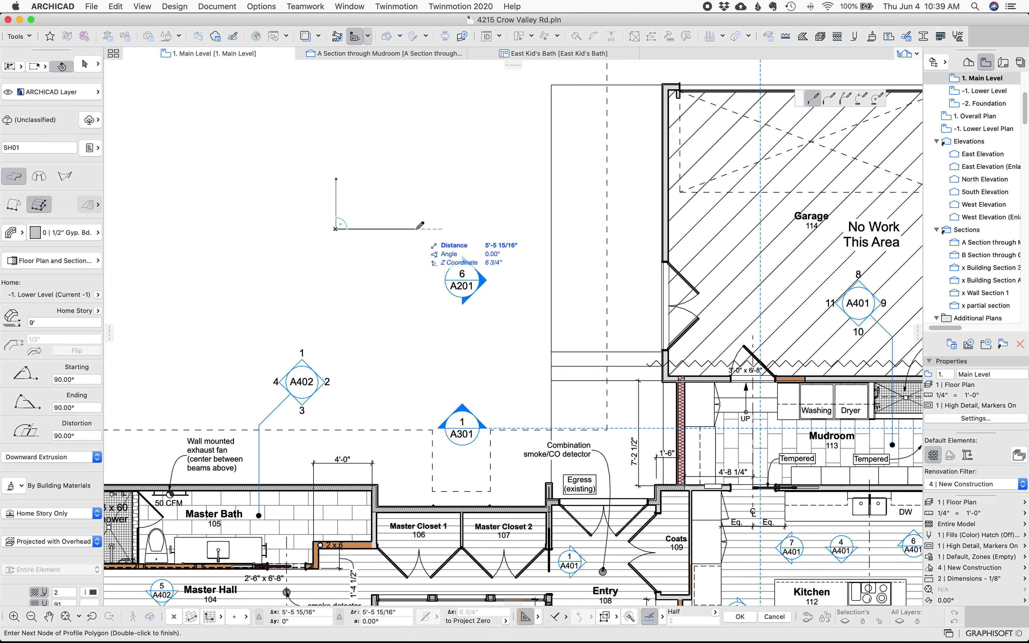
click(417, 228)
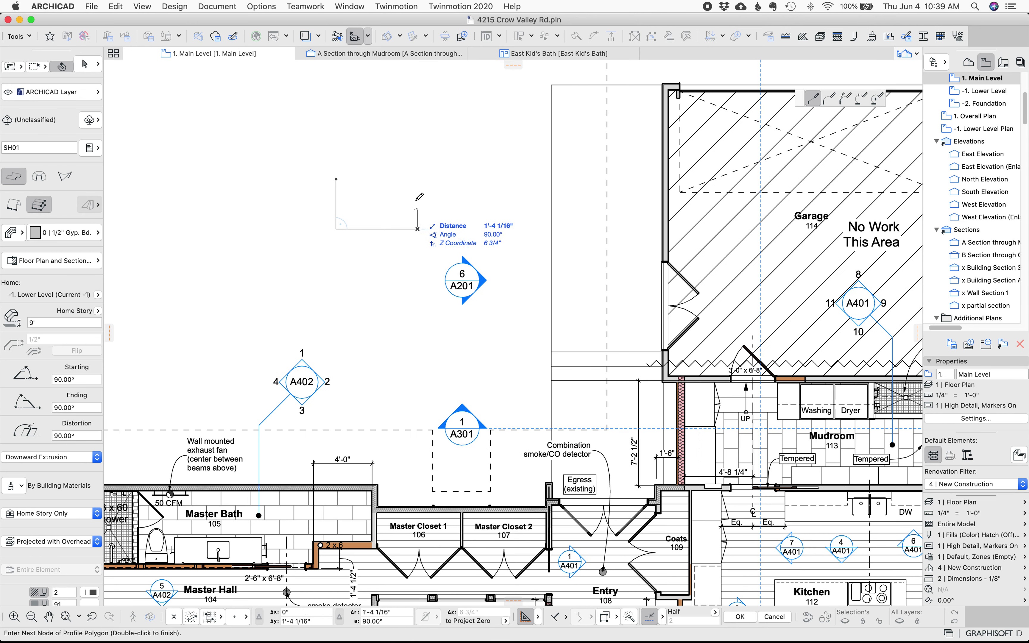
click(417, 178)
click(337, 179)
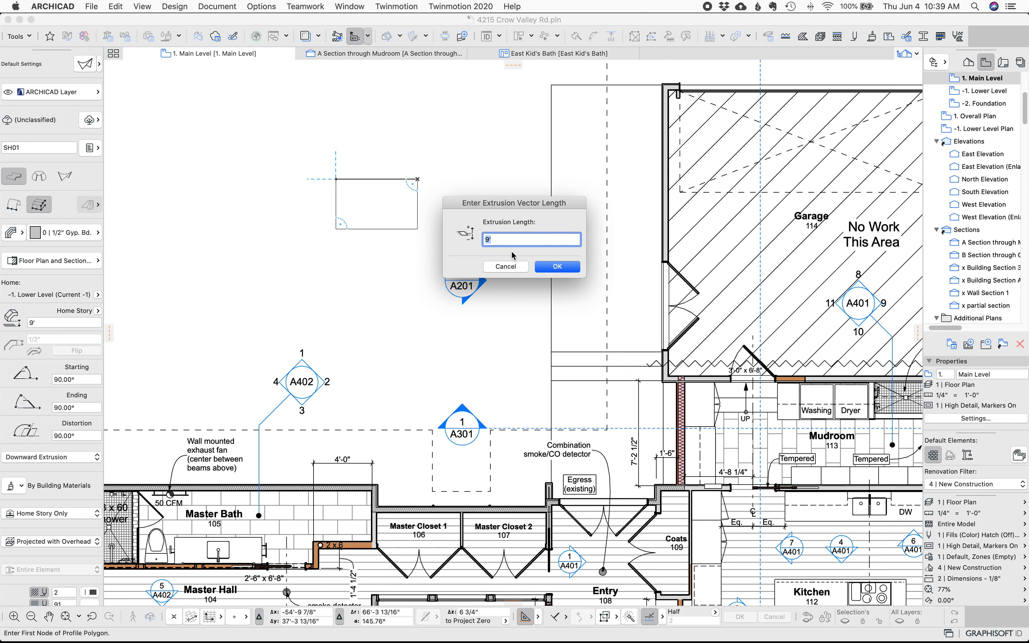
key(Return)
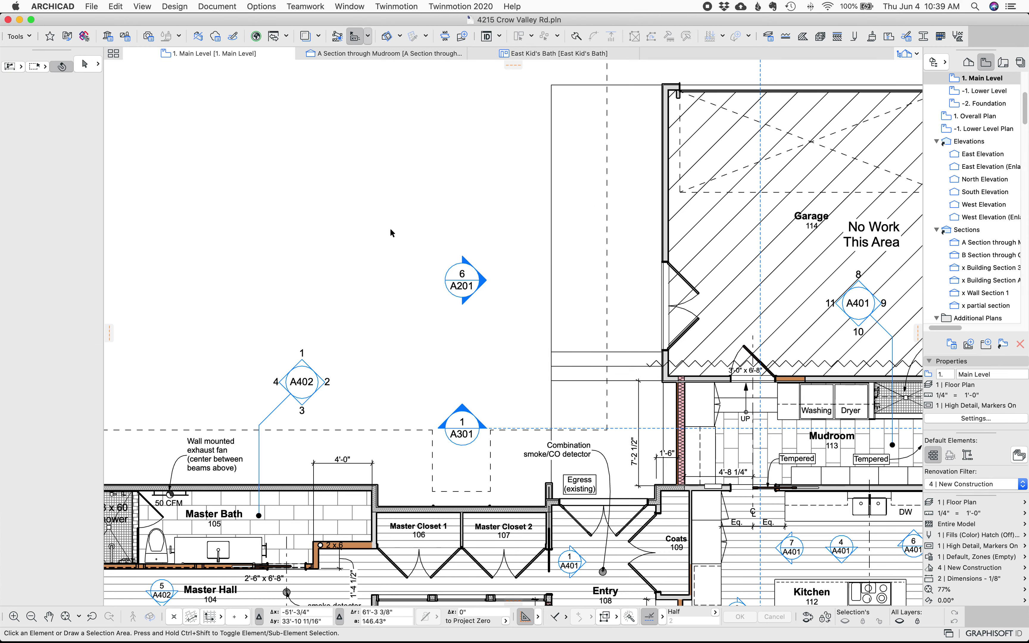
key(F3)
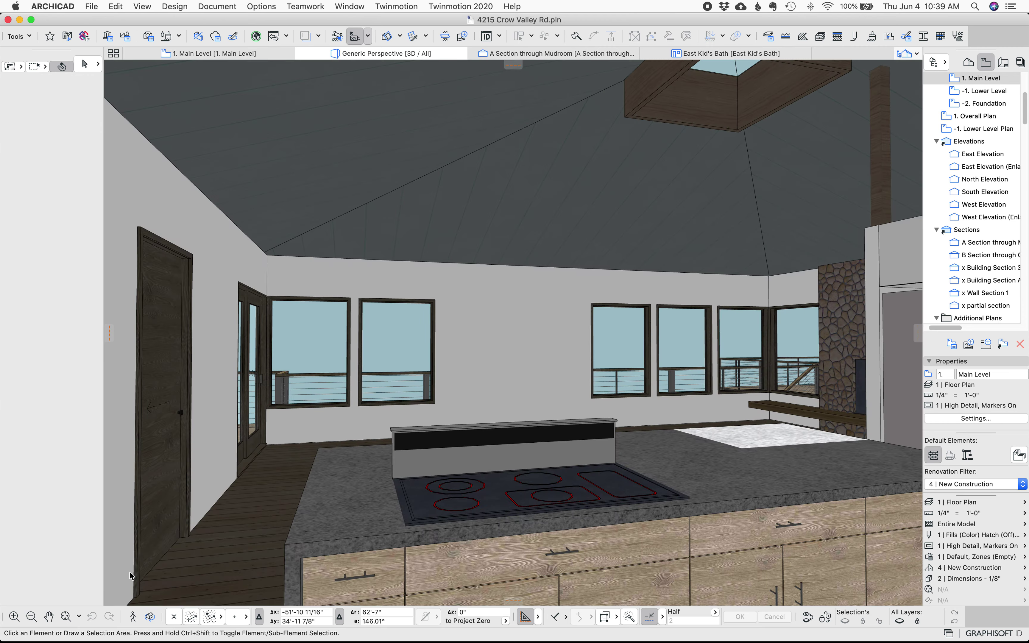
Fit and orbit the 3D view to a top-down angle and select the new shell box
click(67, 616)
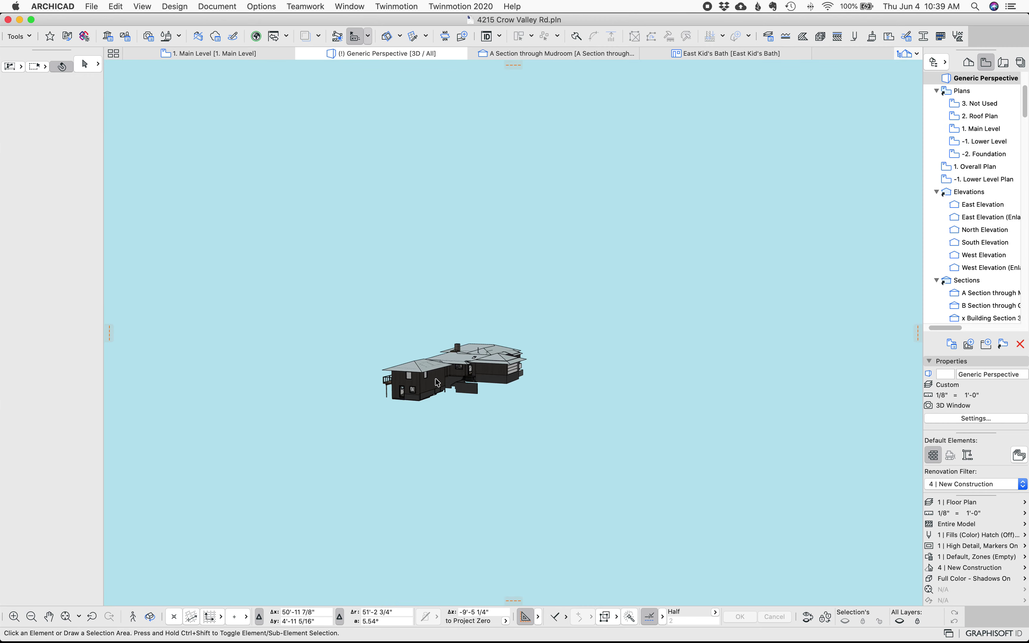
shift+middle_drag(476, 411, 513, 333)
scroll(518, 365, up, 10)
click(549, 300)
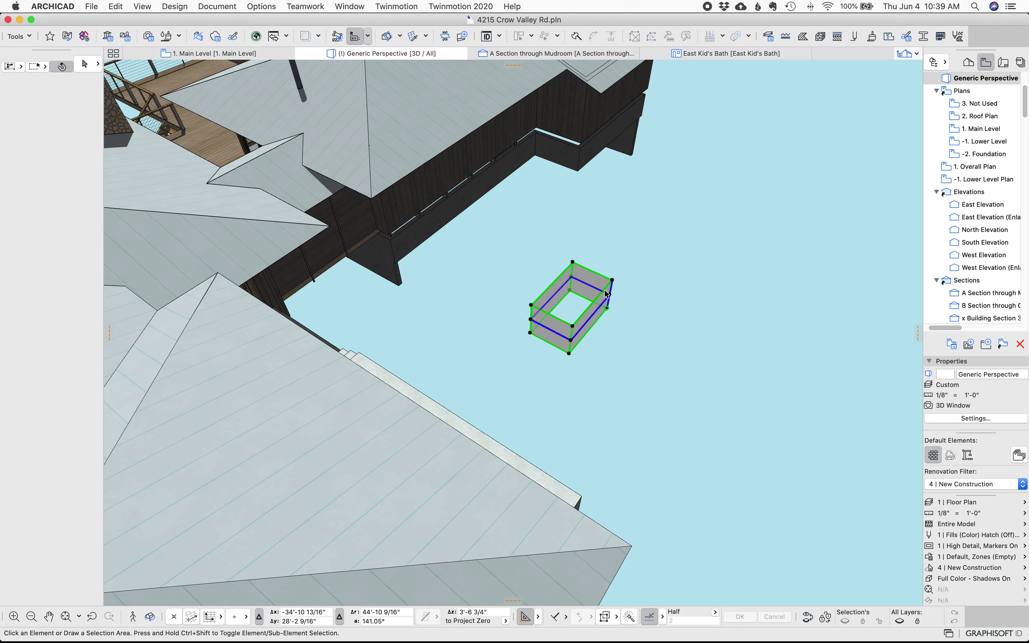
scroll(514, 349, up, 5)
scroll(514, 349, up, 5)
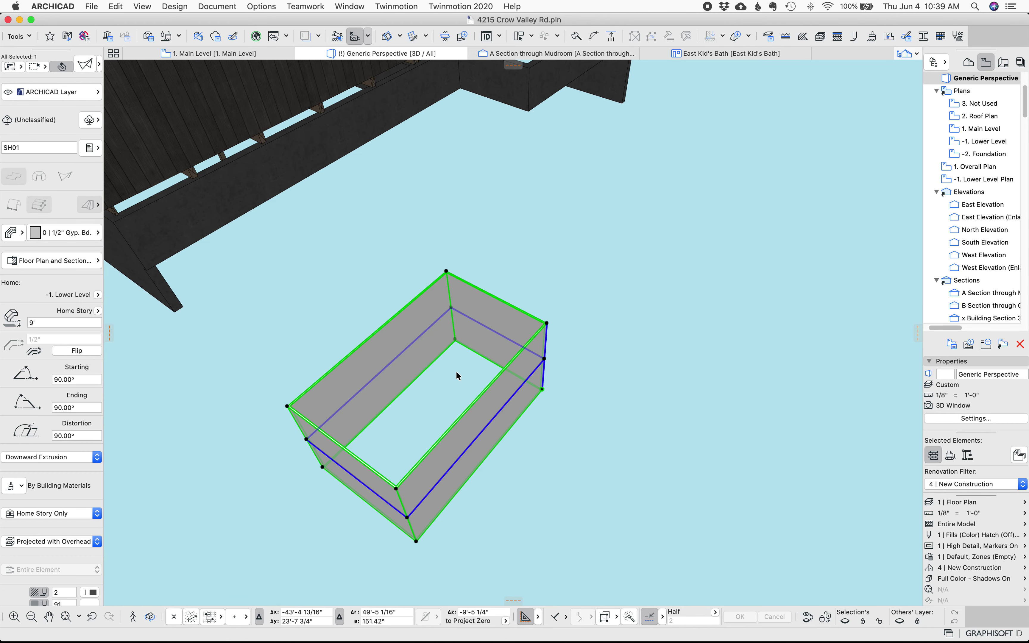
key(Escape)
click(531, 349)
Start rotating the shell about its bottom corner, cancel it, and return to A Section through Mudroom
click(407, 518)
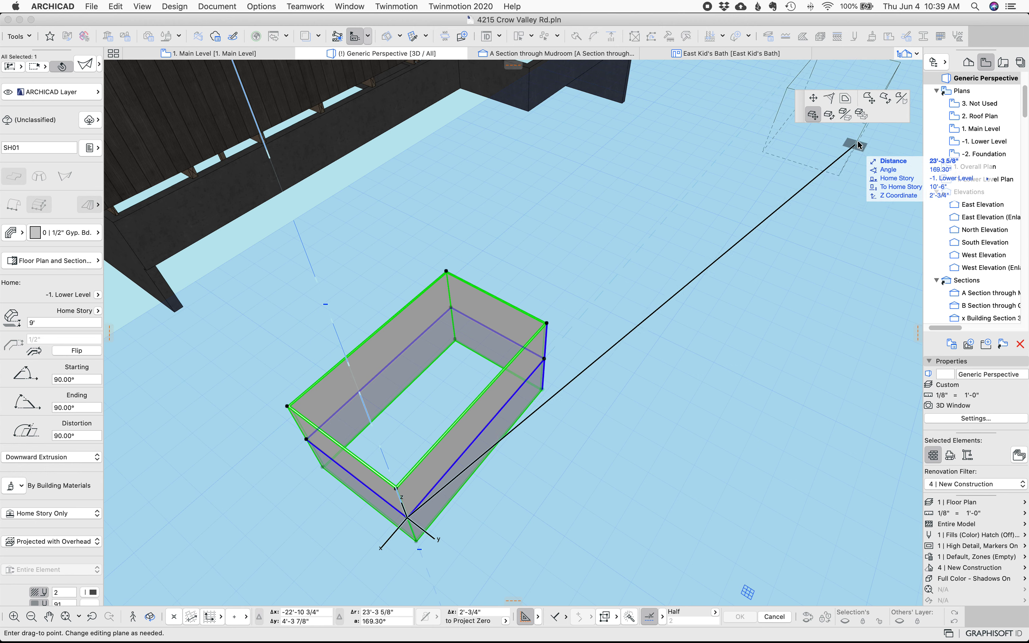
click(885, 98)
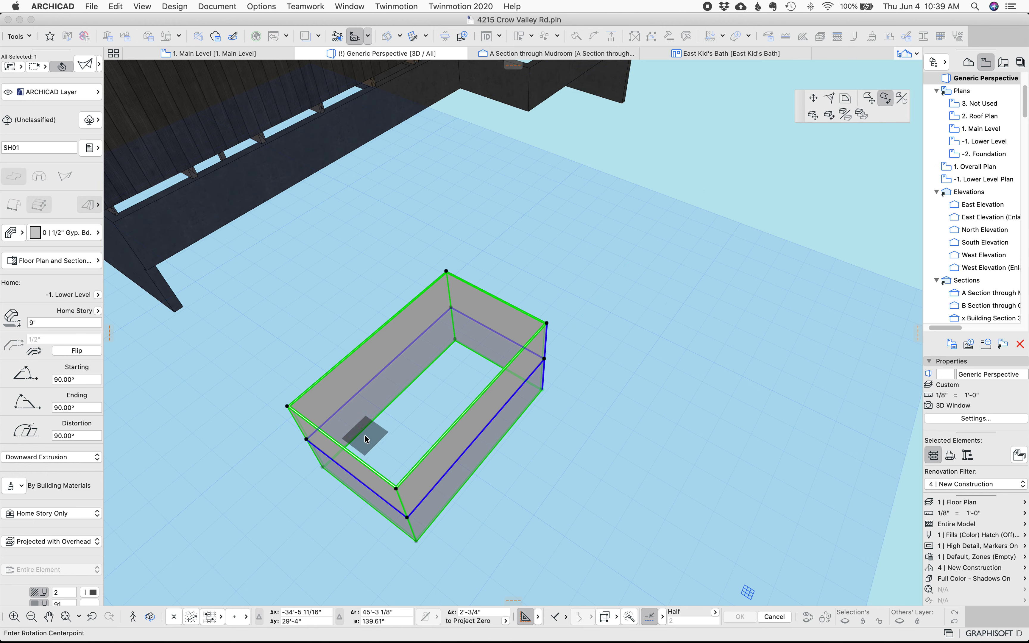
click(407, 518)
click(410, 333)
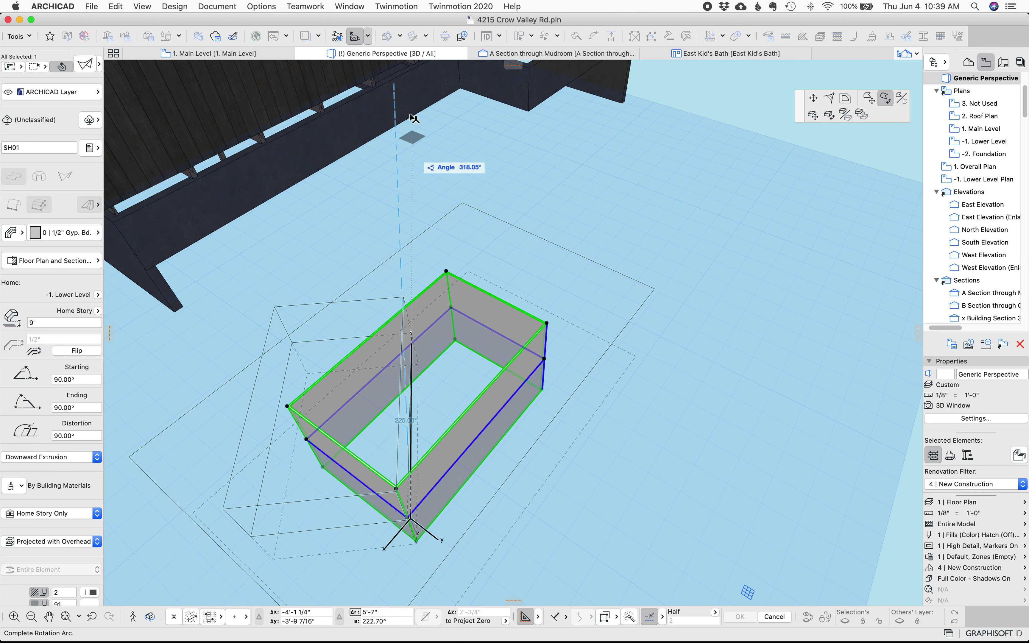
key(Escape)
click(552, 53)
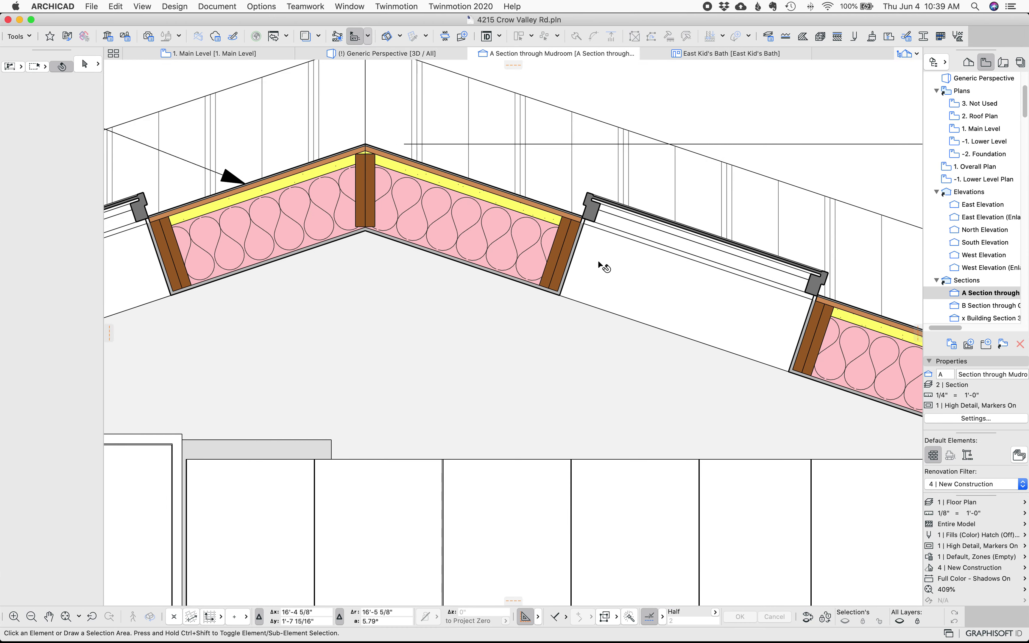
middle_drag(602, 267, 478, 249)
click(475, 281)
key(super+e)
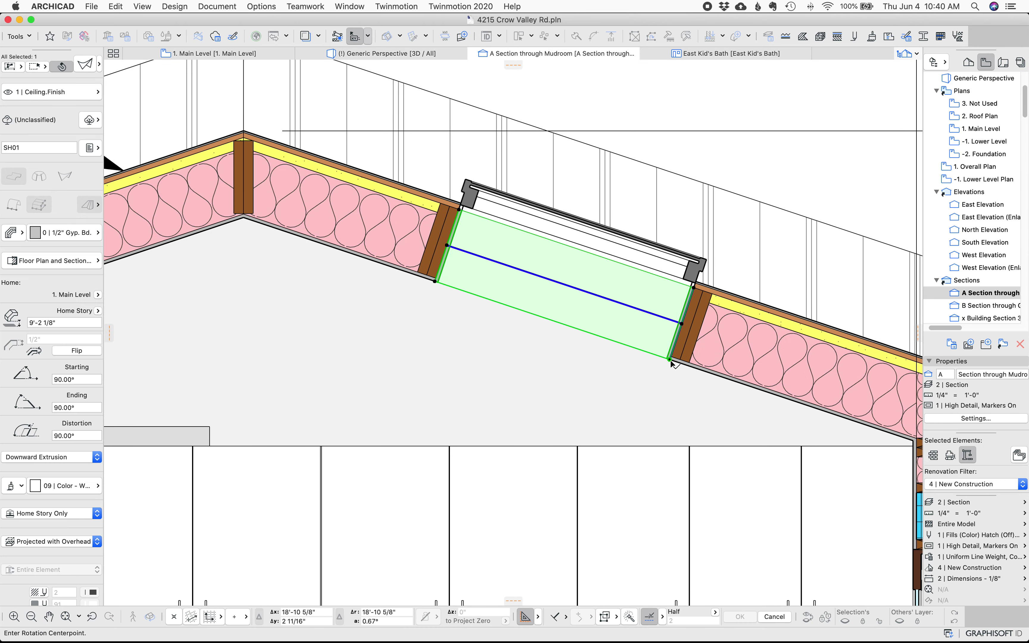
click(670, 359)
click(681, 323)
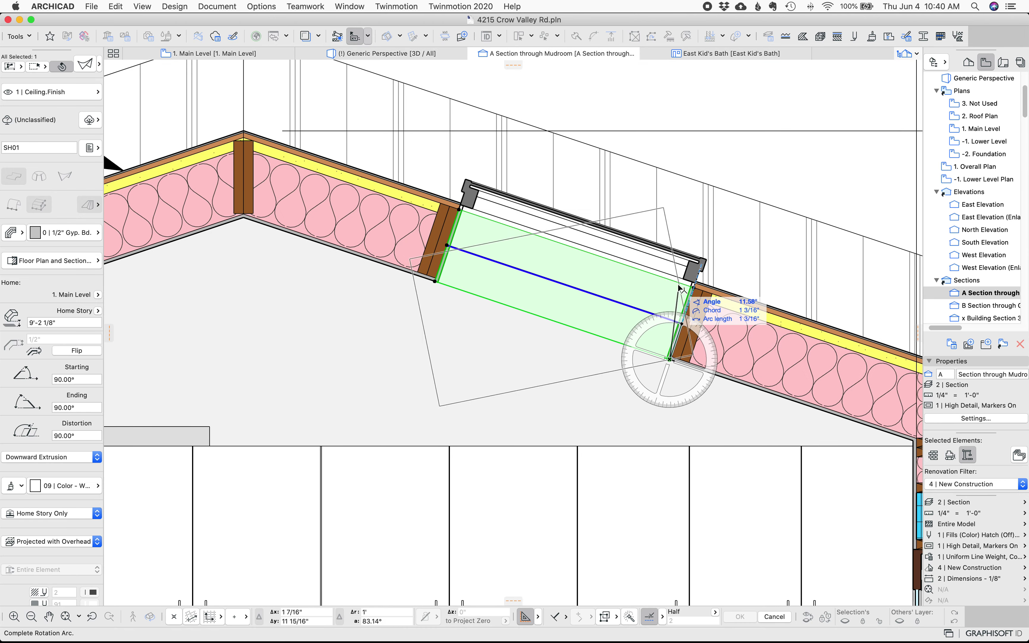
click(658, 325)
click(669, 389)
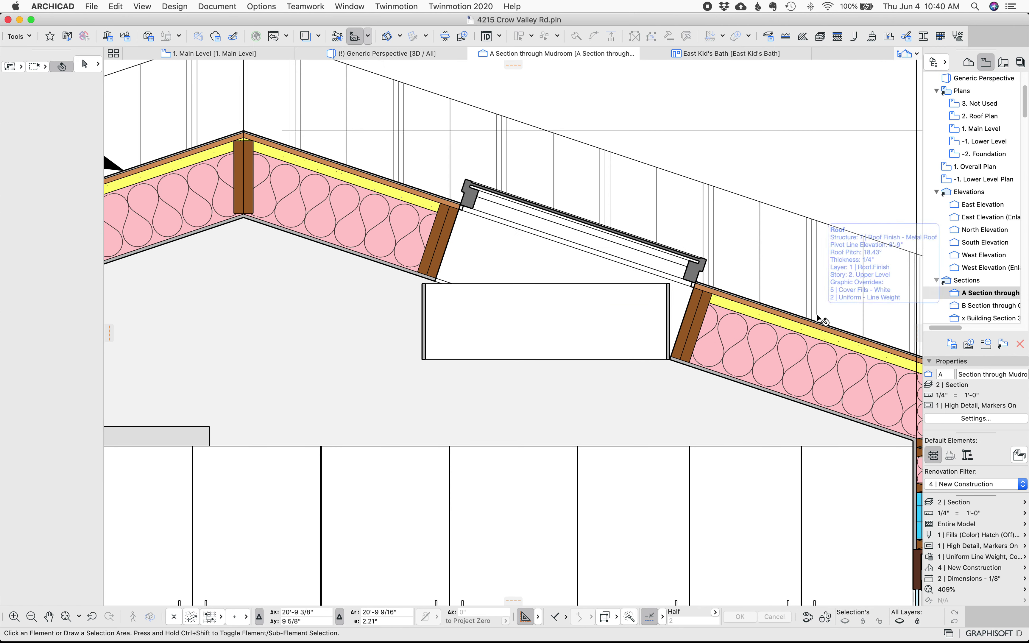
key(super+z)
click(447, 247)
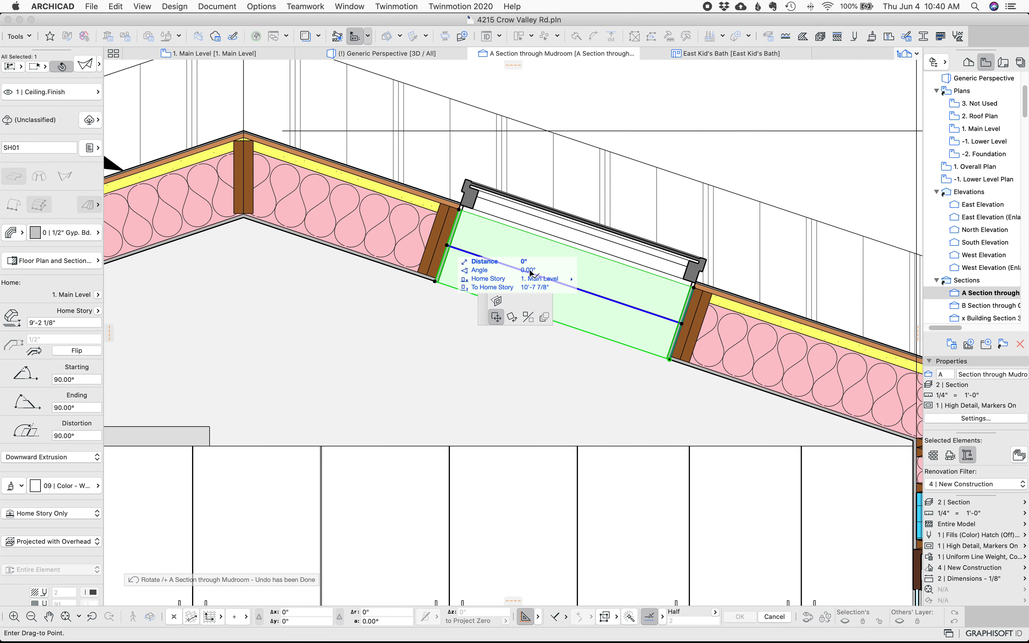
scroll(512, 211, down, 5)
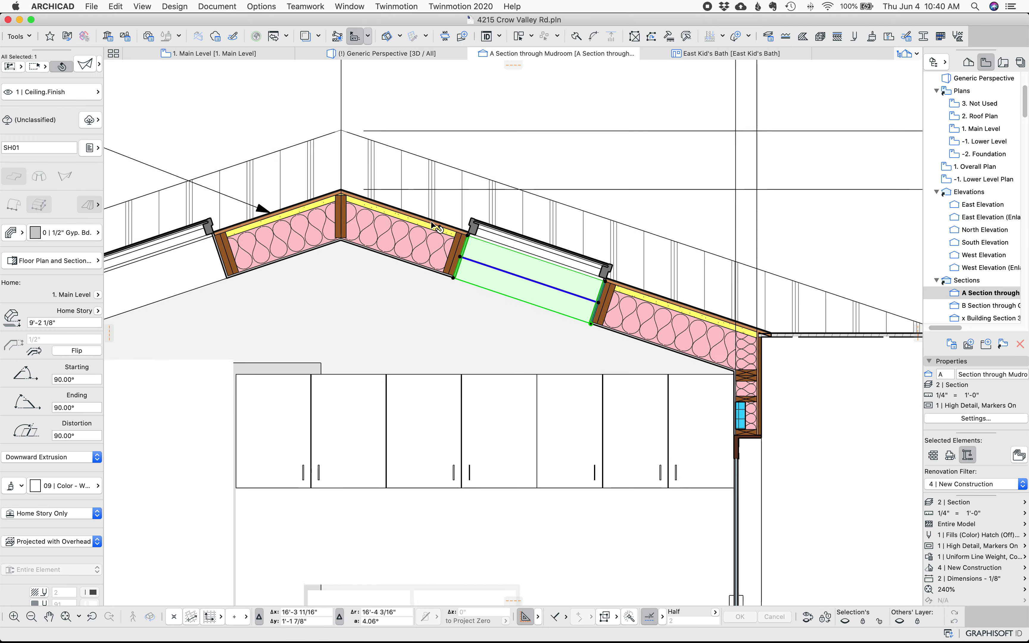
click(563, 105)
scroll(624, 240, up, 3)
scroll(661, 257, up, 3)
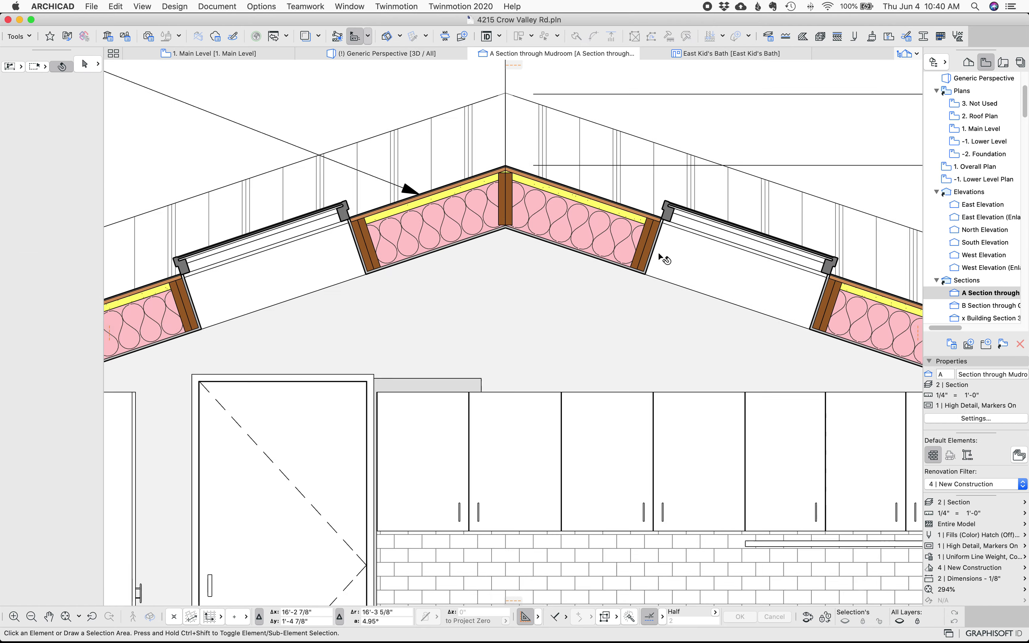
click(657, 243)
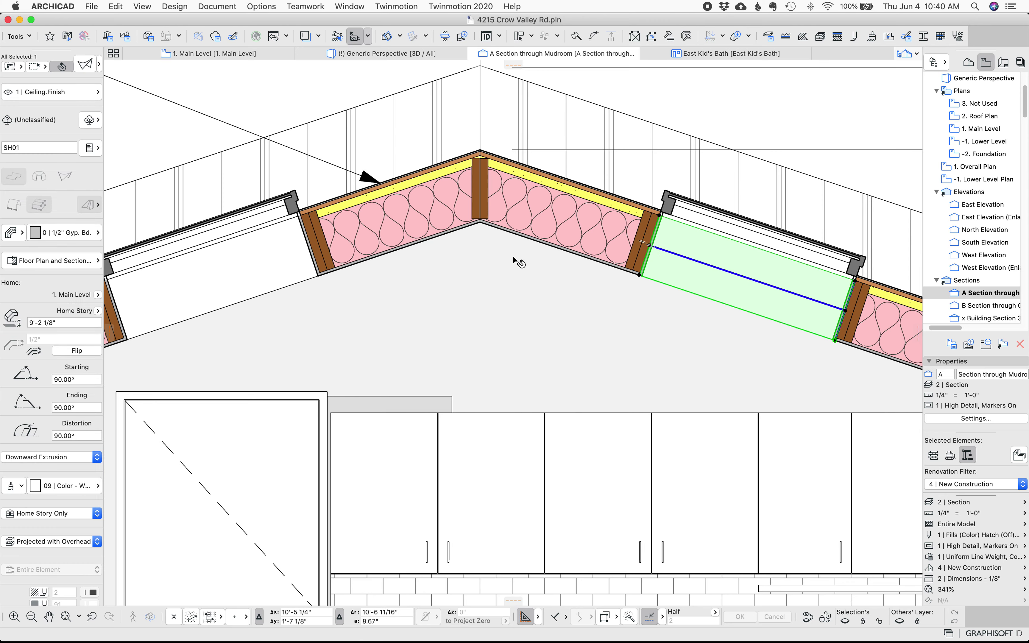
scroll(680, 229, up, 9)
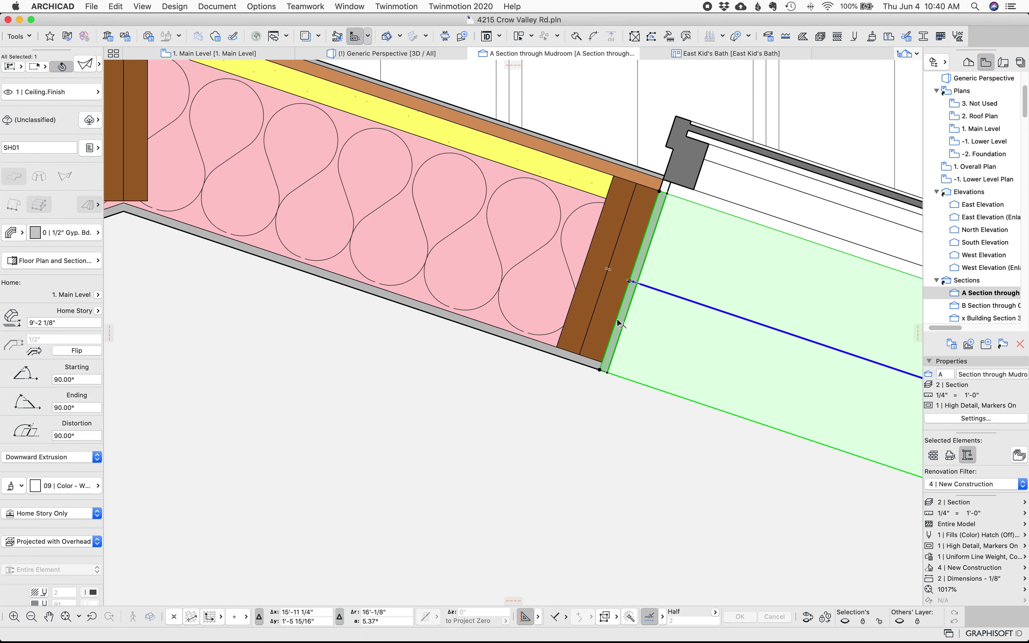
scroll(620, 324, down, 5)
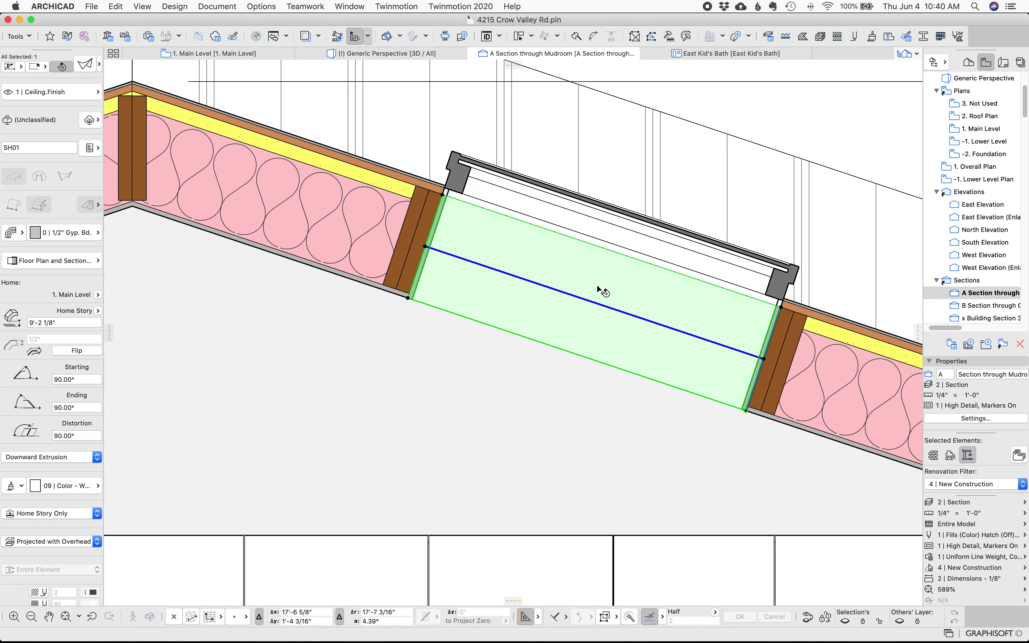
scroll(591, 281, down, 5)
click(611, 107)
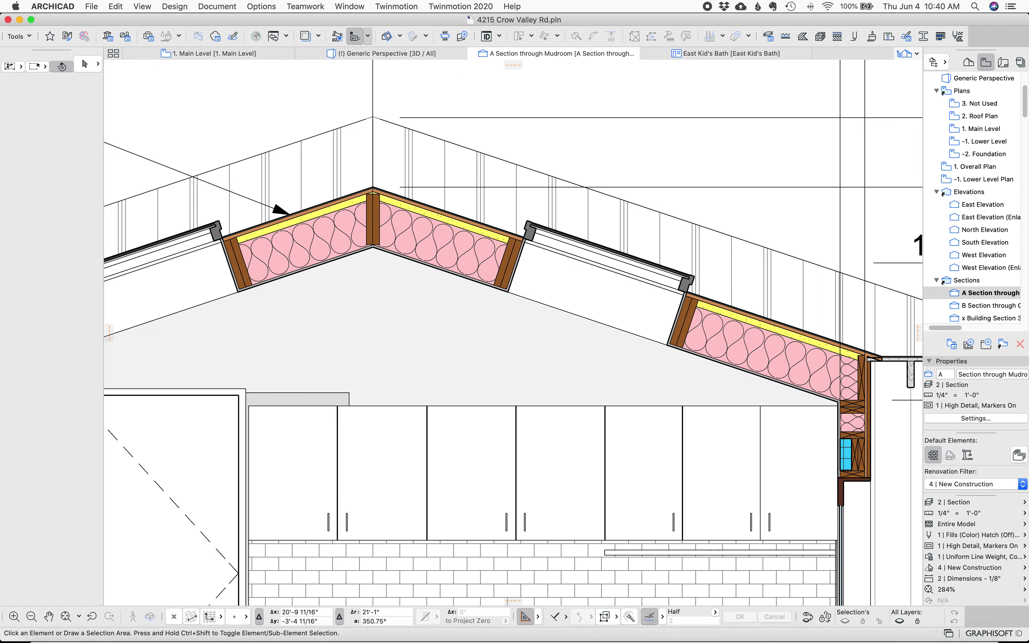
mouse_move(739, 631)
click(753, 623)
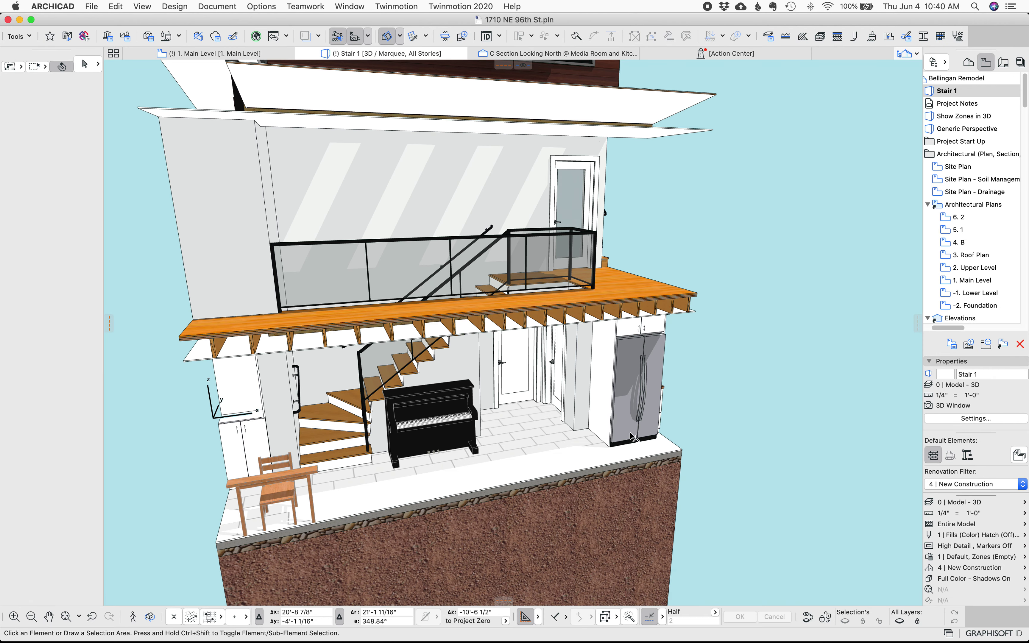
click(568, 54)
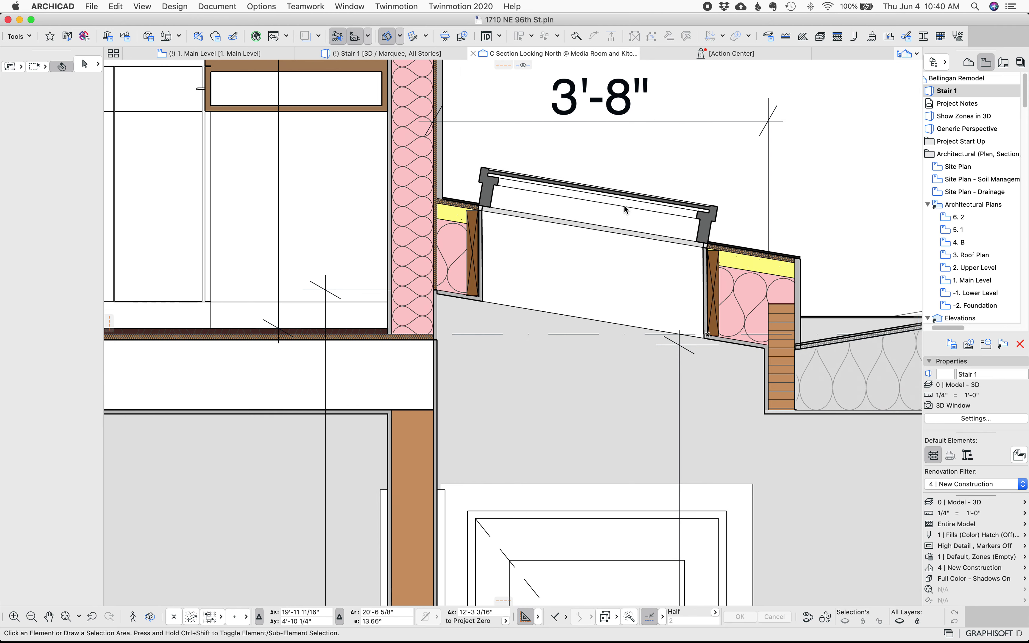
scroll(645, 287, up, 3)
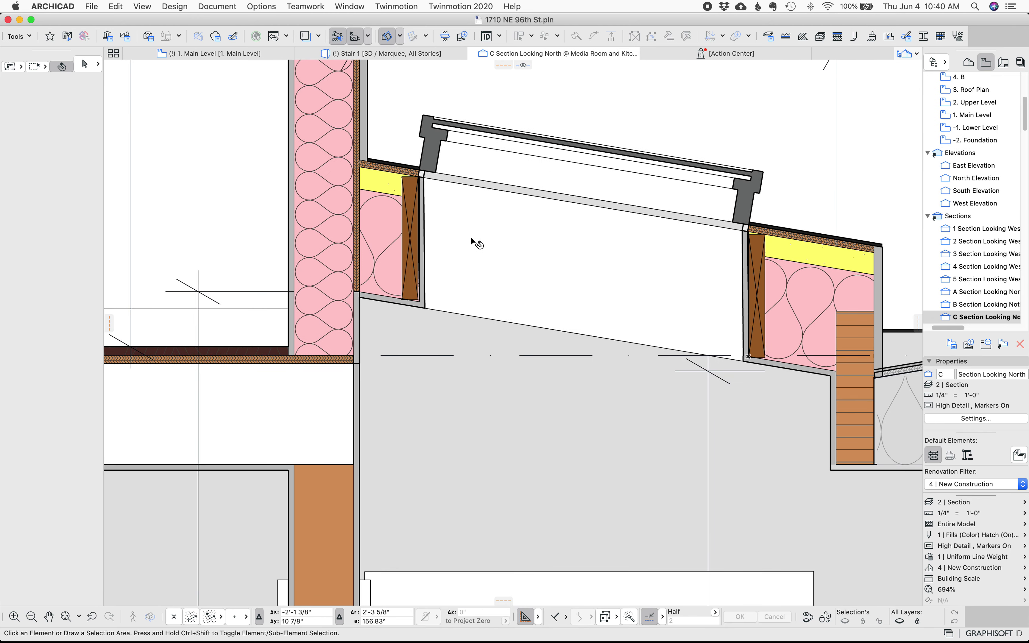
click(470, 237)
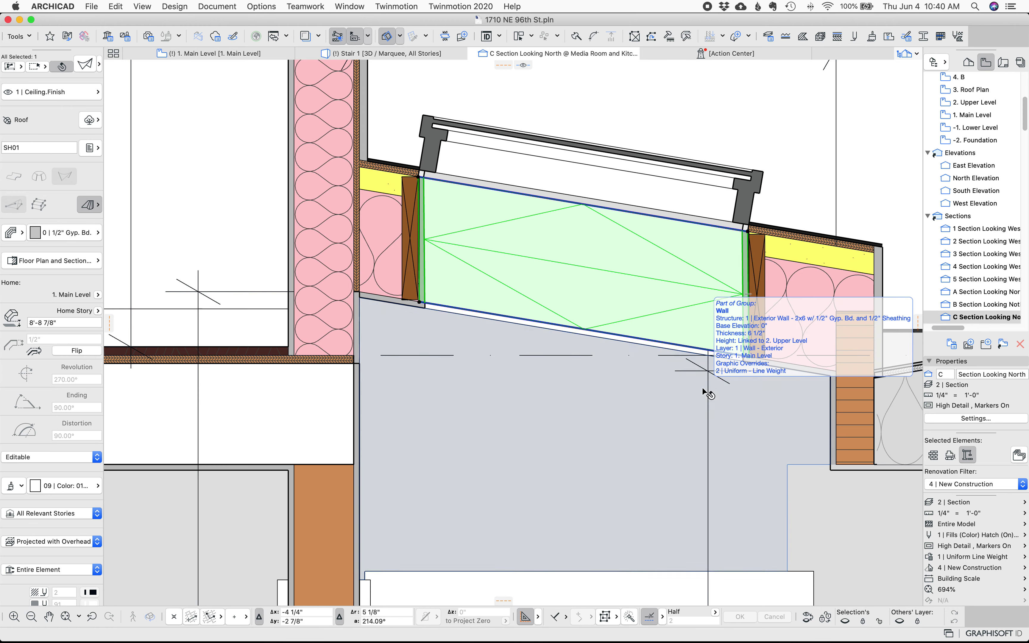
scroll(718, 374, up, 3)
scroll(697, 332, down, 2)
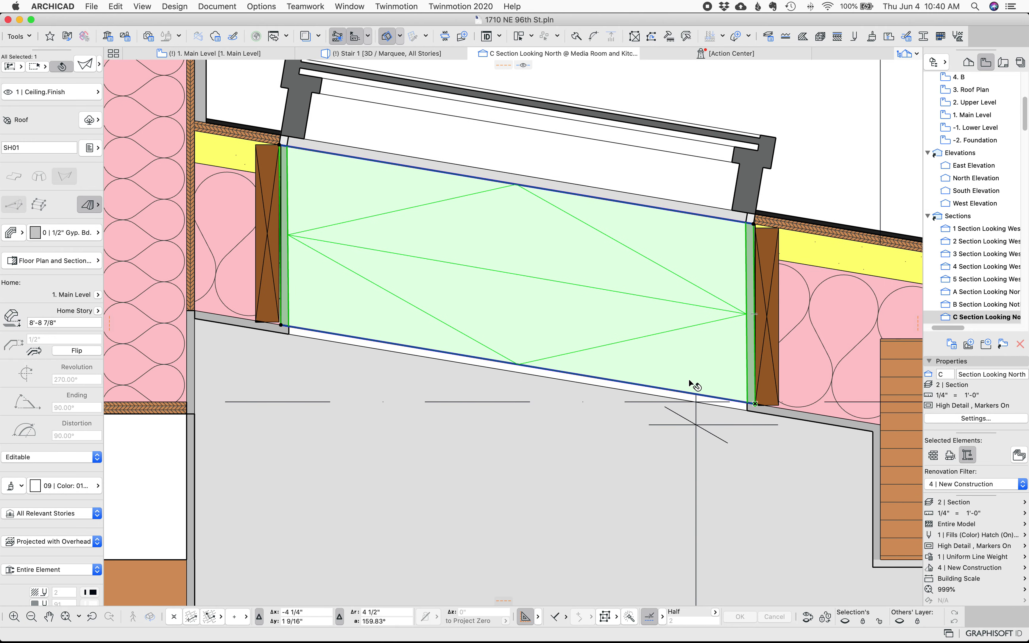
scroll(671, 366, down, 2)
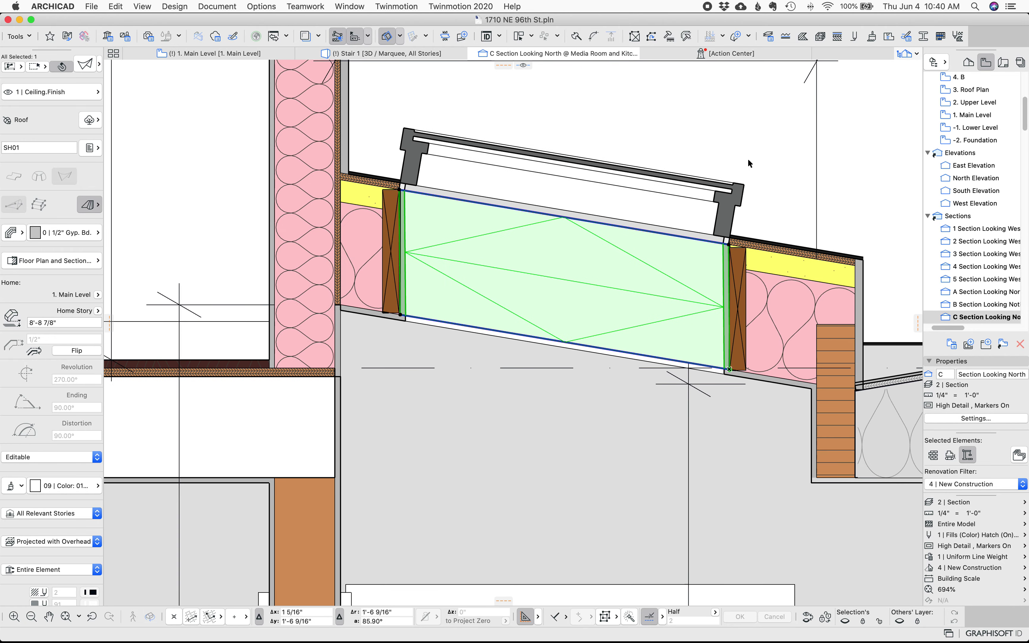
click(756, 151)
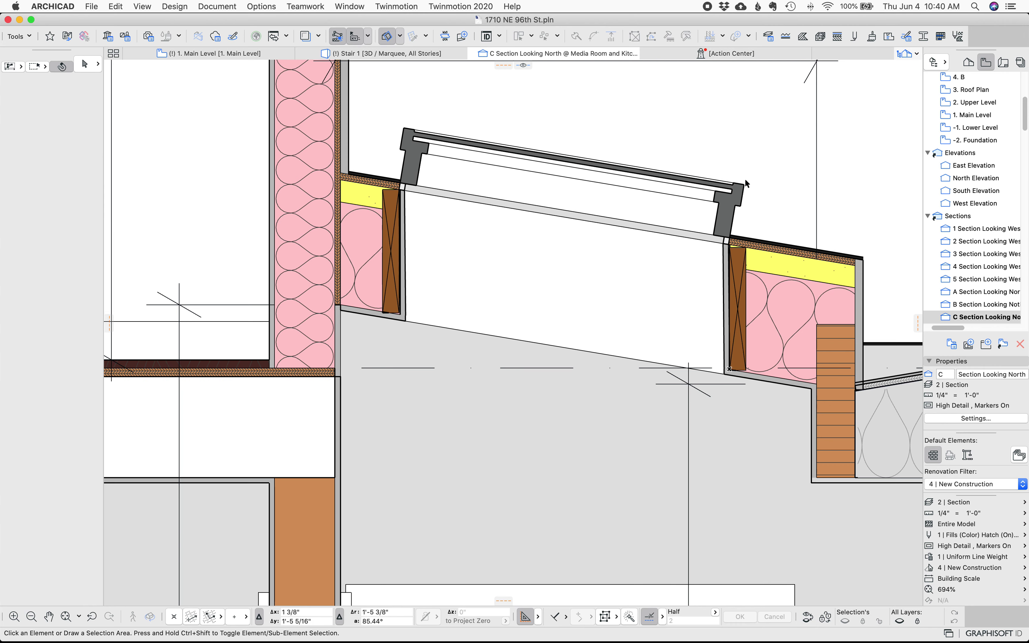
mouse_move(761, 638)
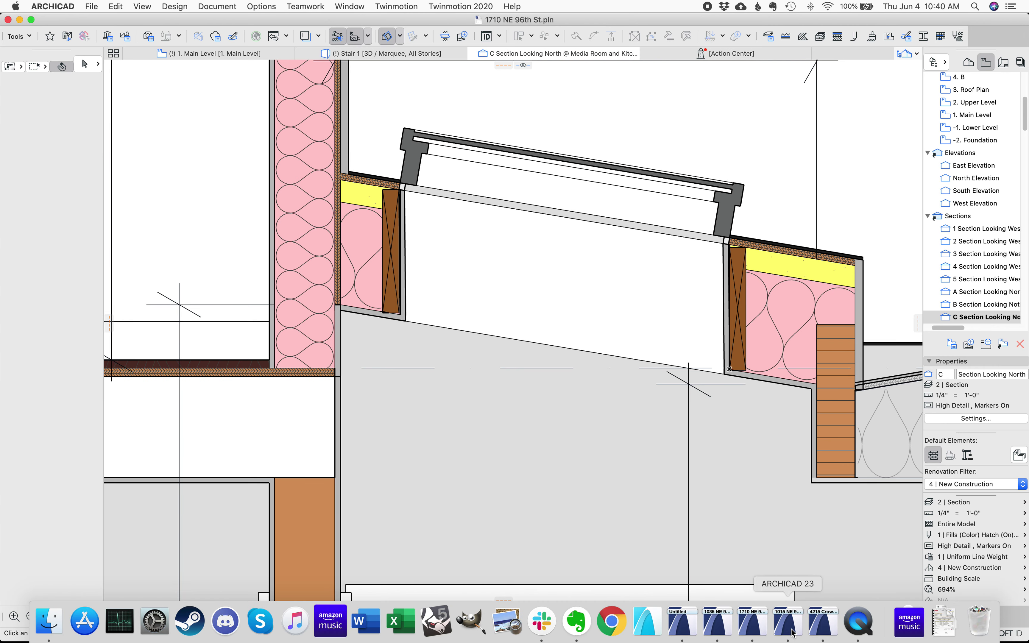
click(823, 621)
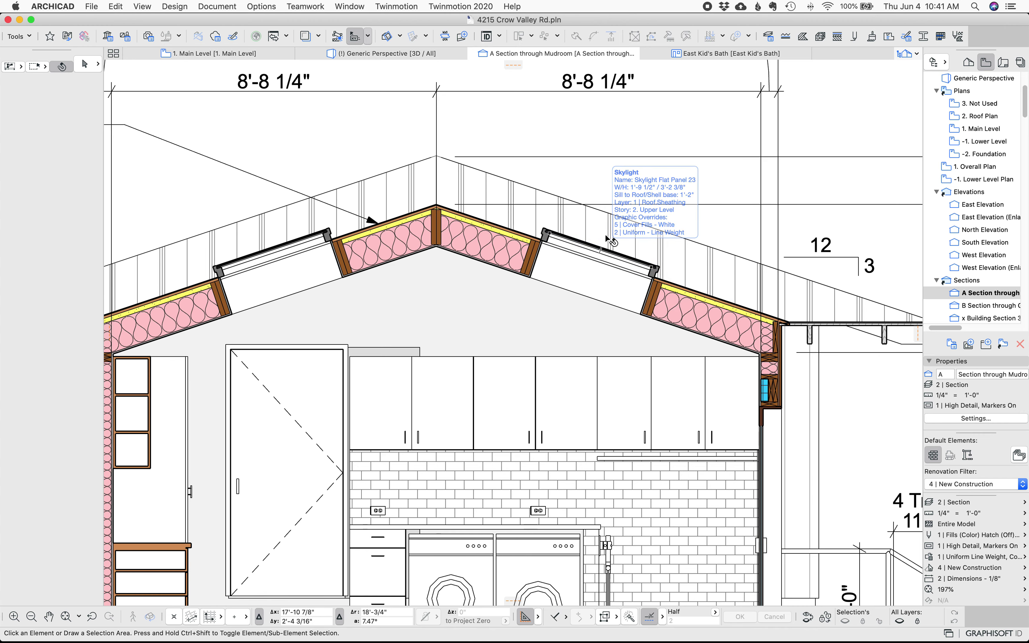
scroll(604, 233, down, 5)
click(725, 54)
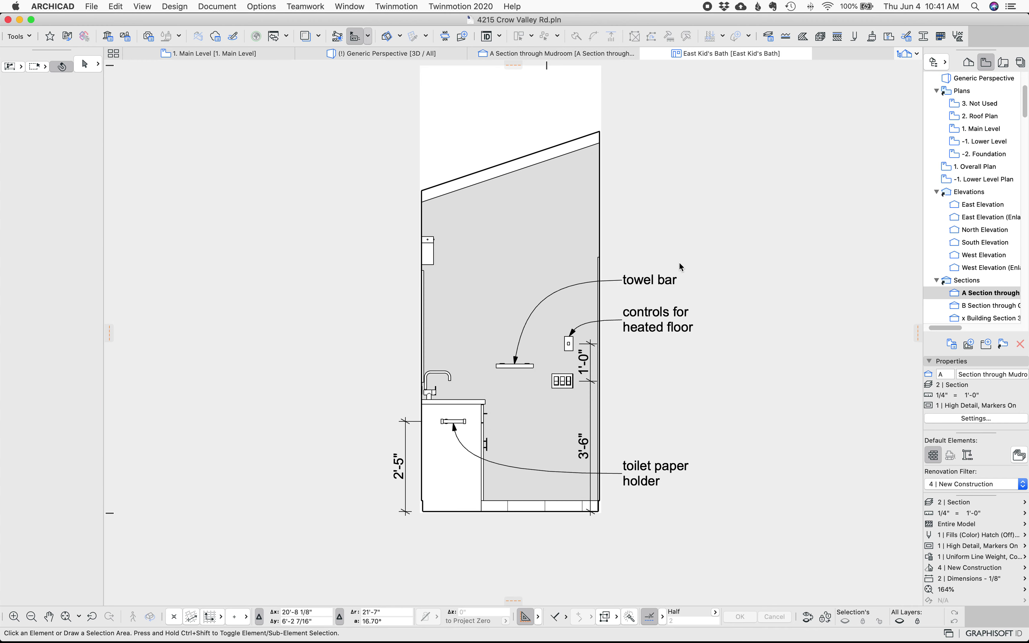
scroll(619, 356, up, 3)
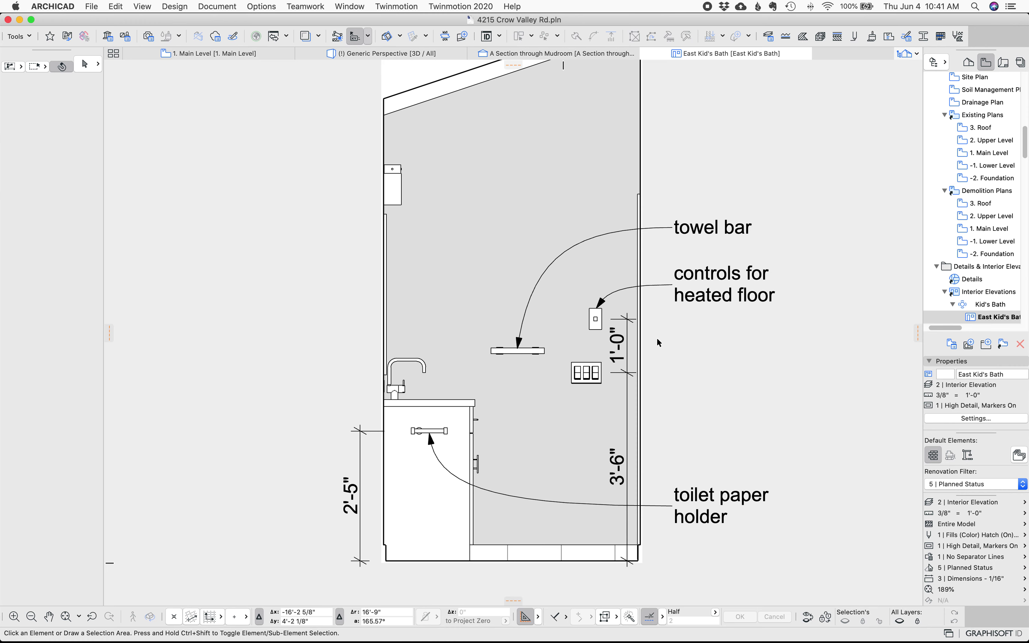
Select the ganged switch, zoom in, and select the heated-floor control box above it
scroll(568, 348, down, 2)
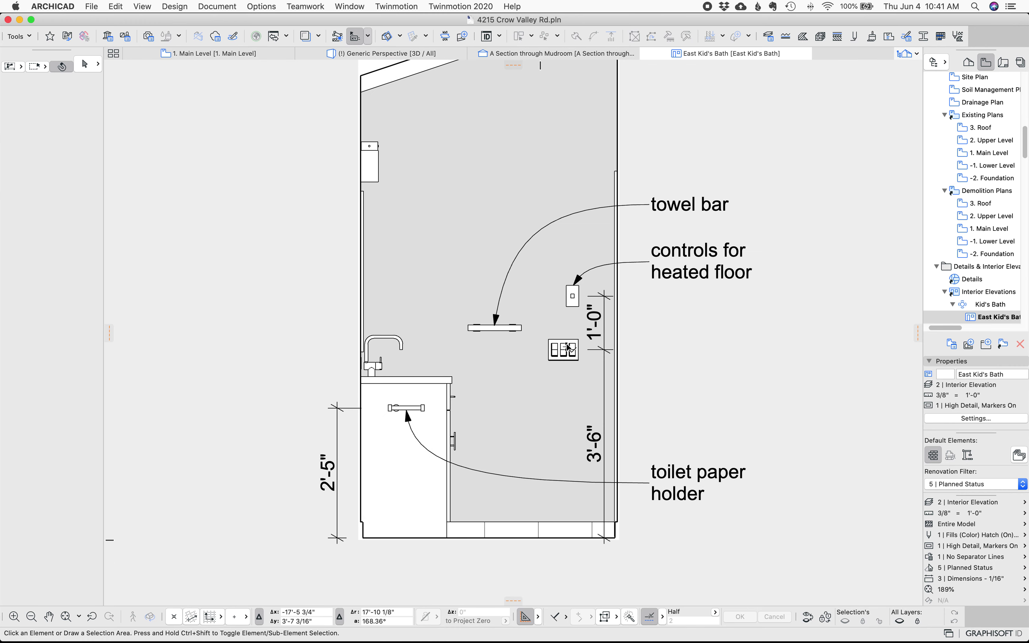
click(576, 348)
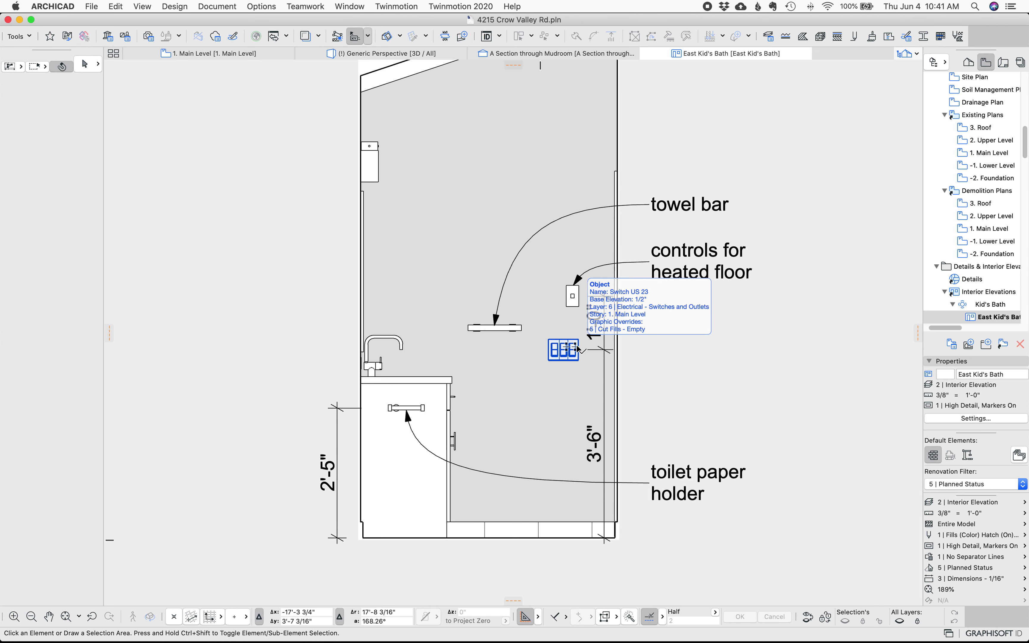
click(577, 348)
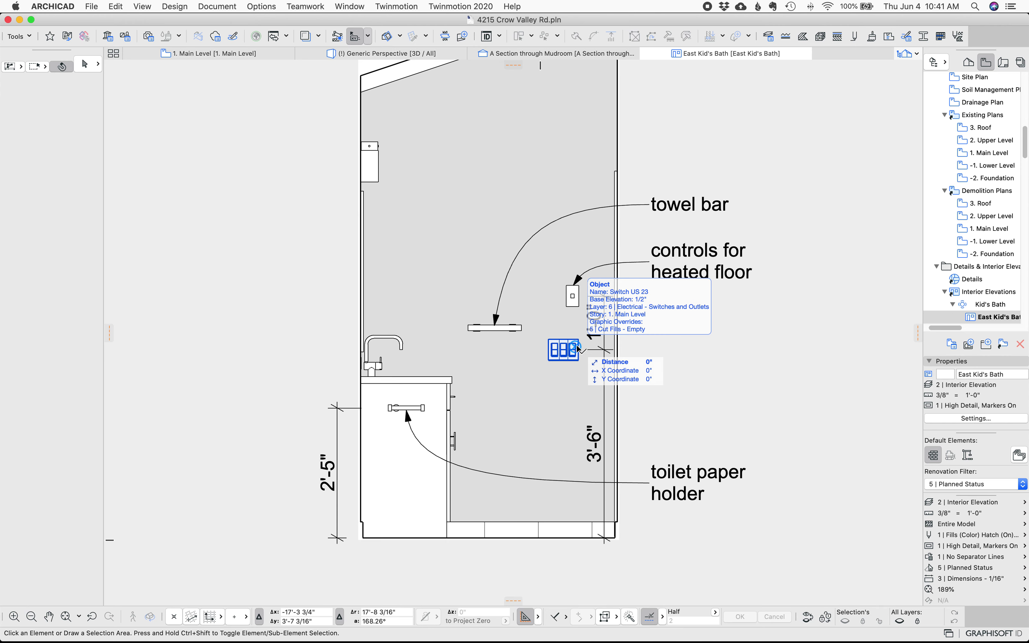
key(Escape)
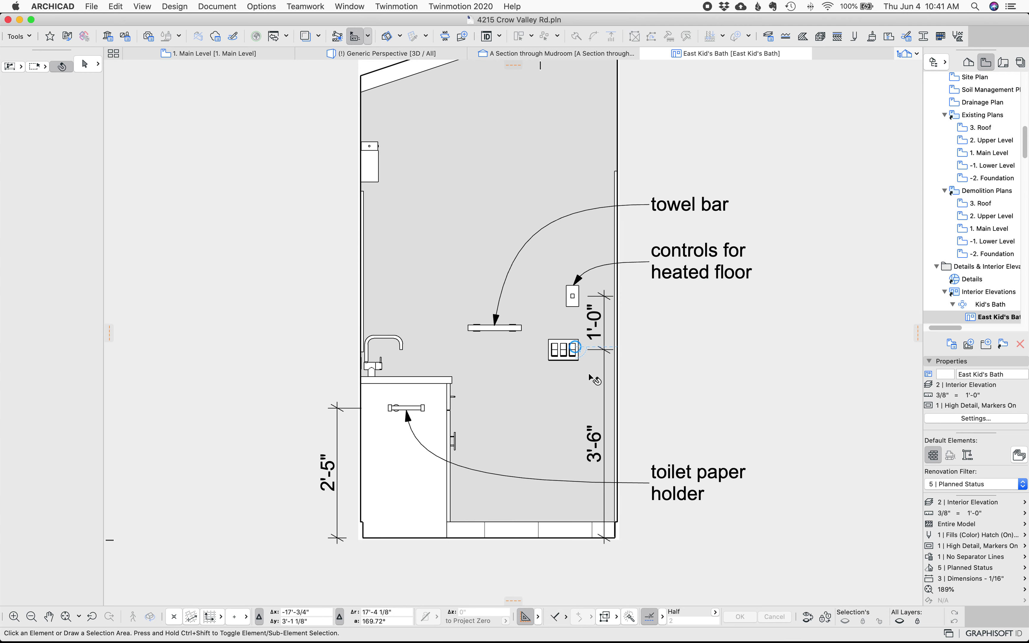
click(575, 348)
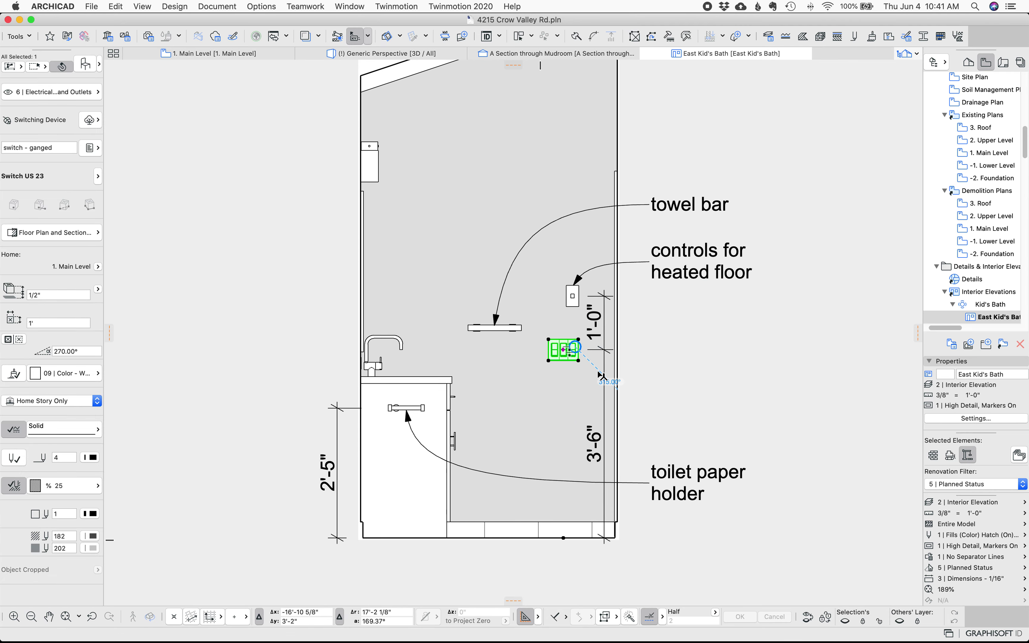
scroll(601, 374, up, 5)
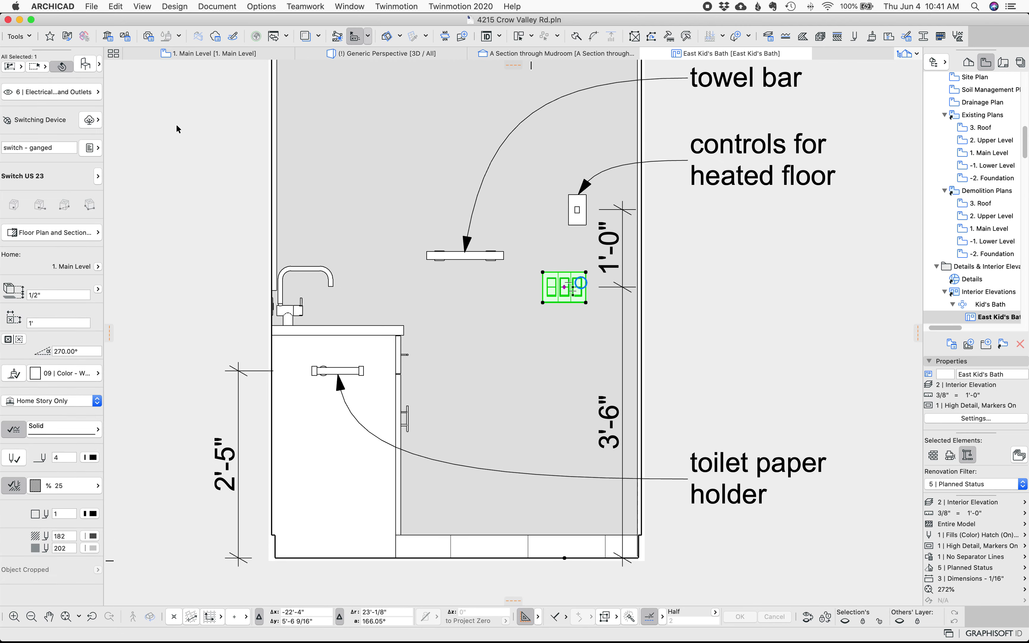
click(578, 212)
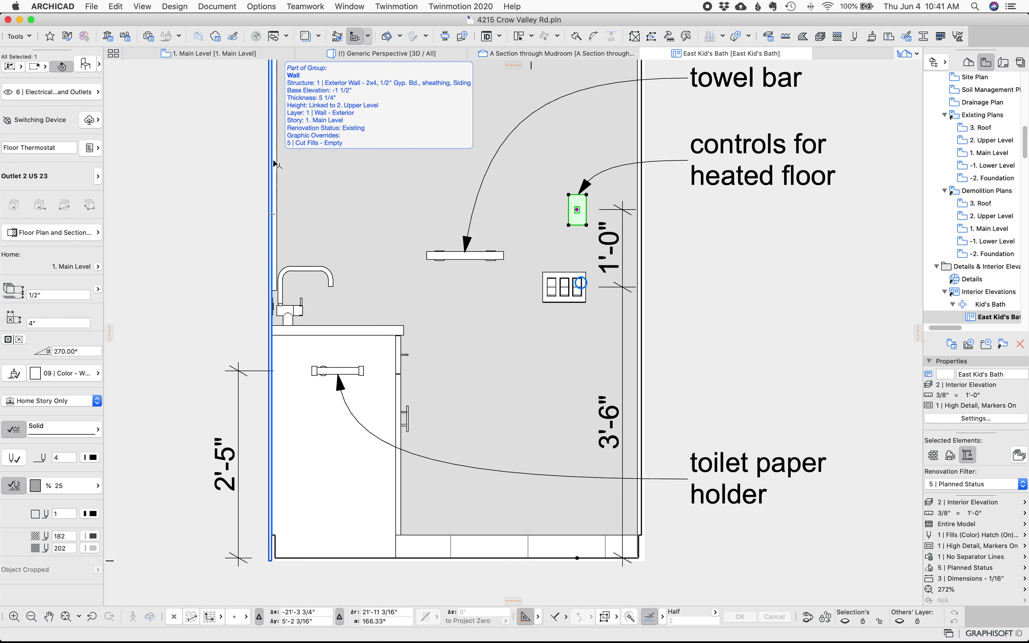
click(86, 65)
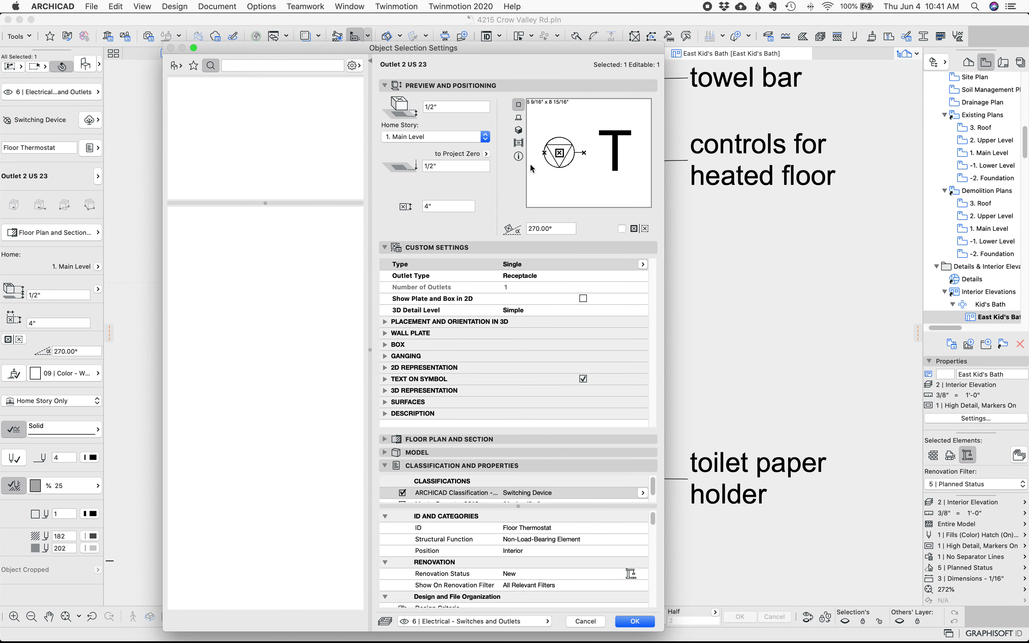
click(518, 129)
click(538, 279)
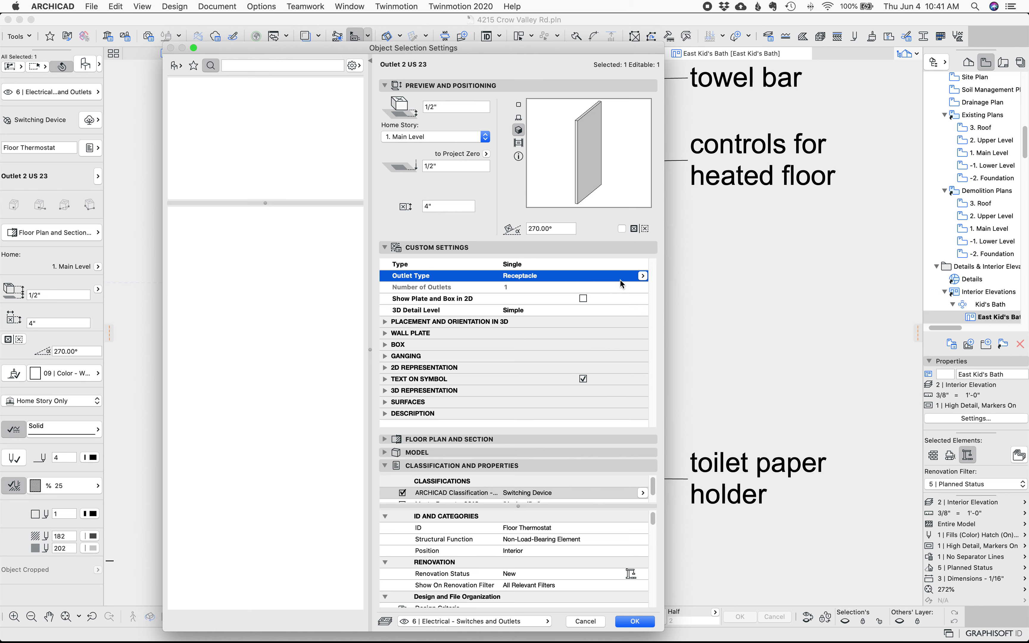
click(642, 276)
click(590, 175)
drag(589, 176, 620, 172)
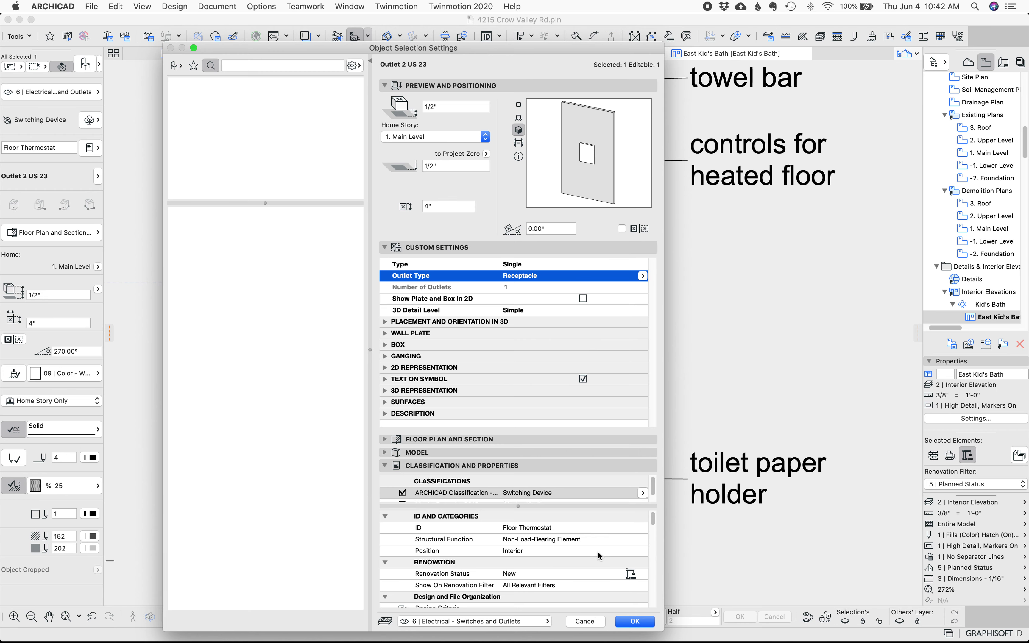
click(589, 621)
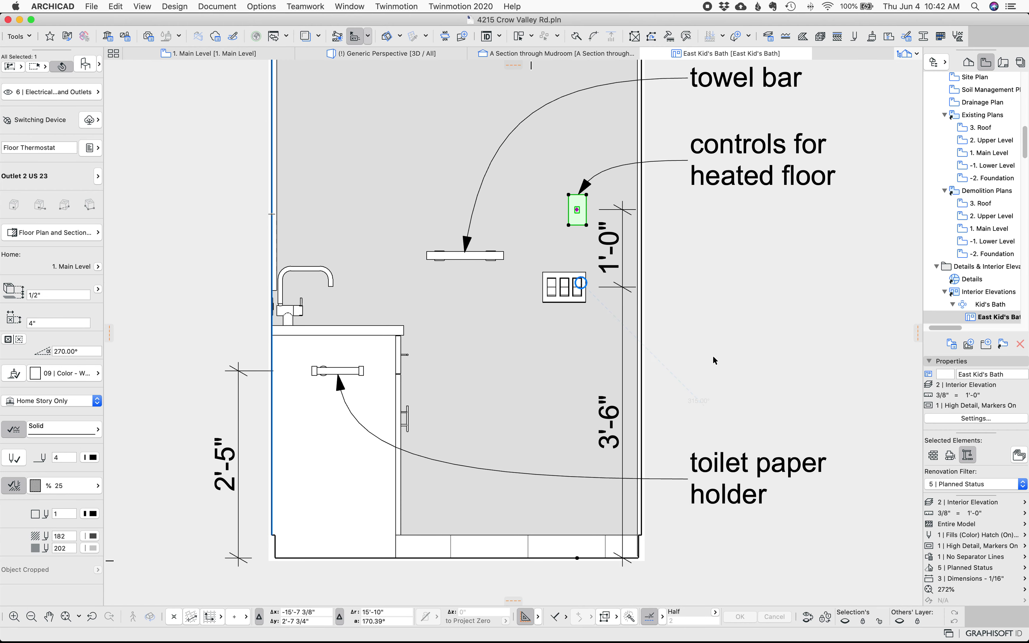
Select the towel bar, then the toilet paper holder on the vanity cabinet, and zoom in on it
scroll(695, 300, down, 5)
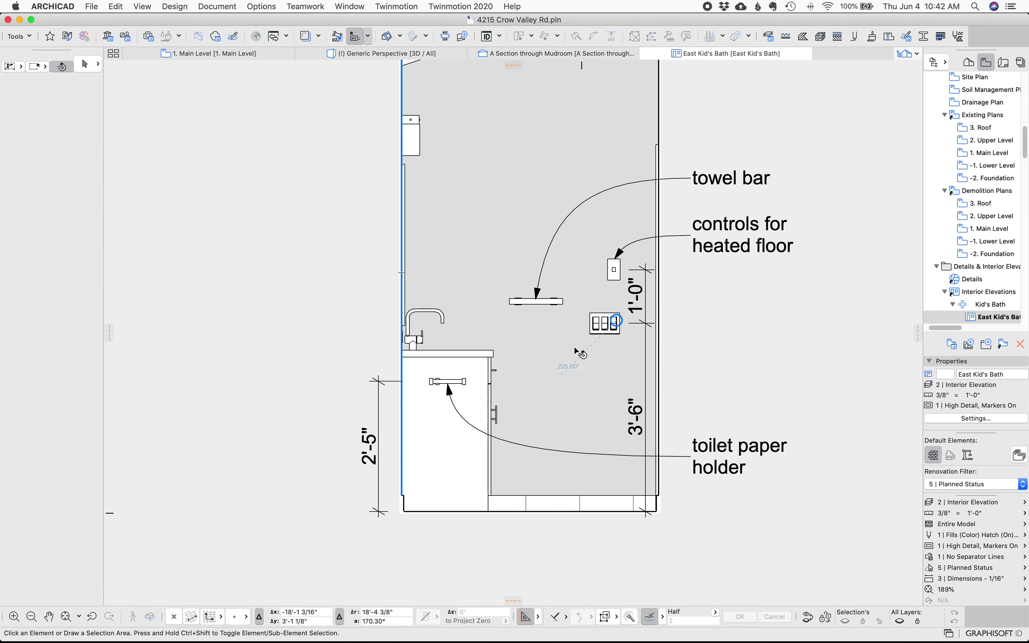
click(547, 339)
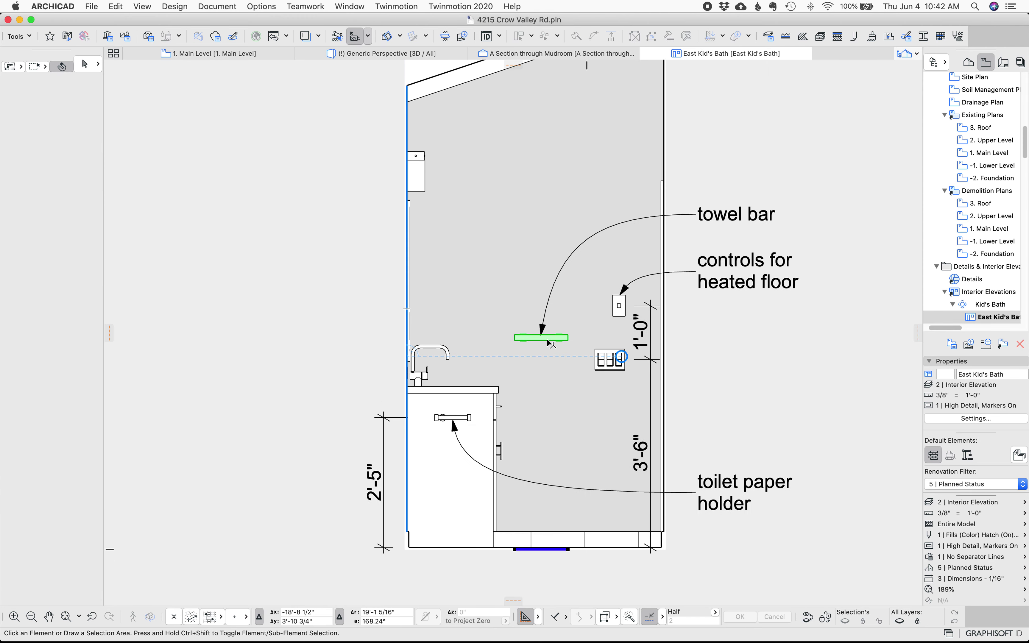
click(451, 418)
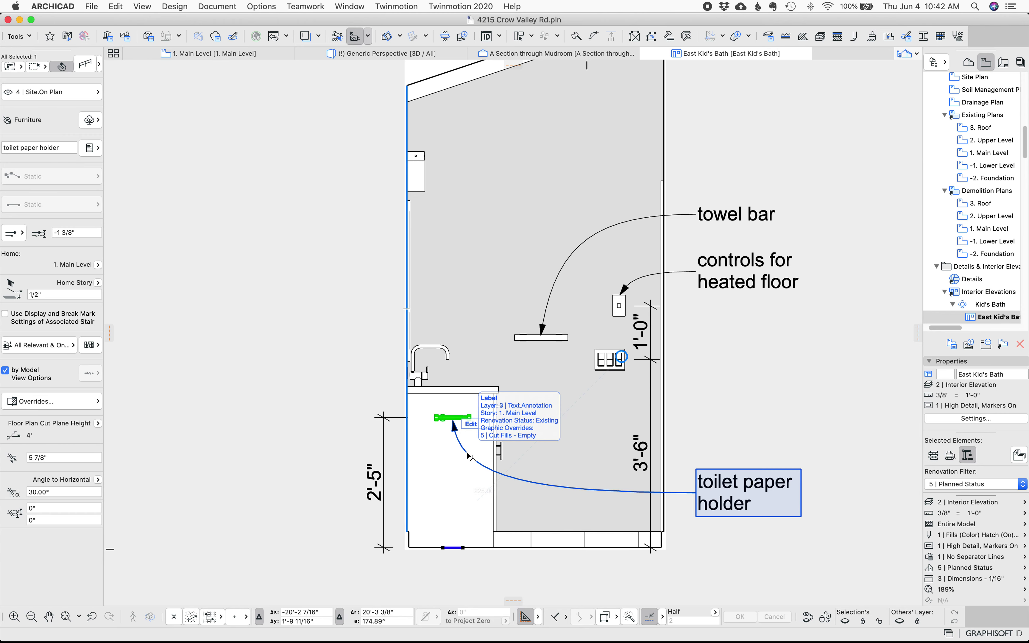
scroll(455, 468, up, 5)
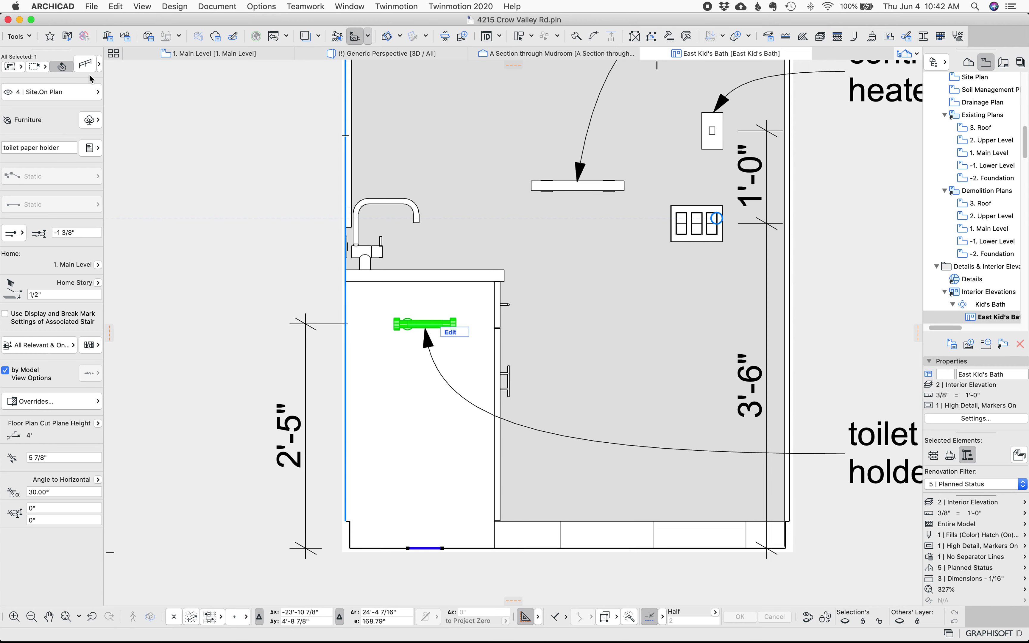
click(86, 66)
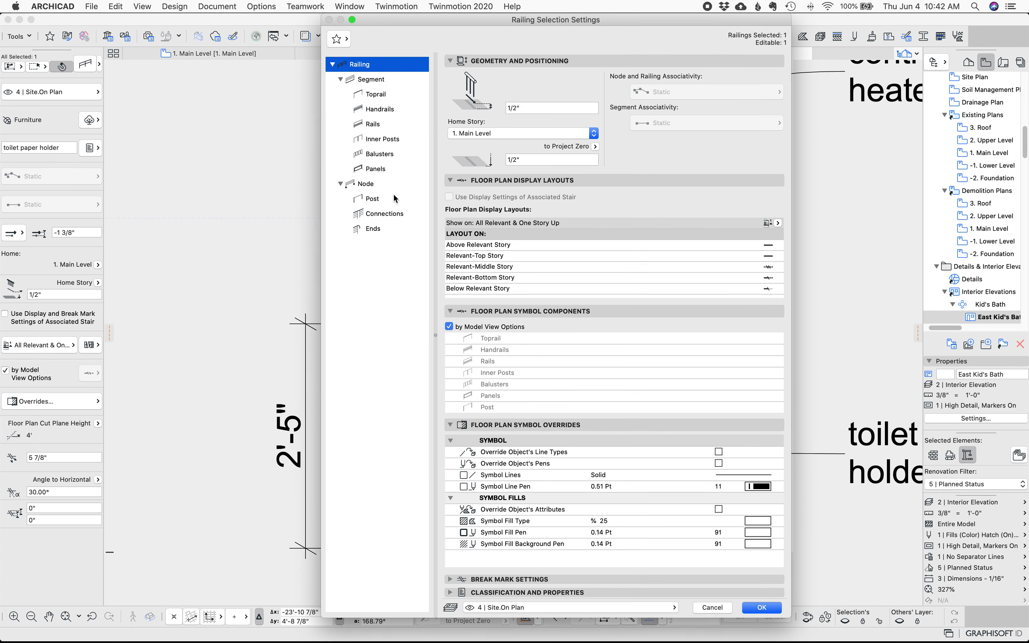
click(382, 95)
click(384, 109)
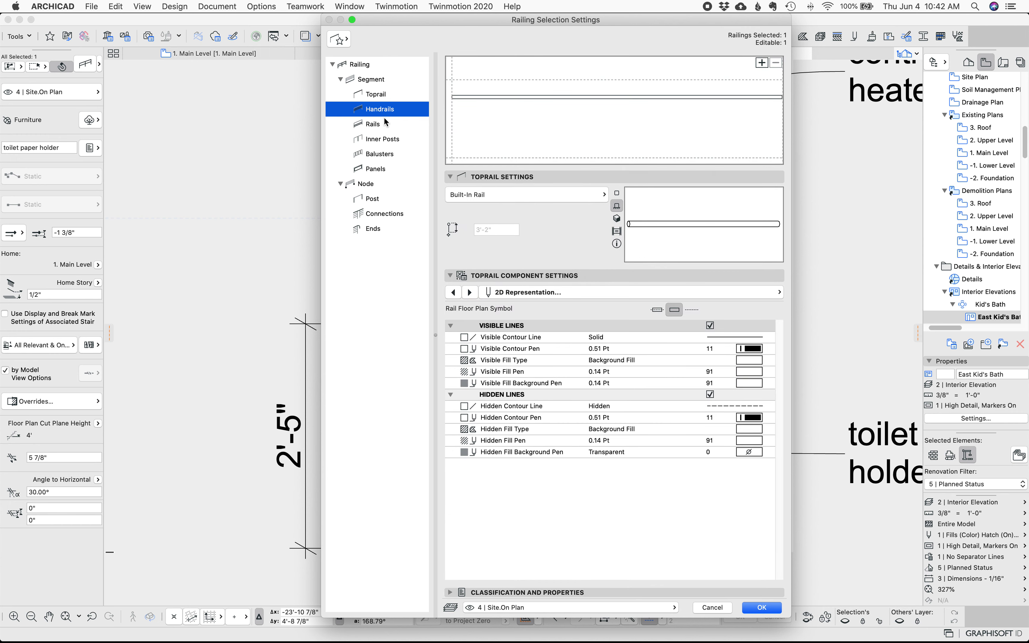
click(384, 123)
click(388, 109)
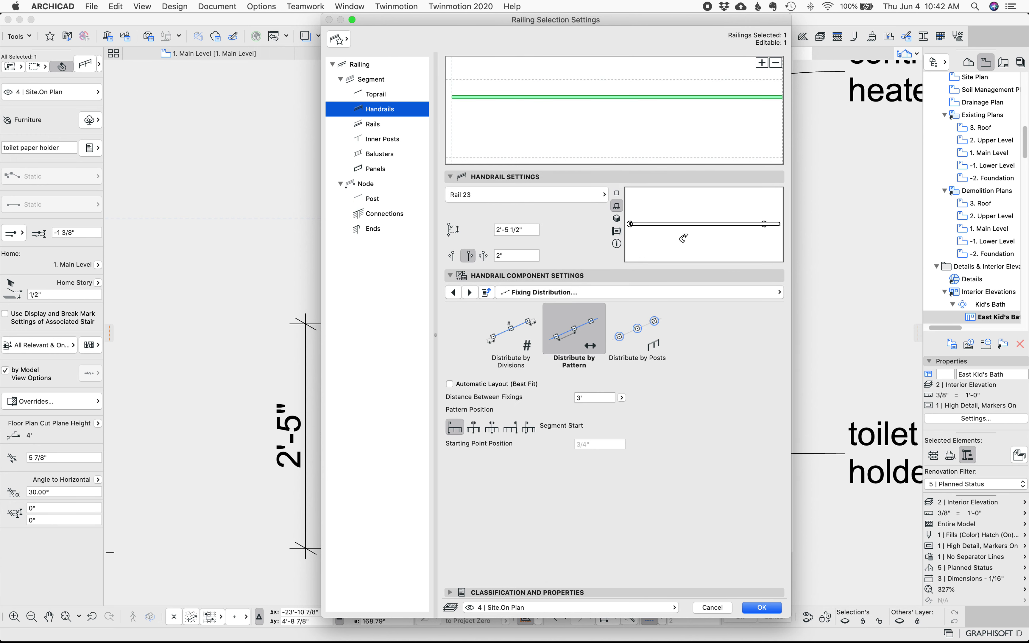
click(383, 226)
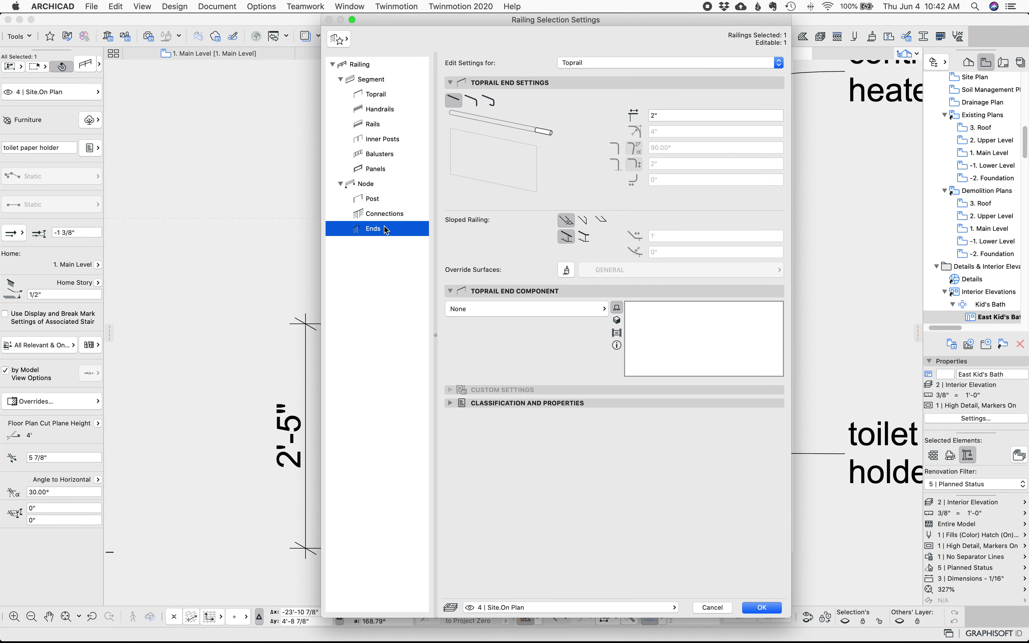
click(375, 215)
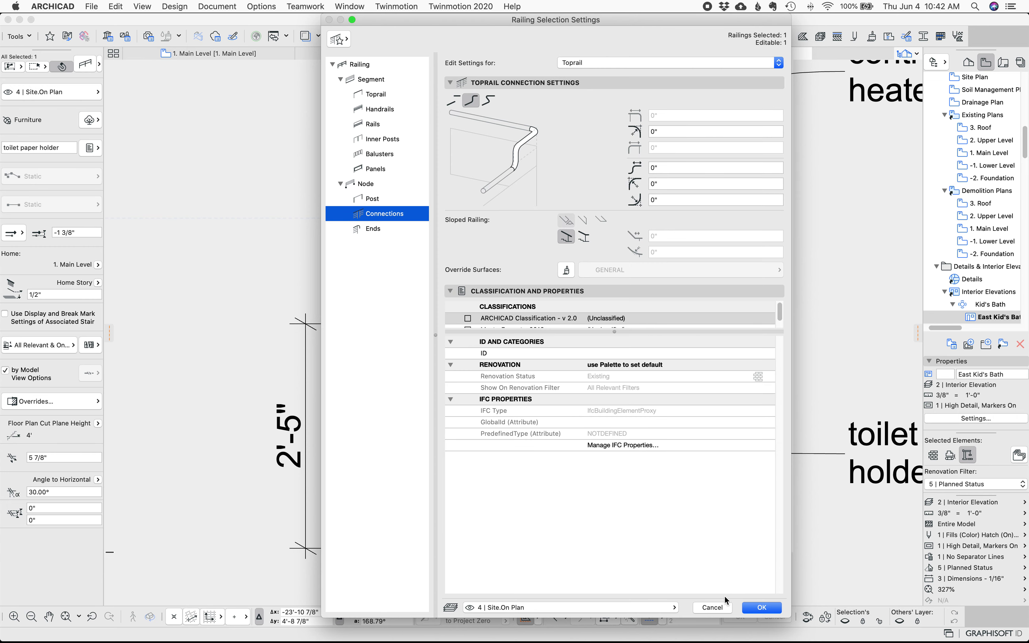
click(725, 608)
Bring the whole east wall back into view, then open the North Kid's Bath elevation from the Navigator
scroll(410, 327, up, 3)
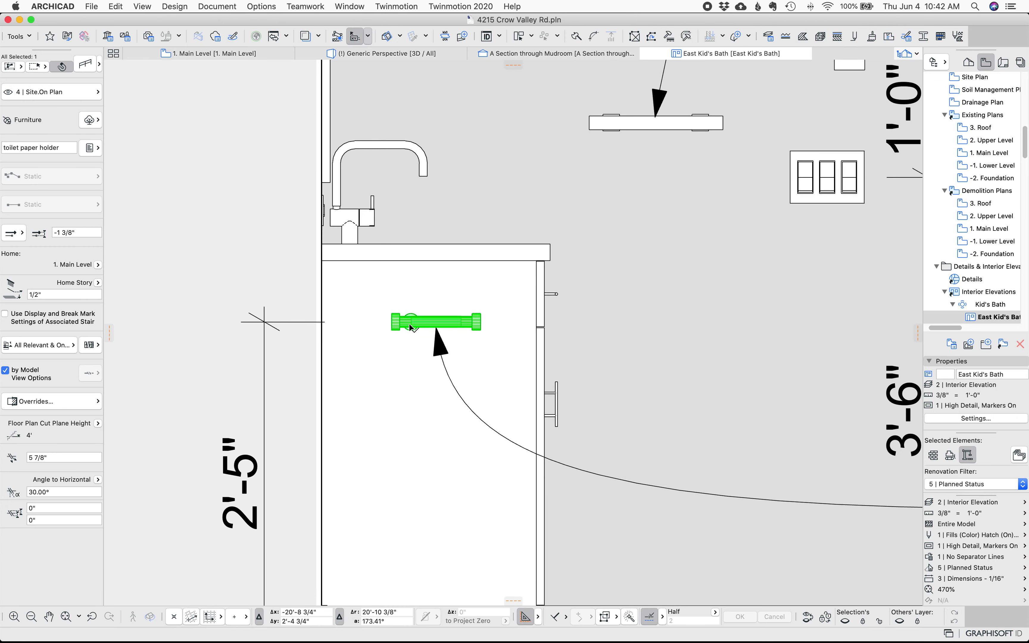
scroll(412, 263, down, 4)
middle_drag(553, 227, 553, 286)
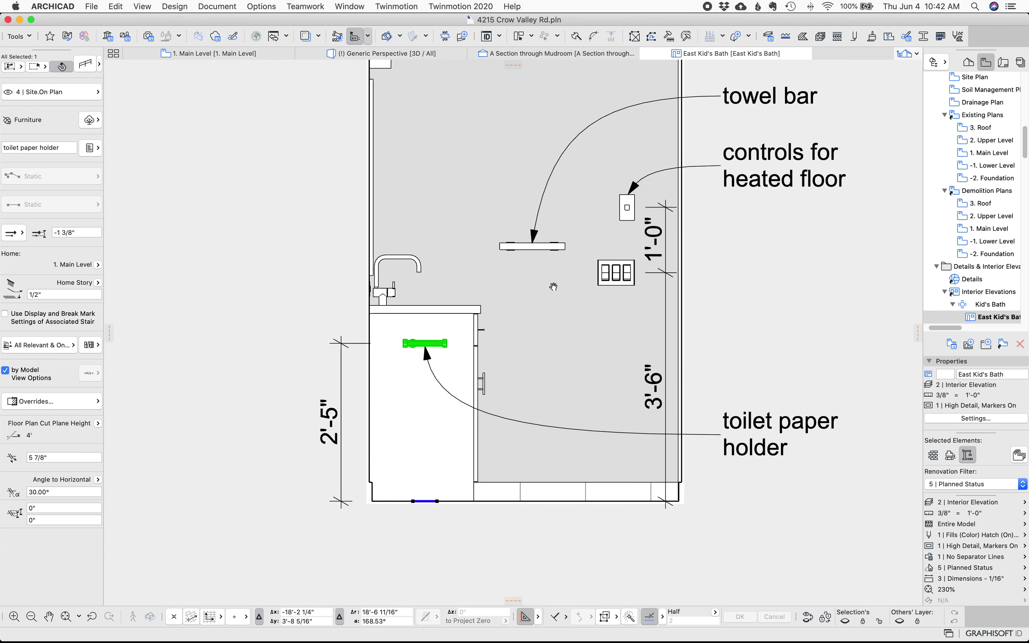
scroll(553, 286, down, 2)
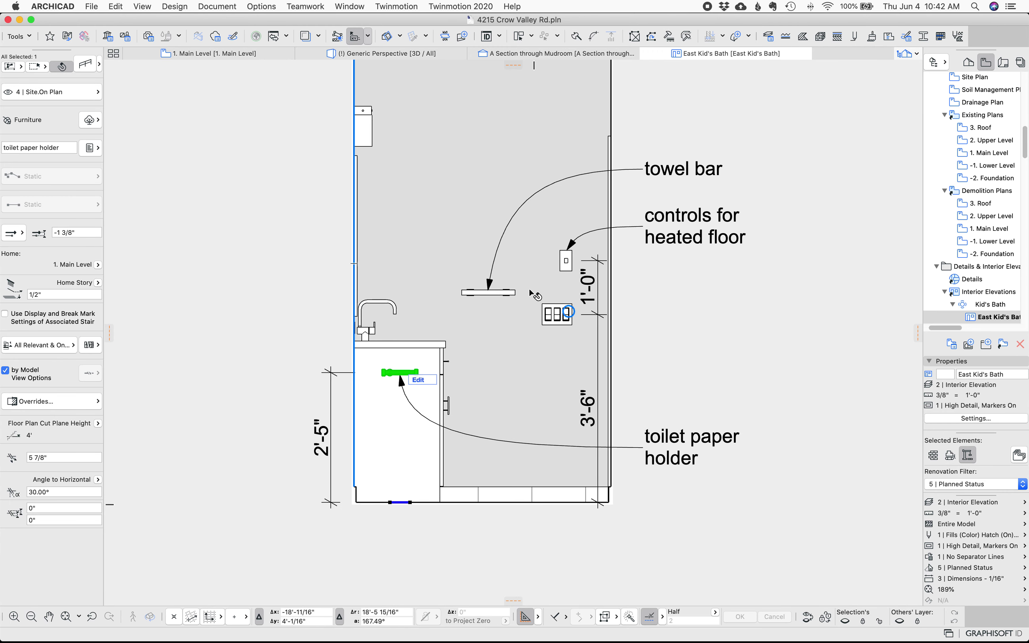
scroll(1000, 264, down, 3)
double_click(997, 264)
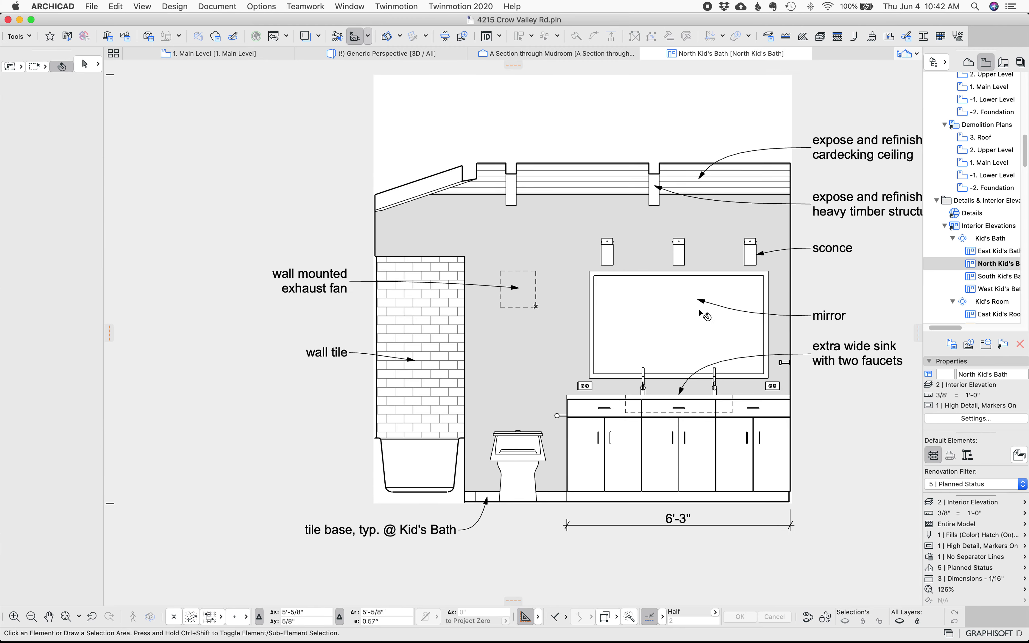
scroll(701, 313, up, 4)
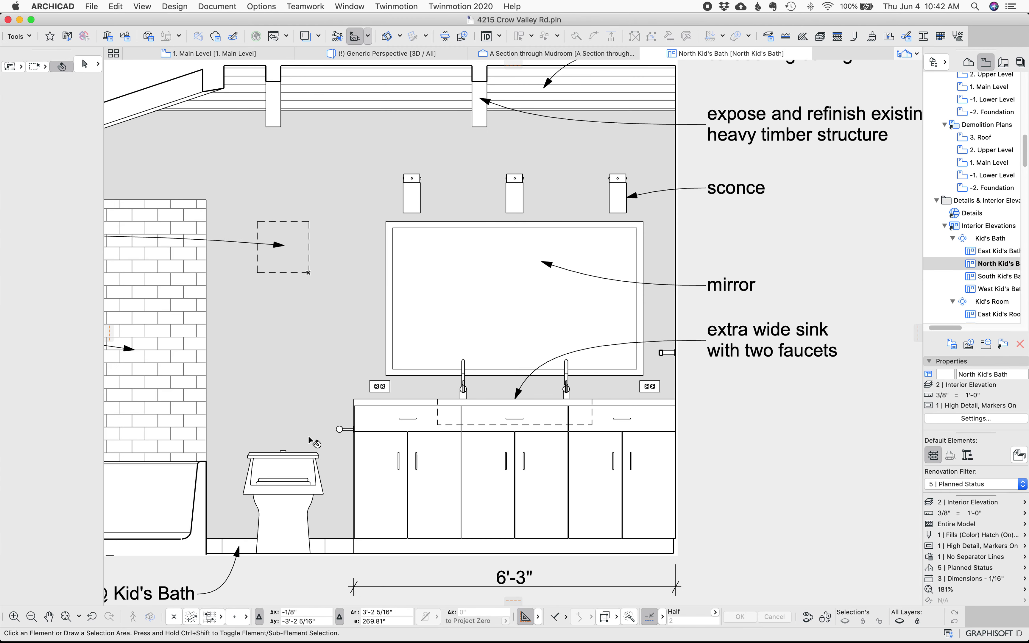
Inspect the toilet paper holder, vanity cabinet and sconce, then open the mirror's object settings
click(340, 429)
scroll(345, 452, down, 1)
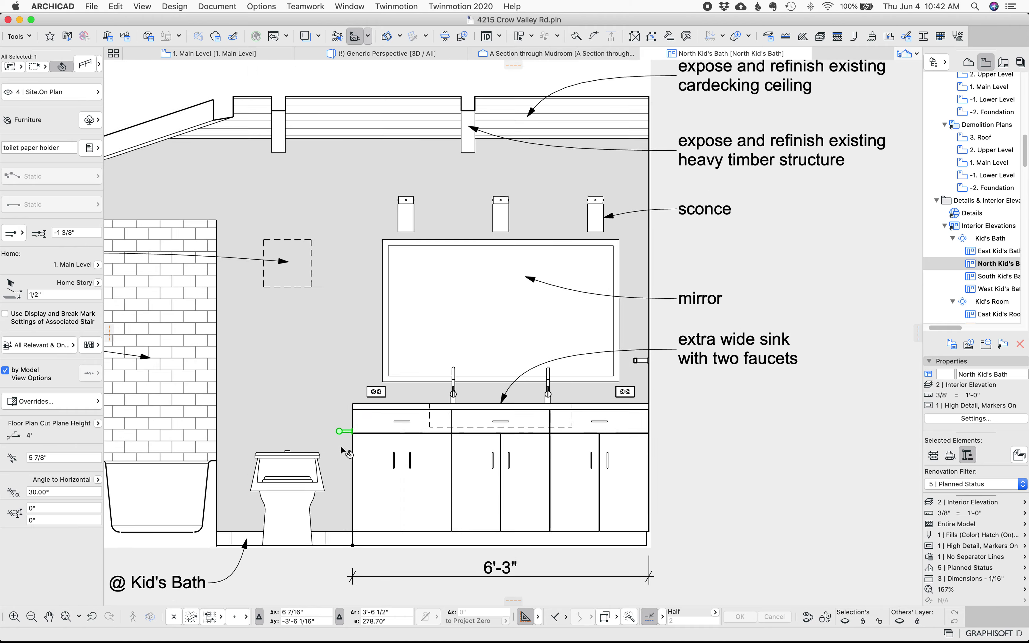
scroll(345, 452, down, 2)
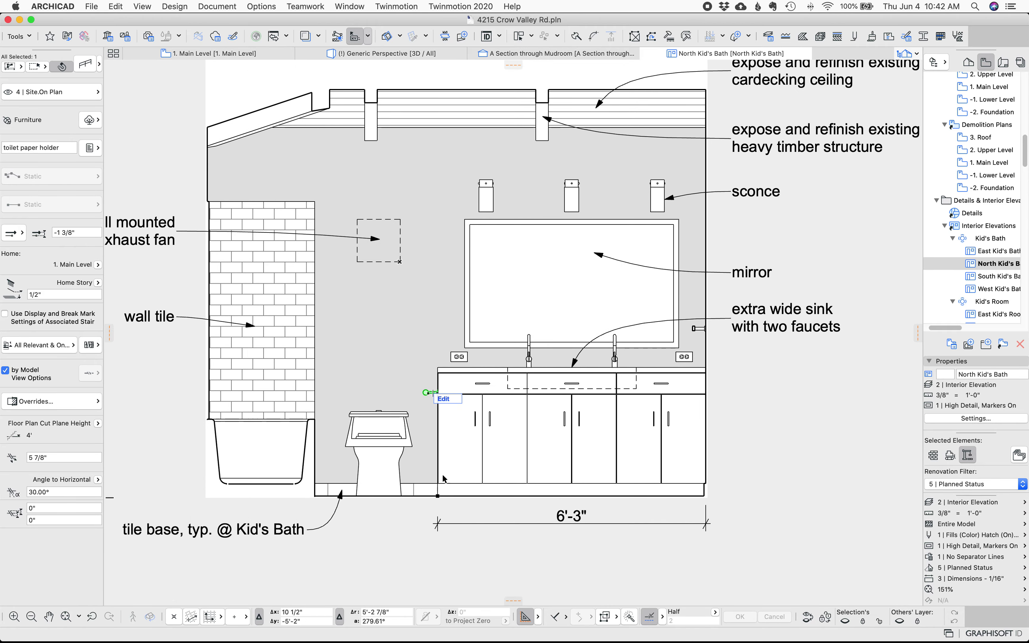
click(480, 467)
click(661, 199)
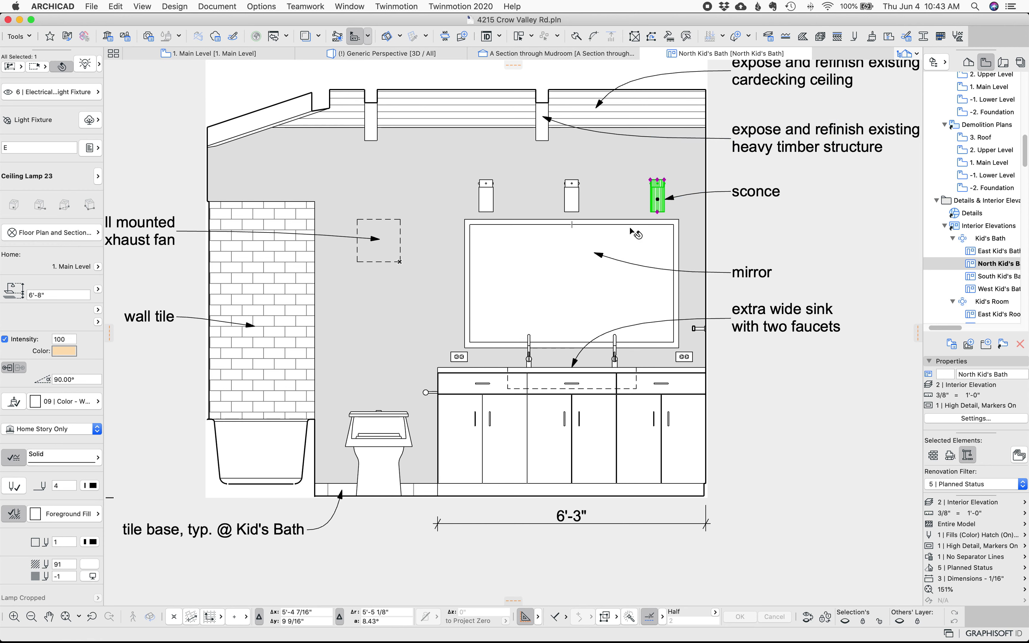
click(565, 245)
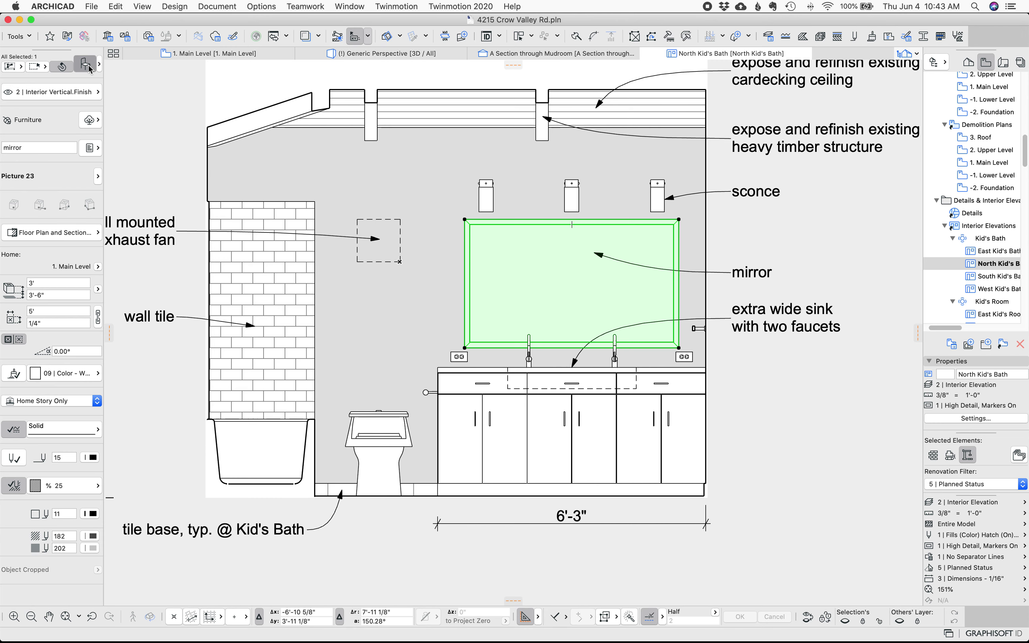
key(super+t)
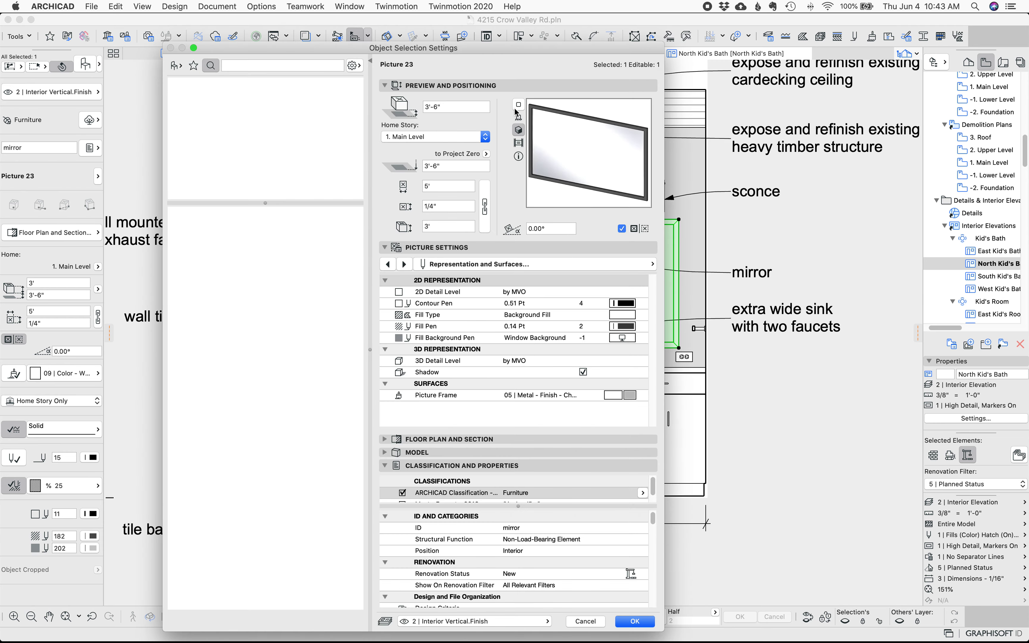
Preview the mirror in 2D and 3D, check its Simple Frame style and Mirror.jpg picture, then cancel
click(518, 116)
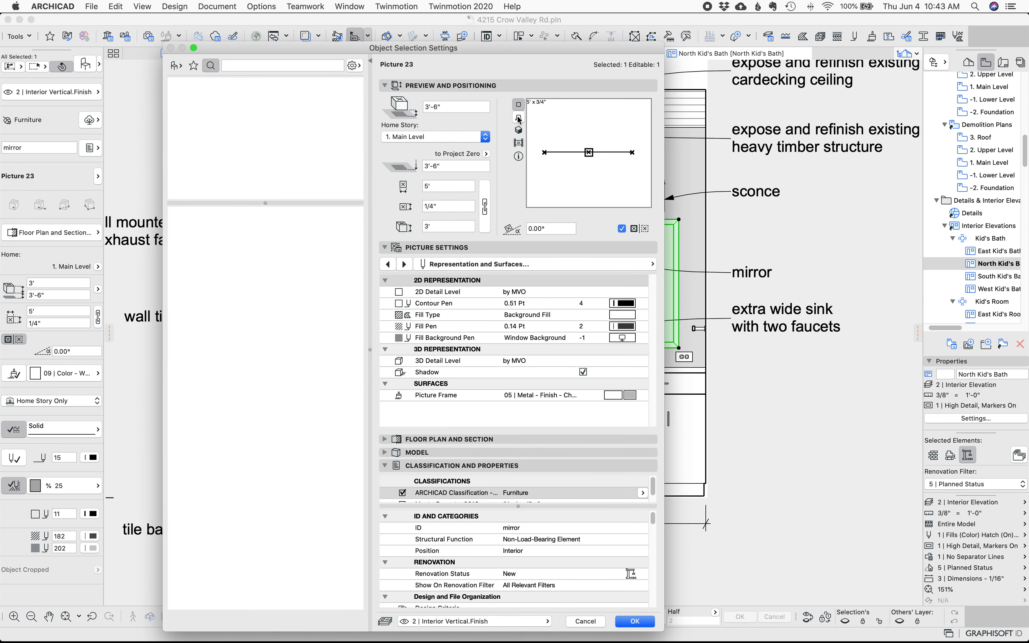
click(518, 130)
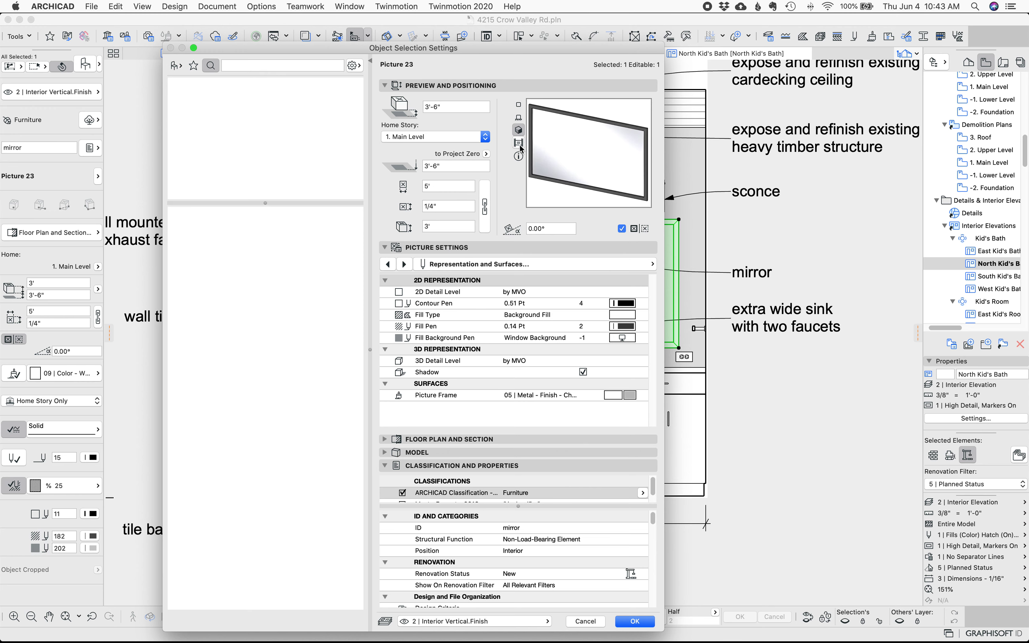
click(388, 264)
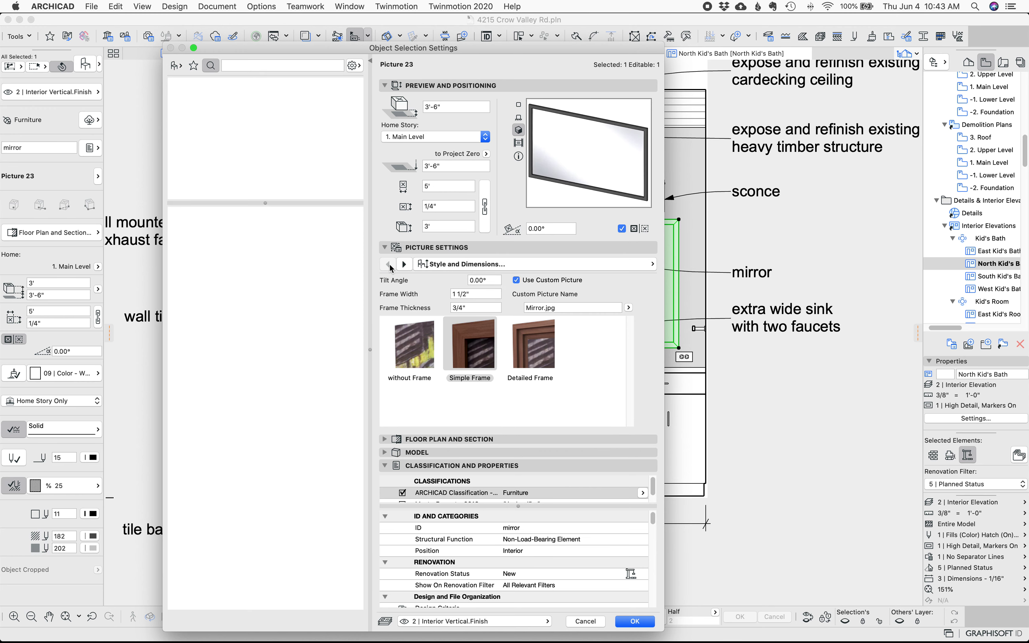
click(560, 309)
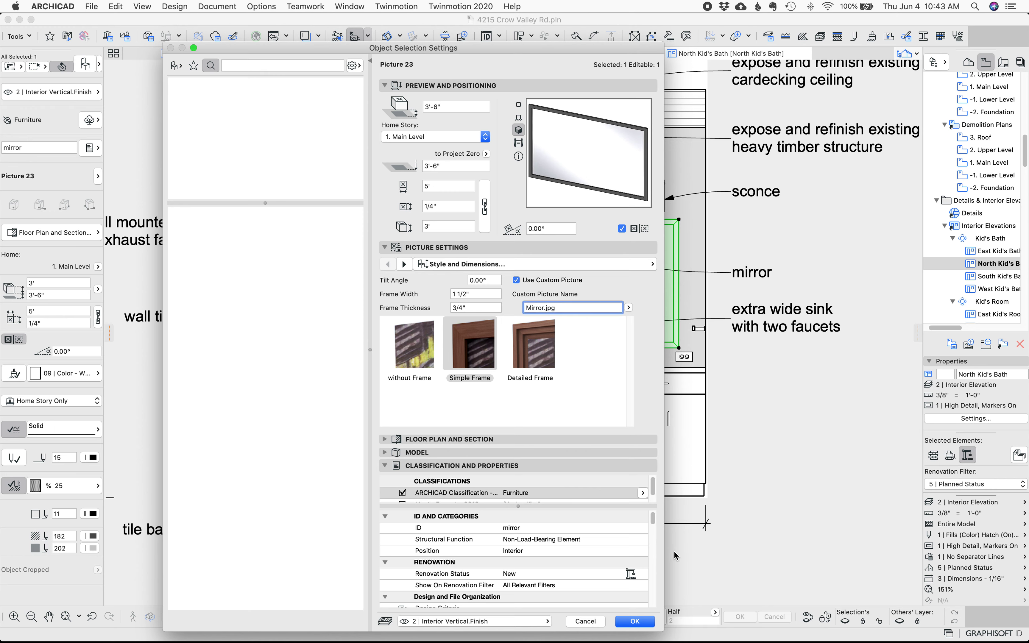
click(590, 624)
Deselect the mirror, inspect the outlet beside the vanity, and open the South Kid's Bath elevation
key(Escape)
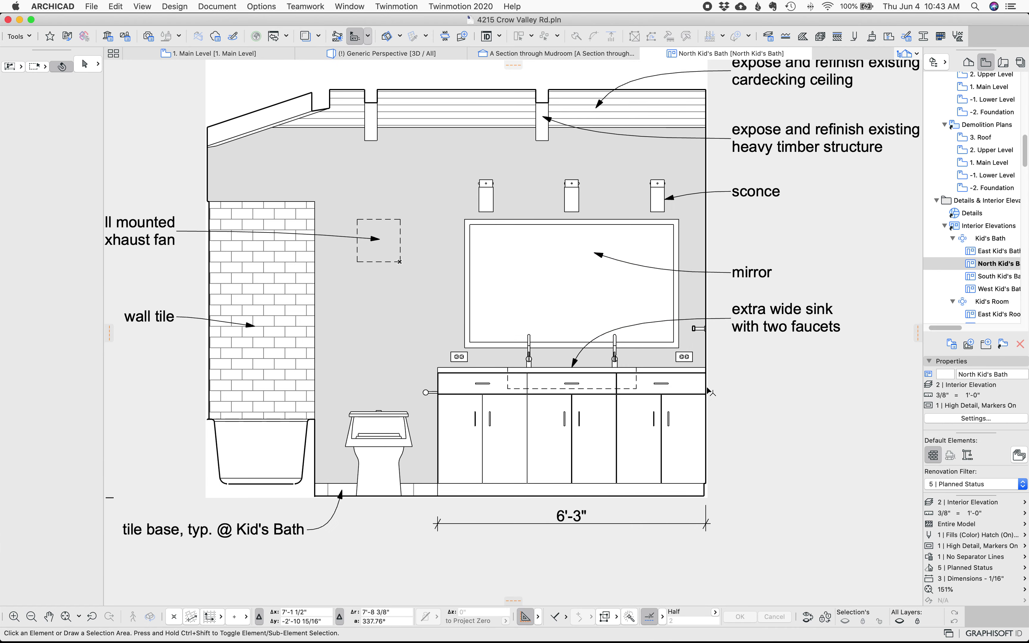
click(685, 372)
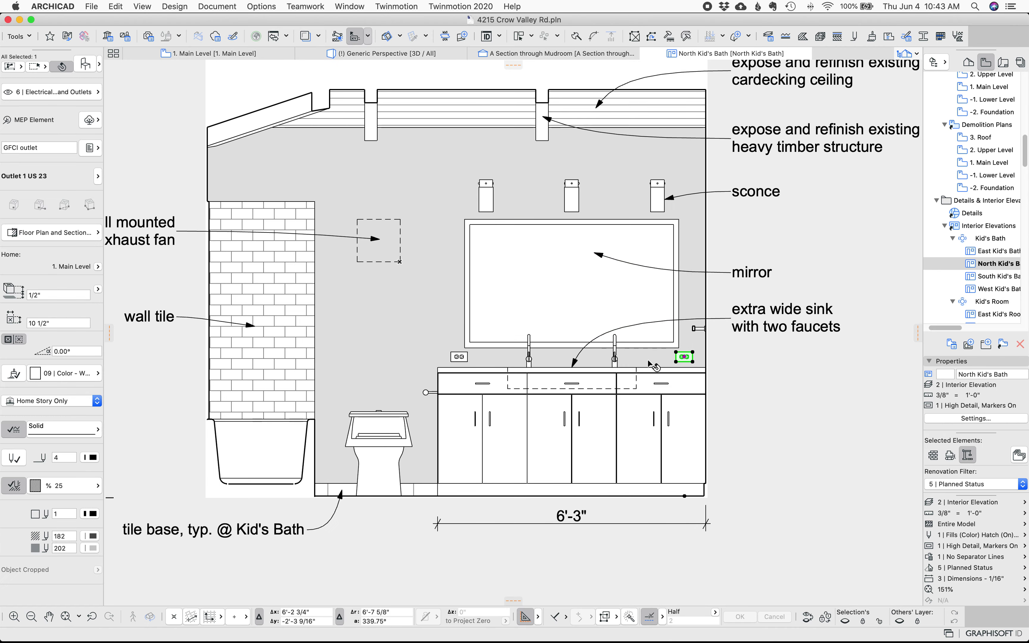
click(755, 377)
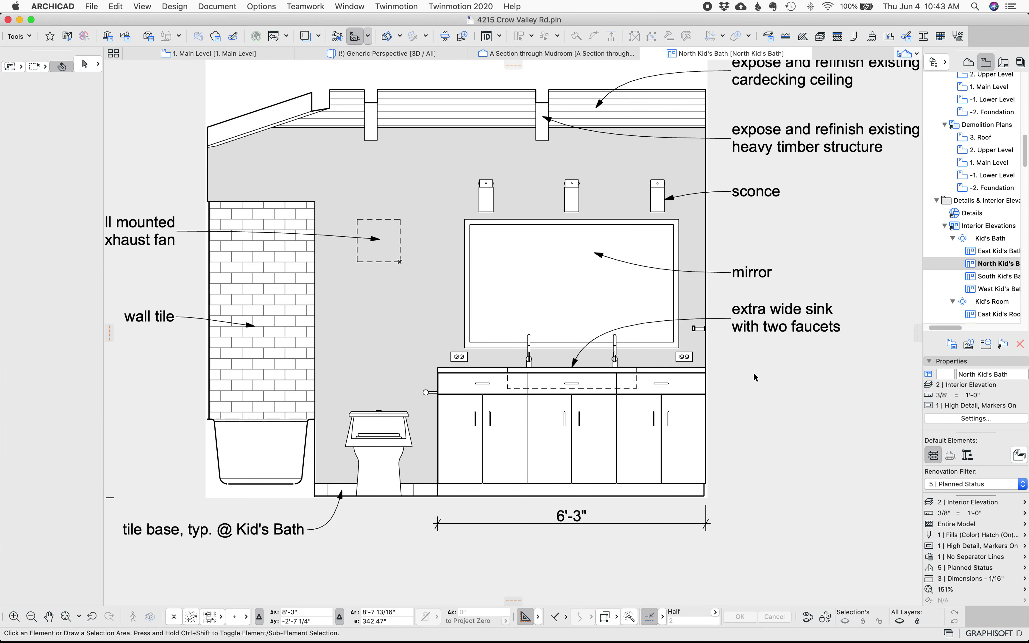
click(998, 277)
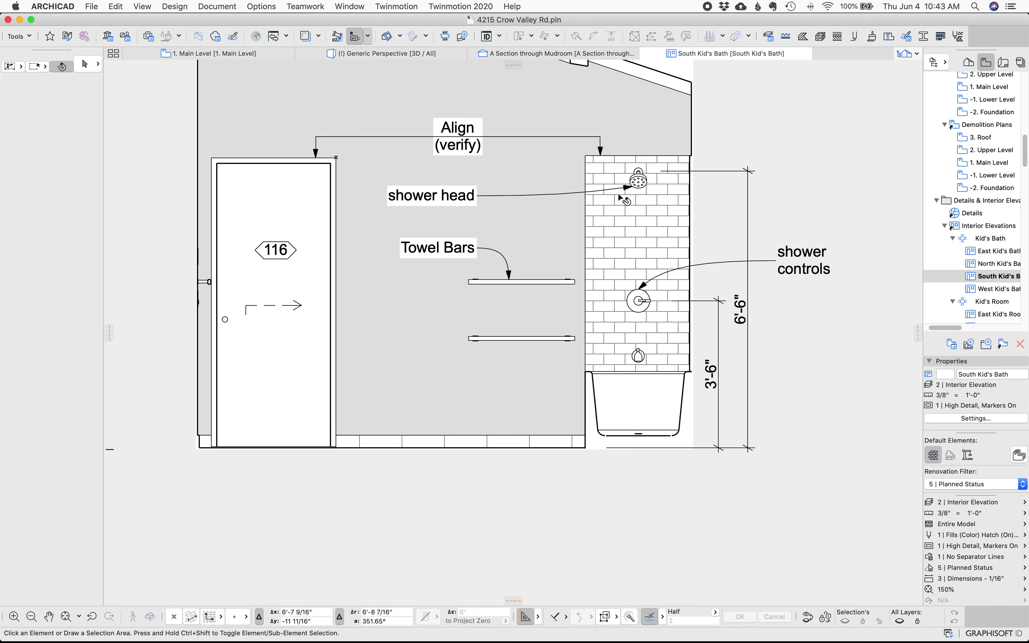
Select the shower head, controls and floor railing, then open the West Kid's Bath elevation
click(638, 180)
click(637, 308)
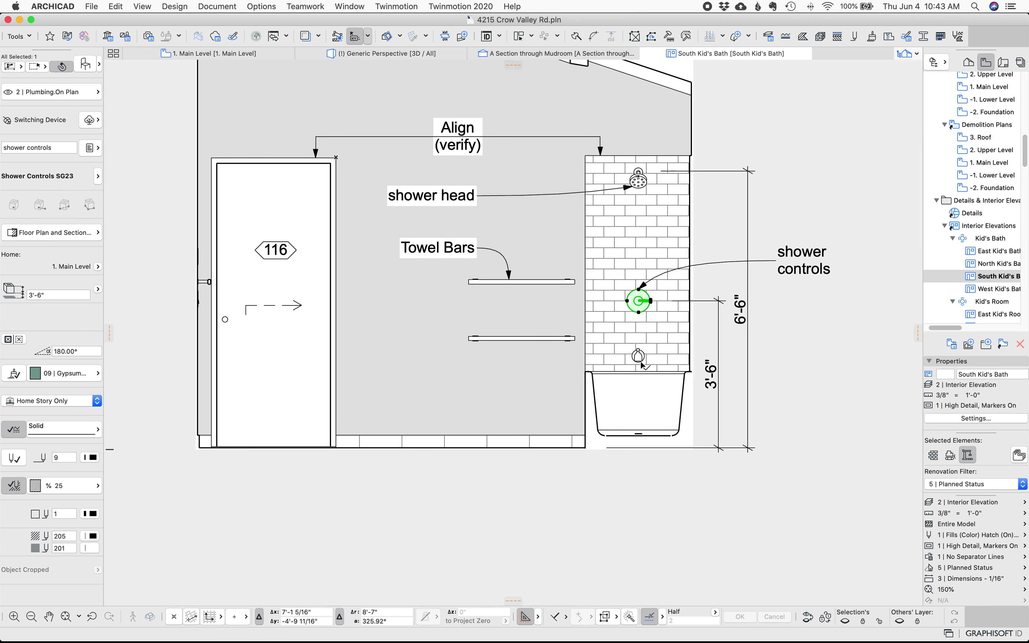
click(640, 359)
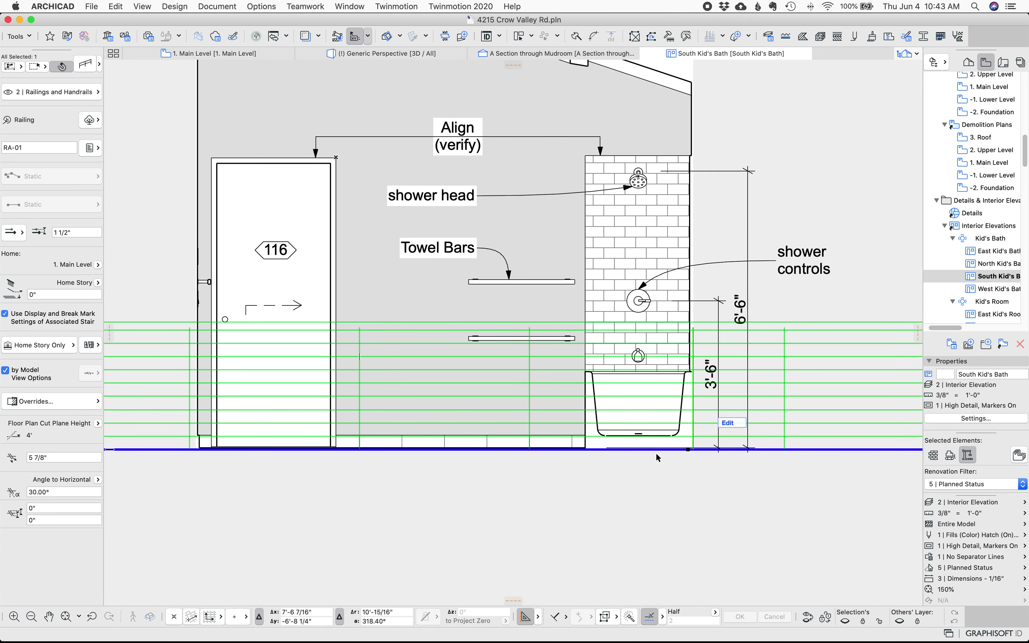
click(851, 222)
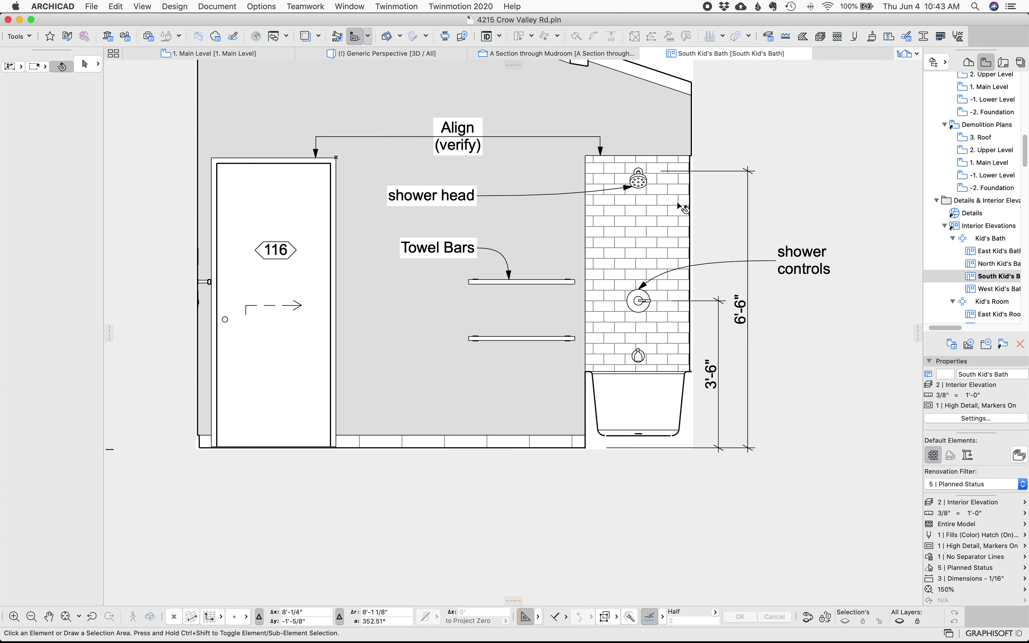
double_click(986, 291)
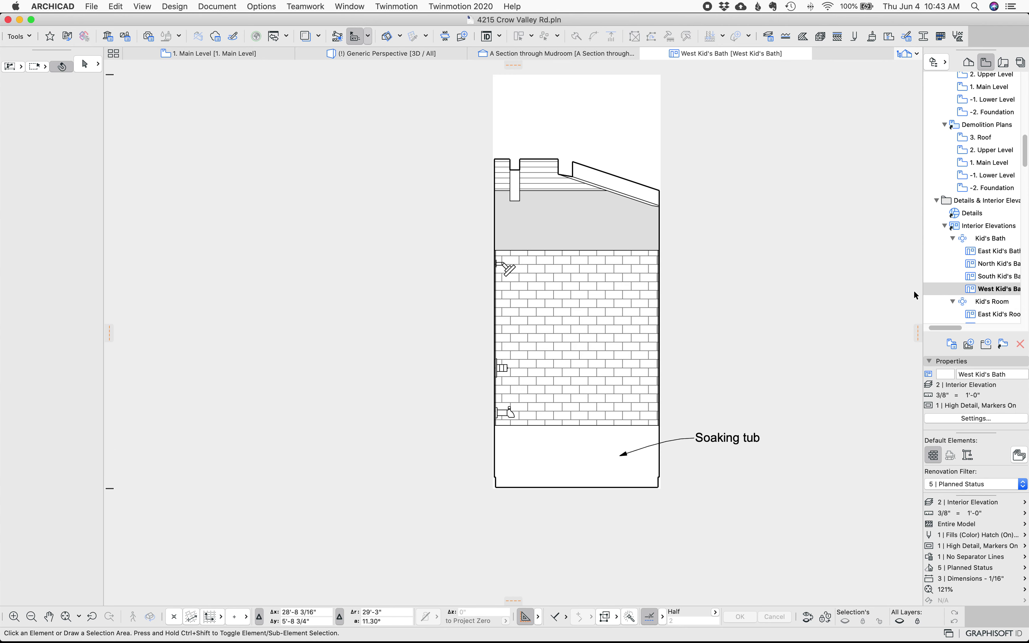
Confirm the tiled wall finish uses Wall Finish - Tile, then return to the East Kid's Bath elevation
click(519, 295)
scroll(595, 284, up, 5)
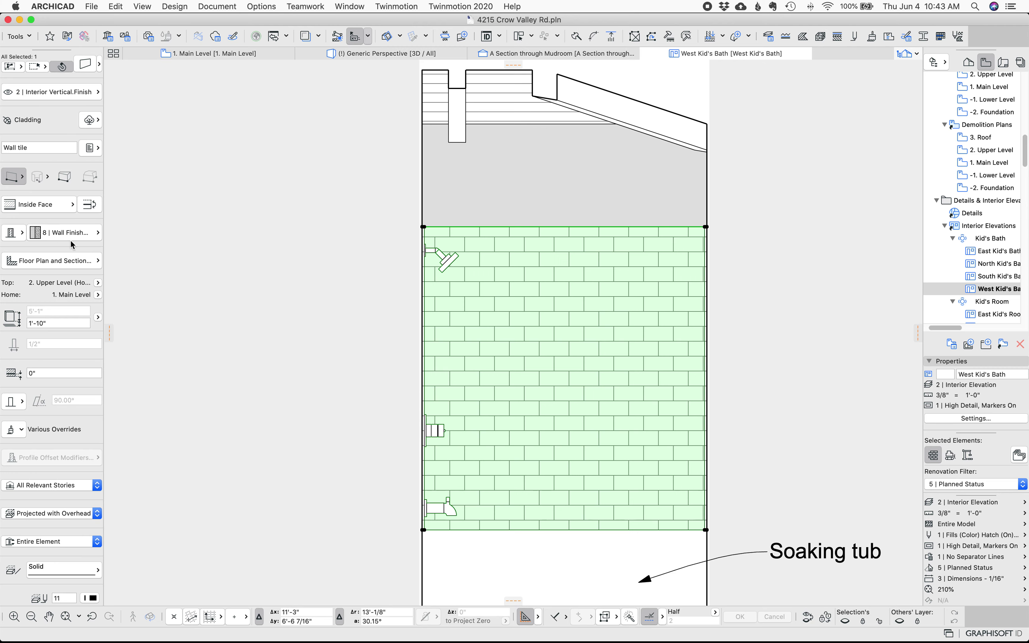
click(81, 238)
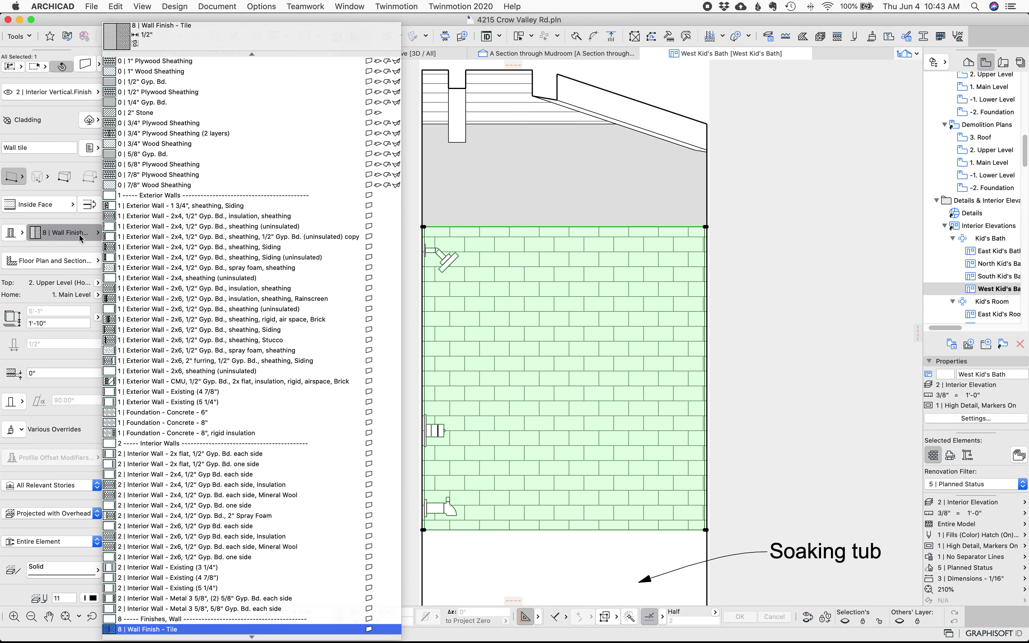
click(459, 262)
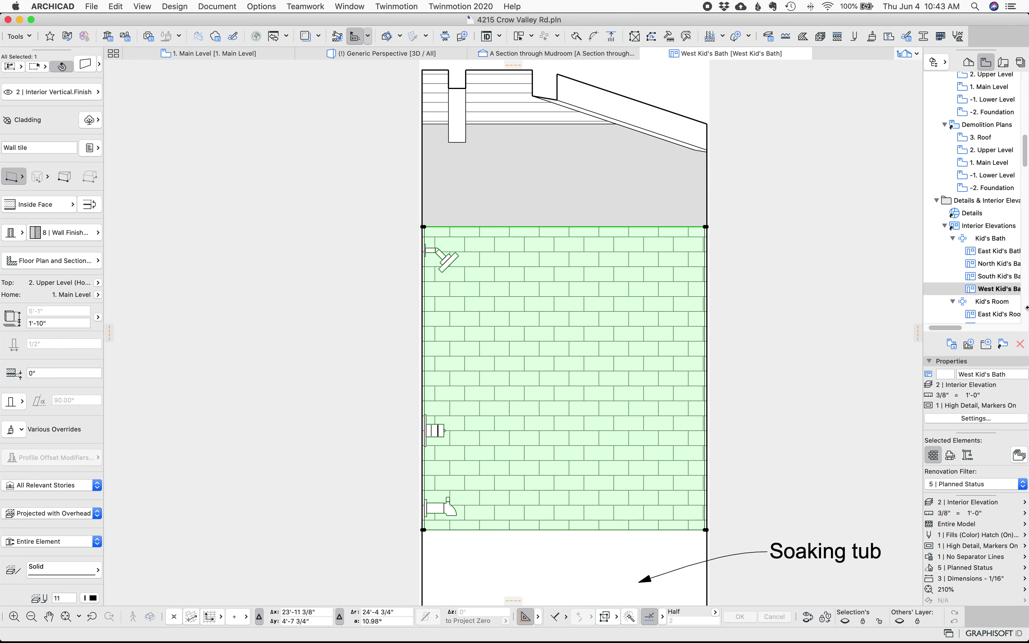
double_click(998, 252)
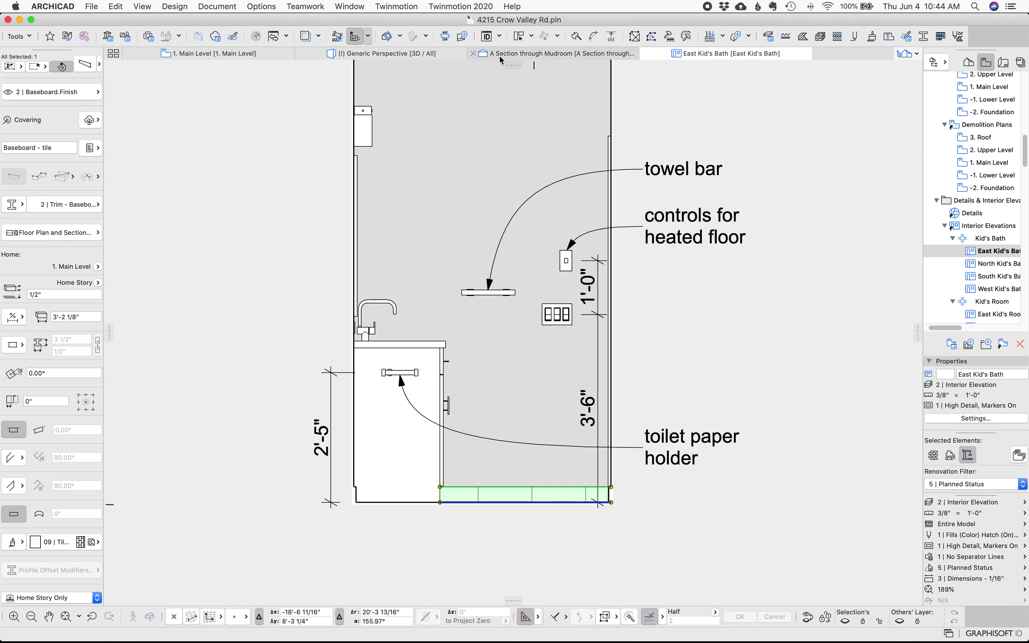
Expand the 02 Interior Views camera list in the Navigator and open the 21 Camera view
scroll(990, 265, down, 10)
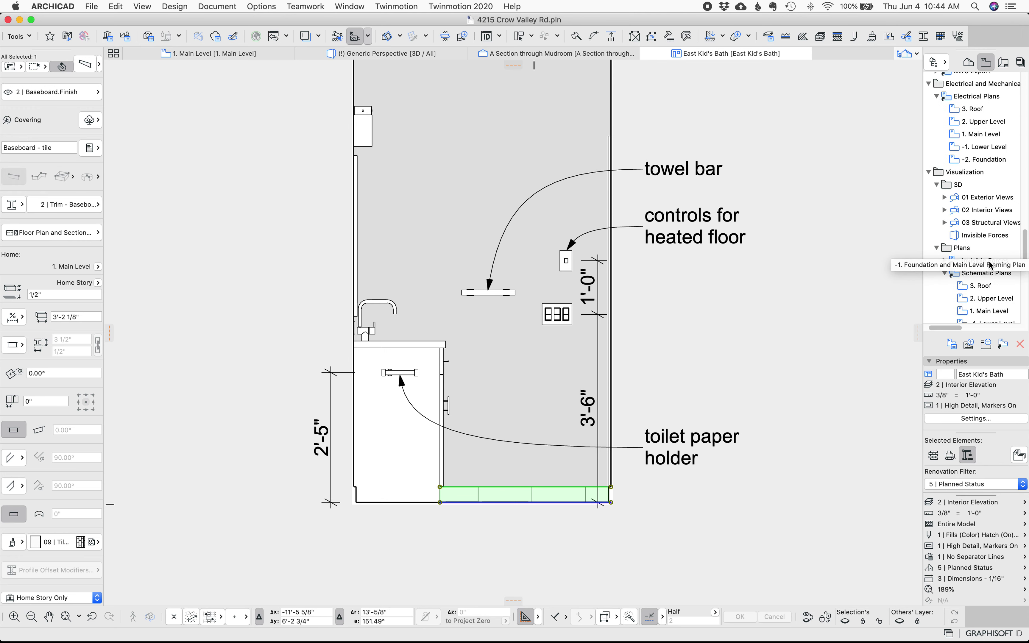
scroll(991, 264, down, 10)
scroll(999, 264, up, 10)
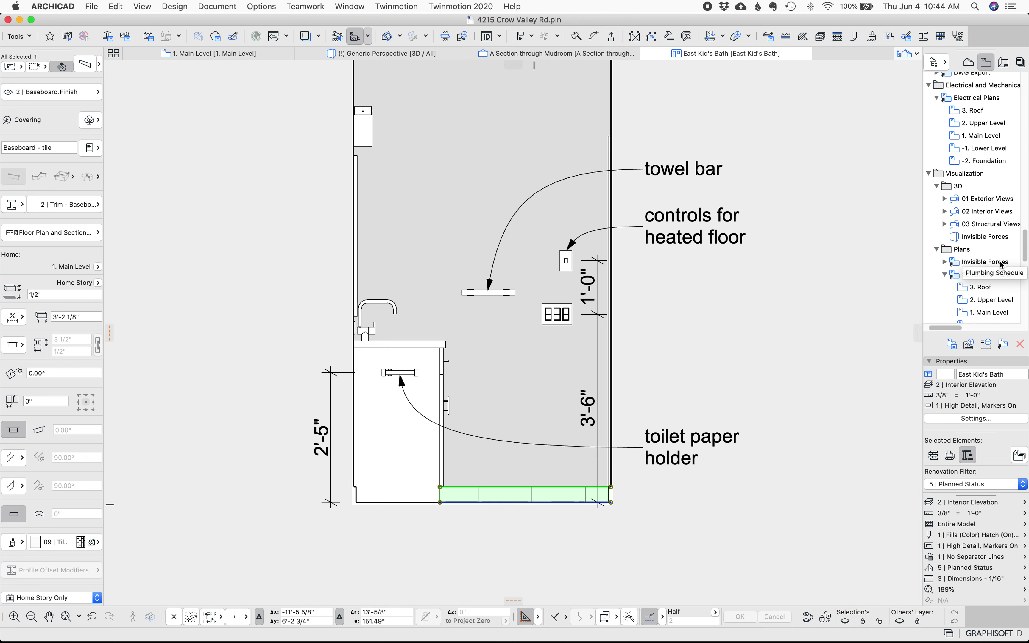
click(944, 212)
scroll(994, 264, down, 5)
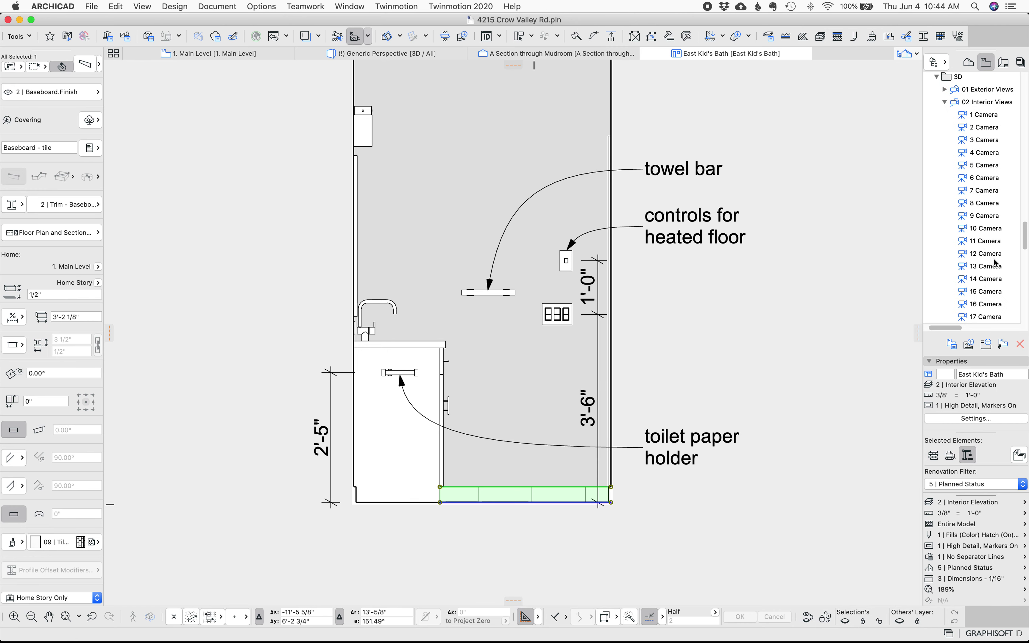
scroll(993, 262, down, 3)
click(991, 262)
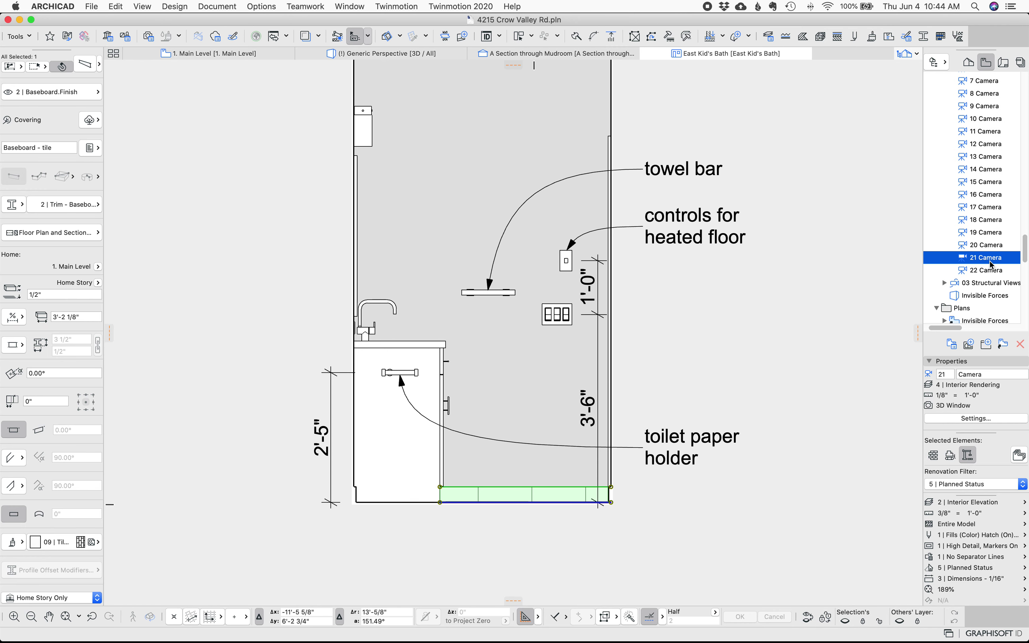
double_click(989, 261)
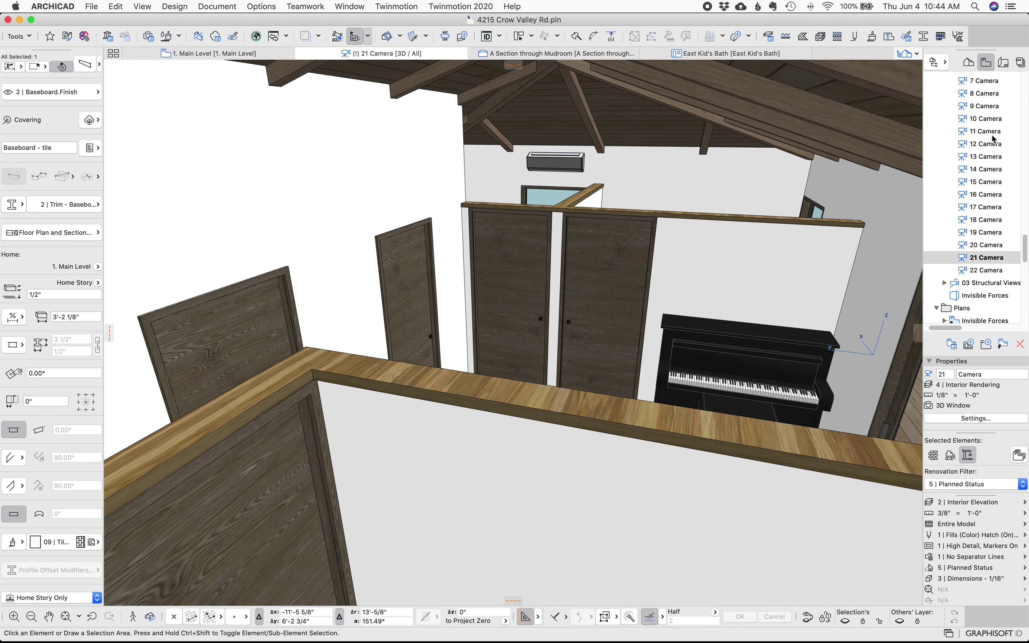
Browse the 12, 10 and 4 Camera views, ending on the 2 Camera bathroom view
double_click(982, 144)
click(979, 119)
double_click(978, 119)
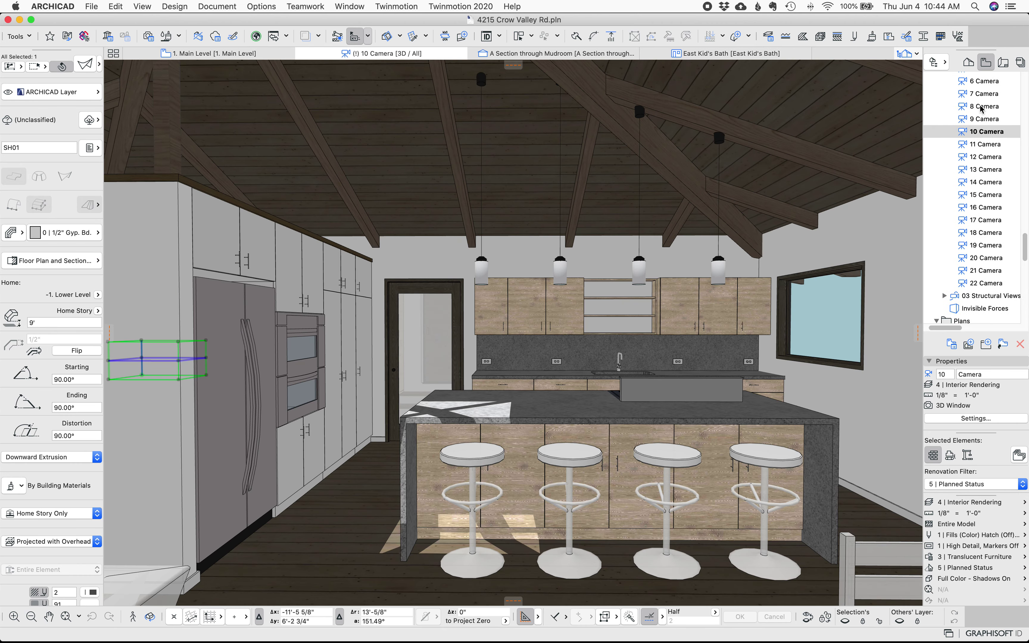
scroll(986, 128, up, 3)
double_click(982, 152)
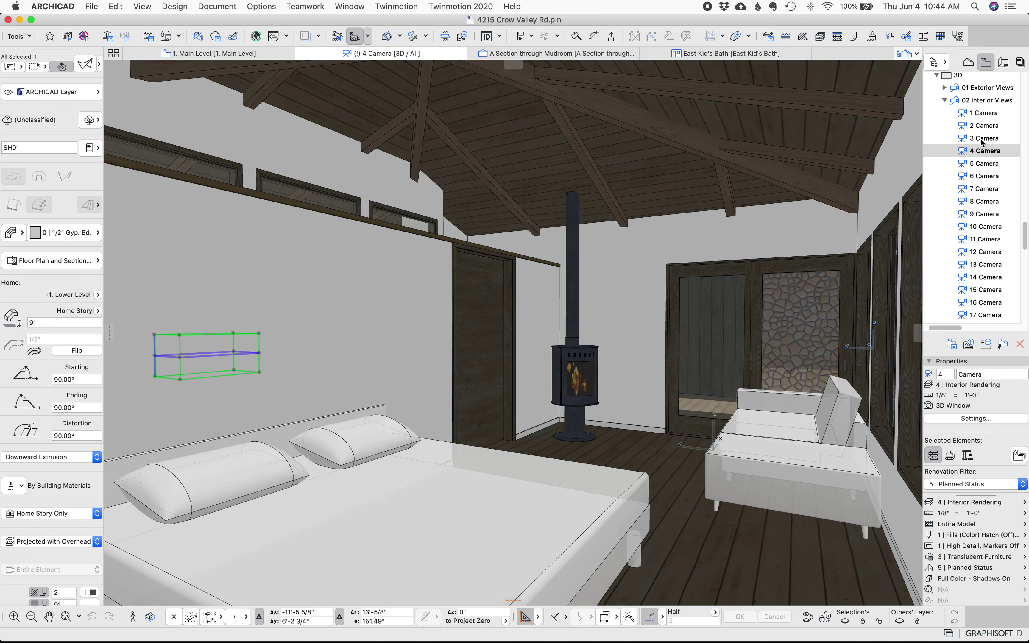
click(981, 136)
double_click(981, 127)
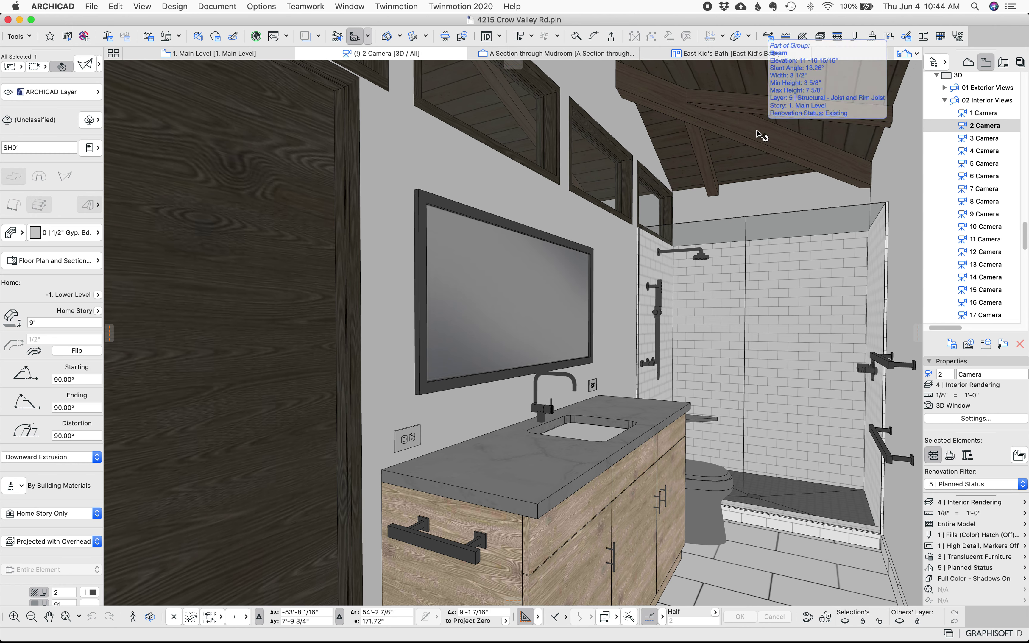
Select the lower and upper towel bars and the vanity mirror, then clear the selection
mouse_move(731, 199)
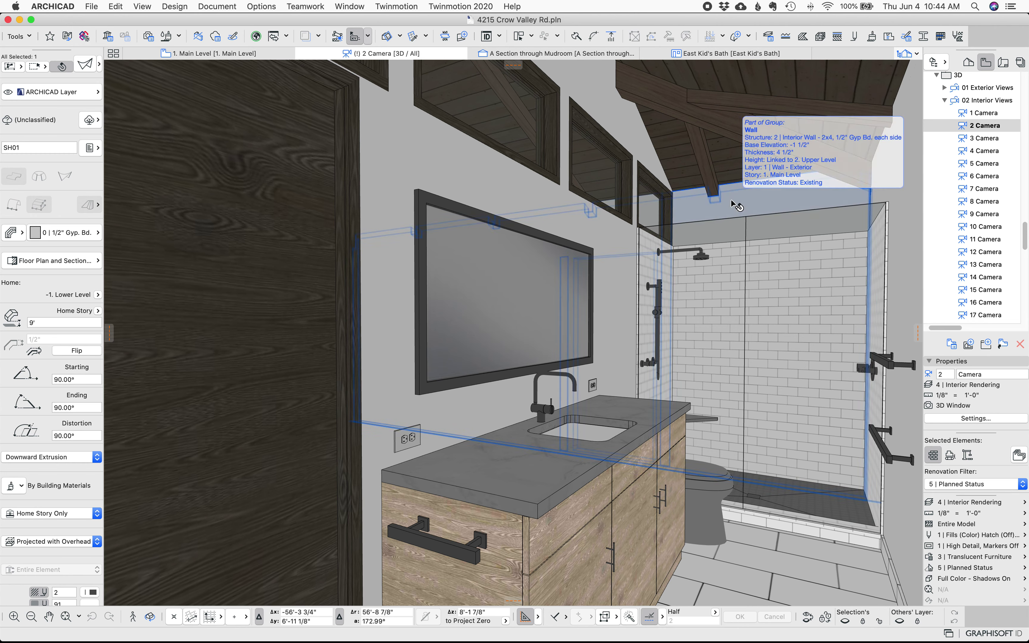
click(895, 459)
click(893, 364)
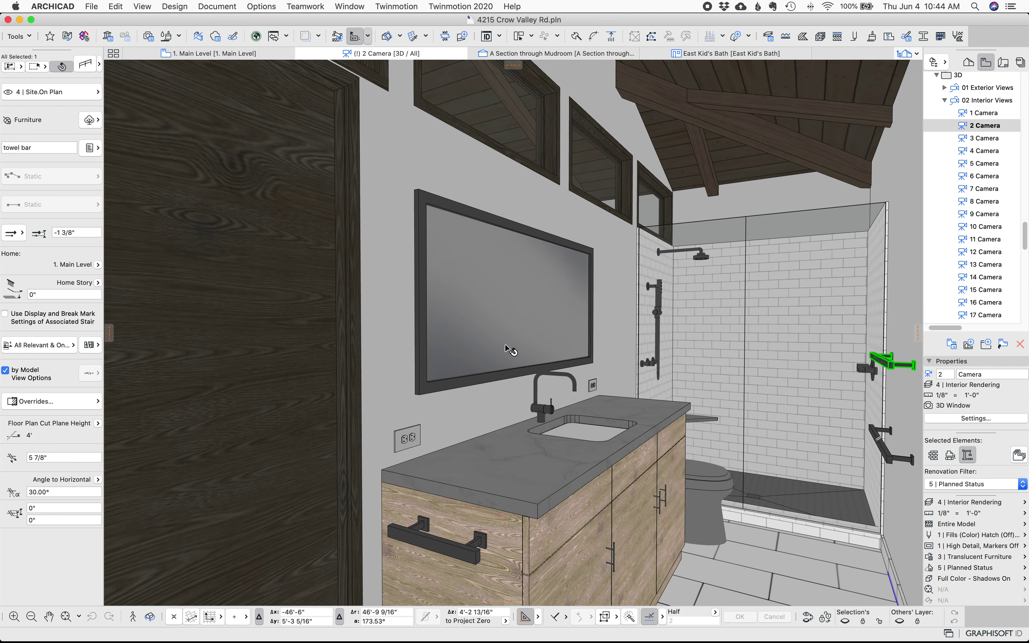
click(515, 369)
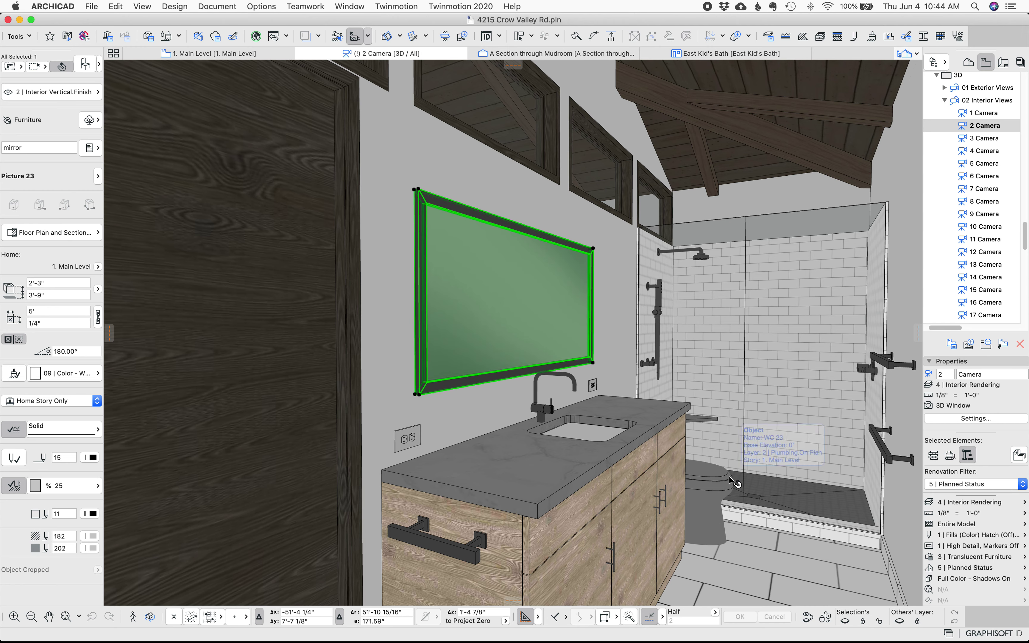
key(Escape)
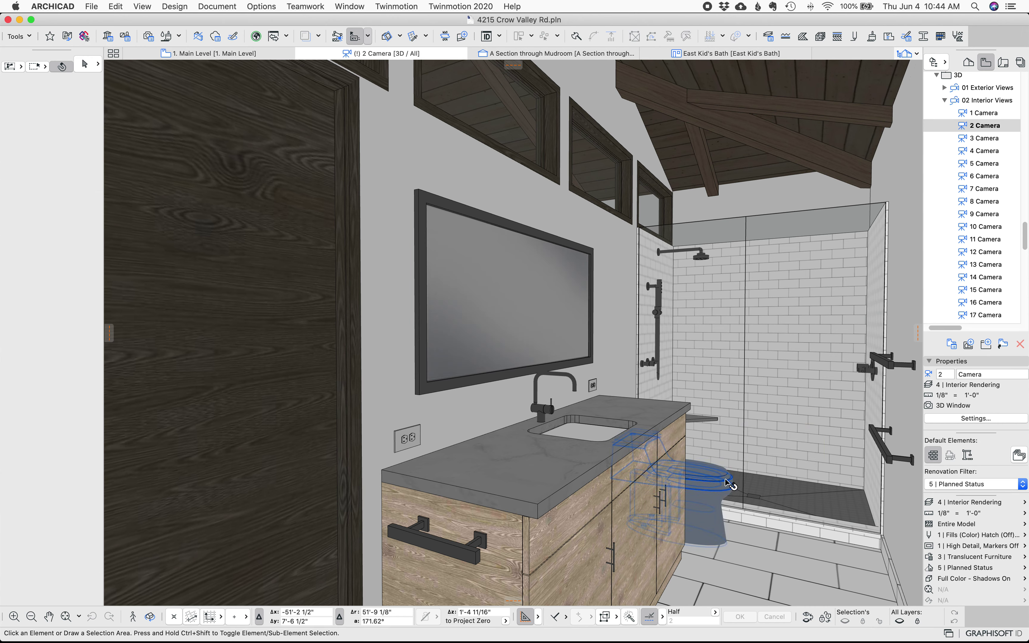